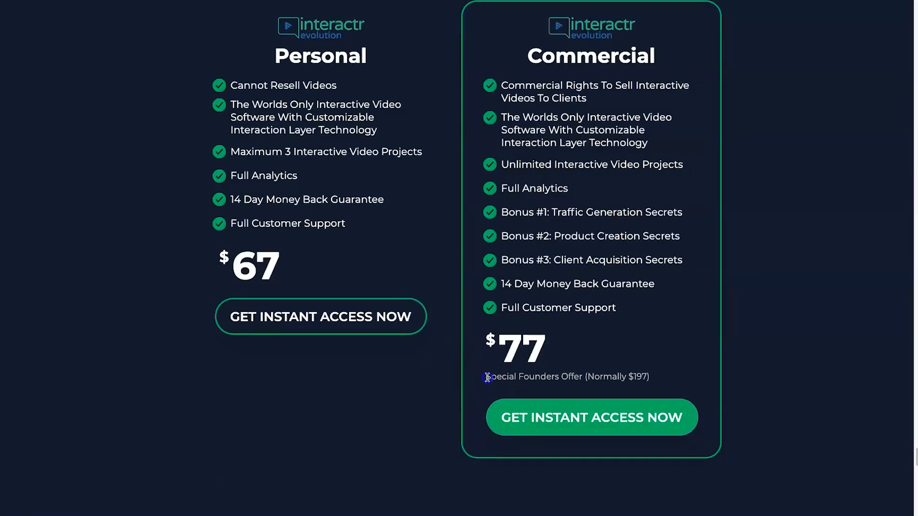
- Highlight the Commercial plan's founders offer note, its price and the 14 Day Money Back Guarantee on the pricing page
left_click_drag(486, 375, 581, 376)
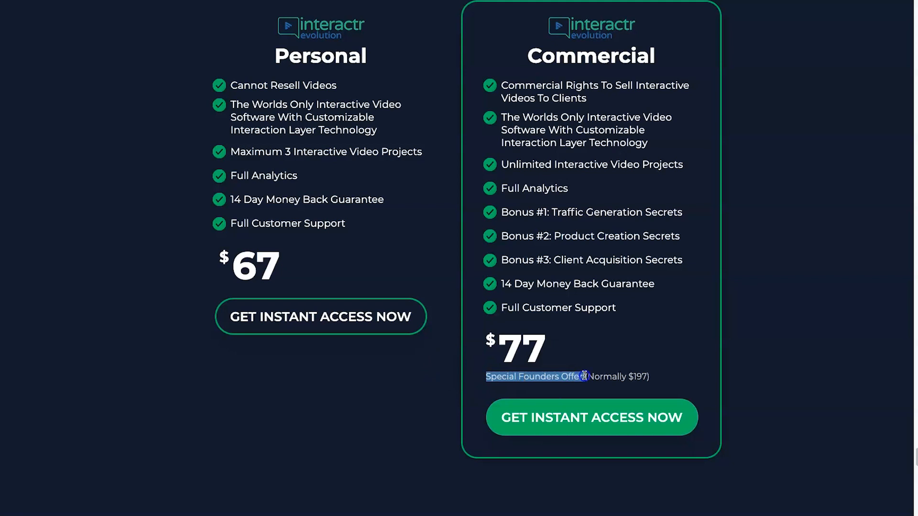
left_click(622, 372)
left_click(640, 375)
left_click_drag(499, 355, 546, 357)
left_click(547, 357)
left_click_drag(662, 284, 506, 292)
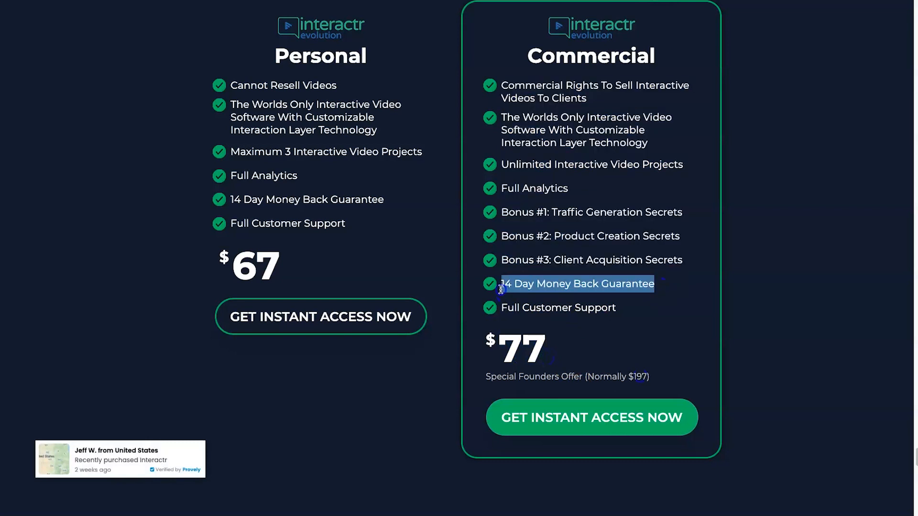
left_click(502, 287)
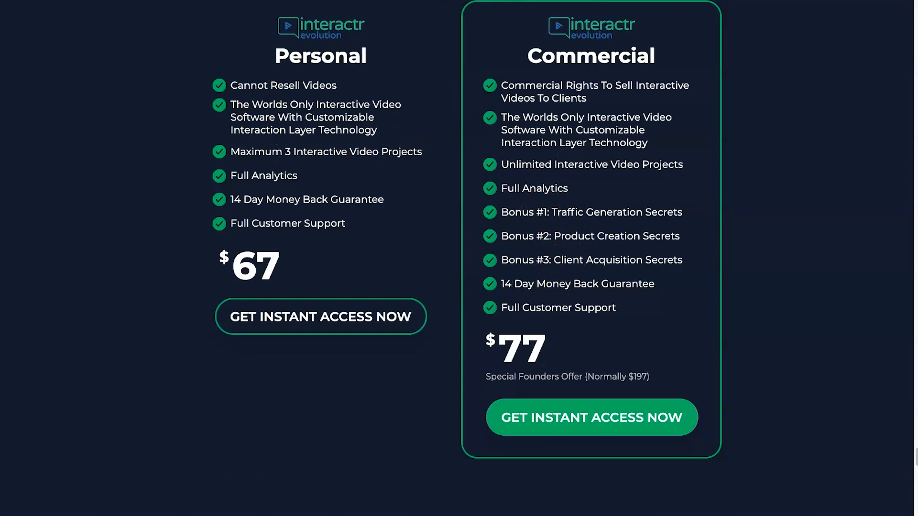
- Compare the Personal and Commercial plan headings and highlight the Commercial plan's Unlimited Interactive Video Projects entry
left_click_drag(263, 57, 389, 62)
left_click(506, 42)
left_click_drag(507, 42, 666, 56)
left_click(665, 56)
left_click_drag(503, 164, 669, 164)
left_click(667, 165)
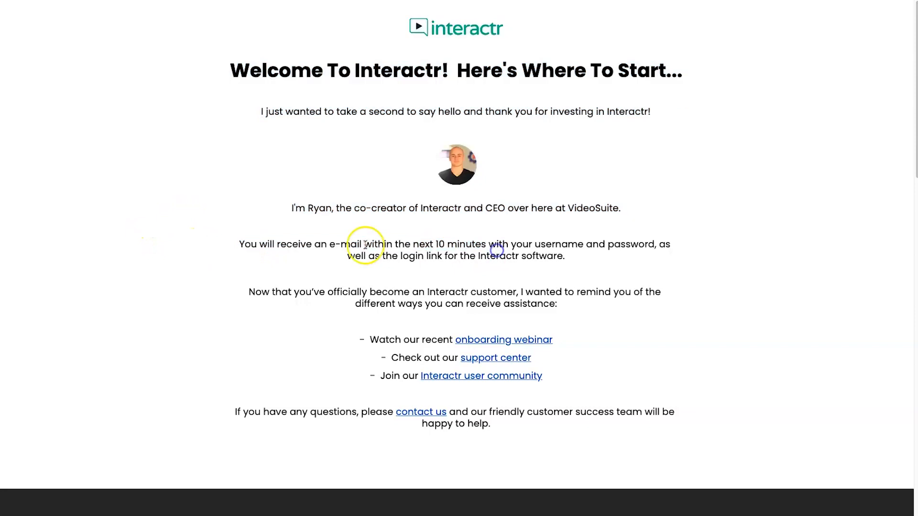
- Examine the login e-mail note on the welcome page and outline the Front End card in the pricing screenshot
mouse_move(329, 245)
left_mouse_down()
mouse_move(598, 248)
mouse_move(596, 260)
mouse_move(318, 259)
left_mouse_up()
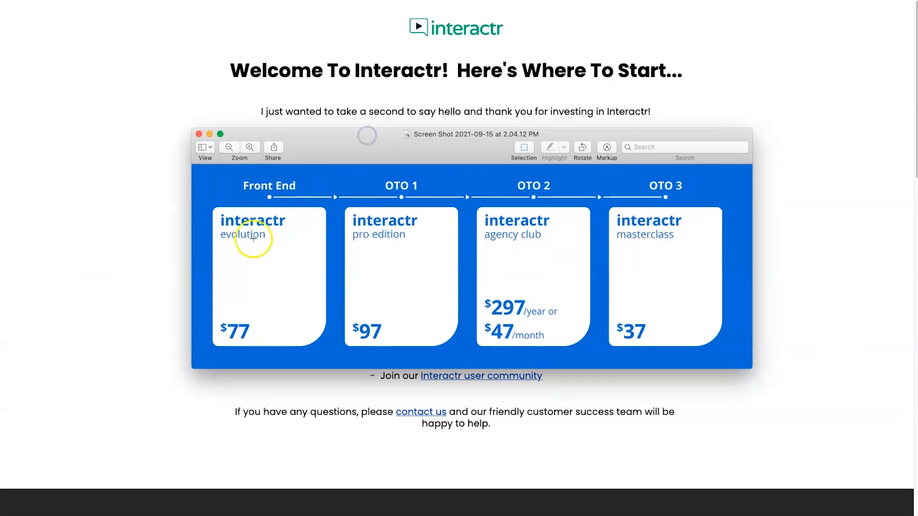
left_click_drag(214, 198, 330, 351)
left_click(283, 352)
left_click_drag(210, 205, 331, 350)
left_click(263, 330)
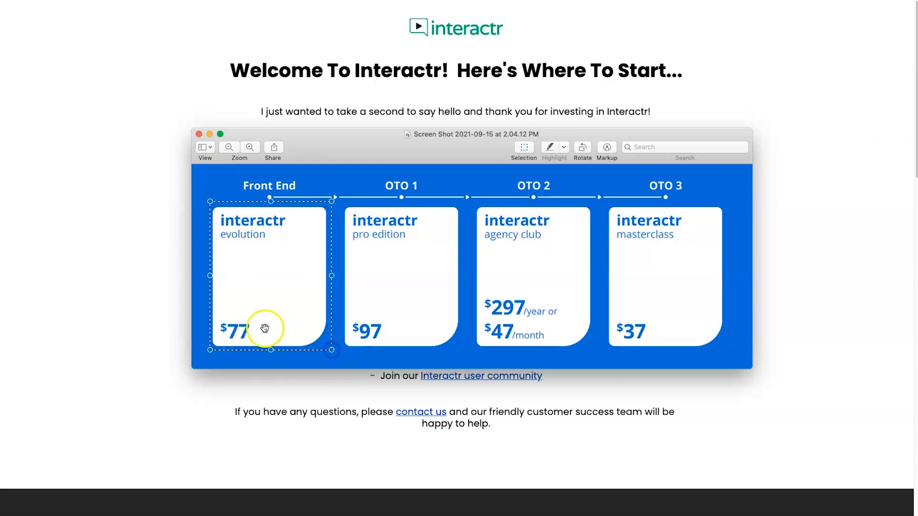
left_click(339, 241)
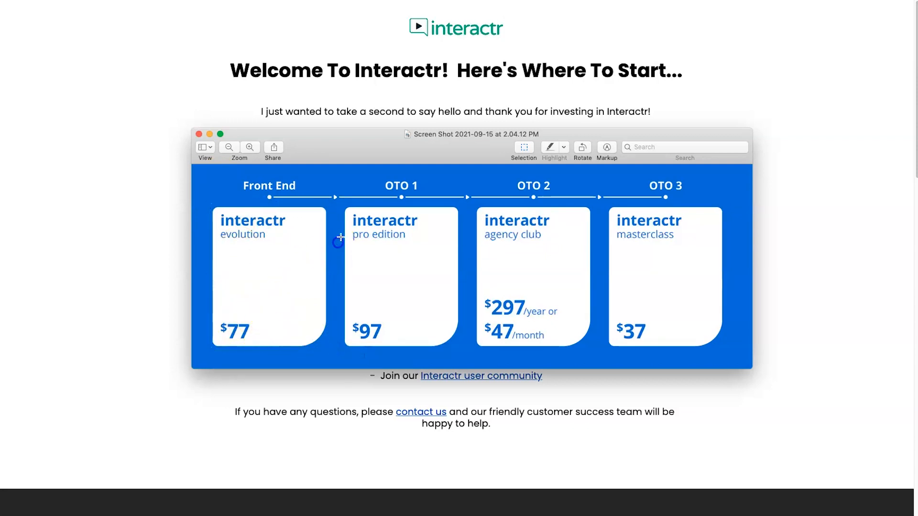
- Outline the three OTO cards together and the Front End card again in the pricing screenshot
left_click_drag(357, 213, 729, 352)
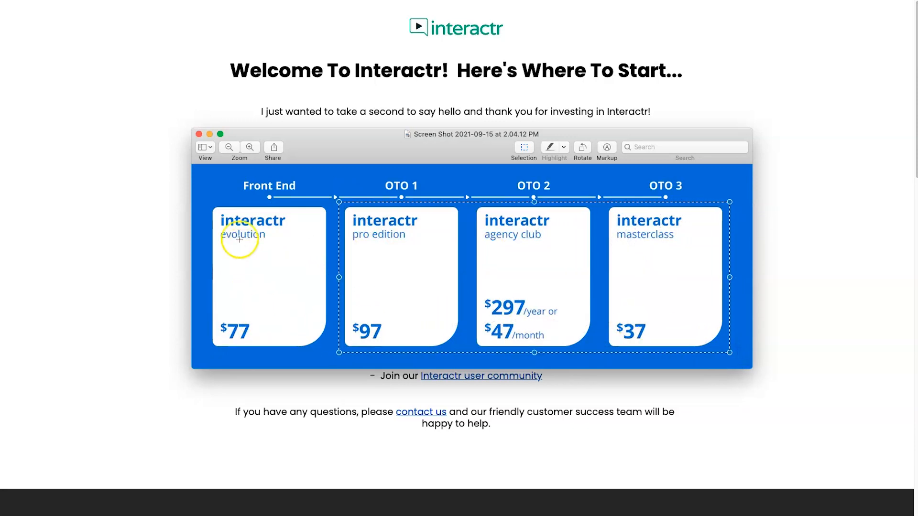
left_click(203, 196)
left_click_drag(206, 200, 335, 349)
left_click(335, 347)
- Outline the OTO 1 card, the agency club prices and the OTO 3 masterclass card one after another
left_click_drag(339, 201, 474, 360)
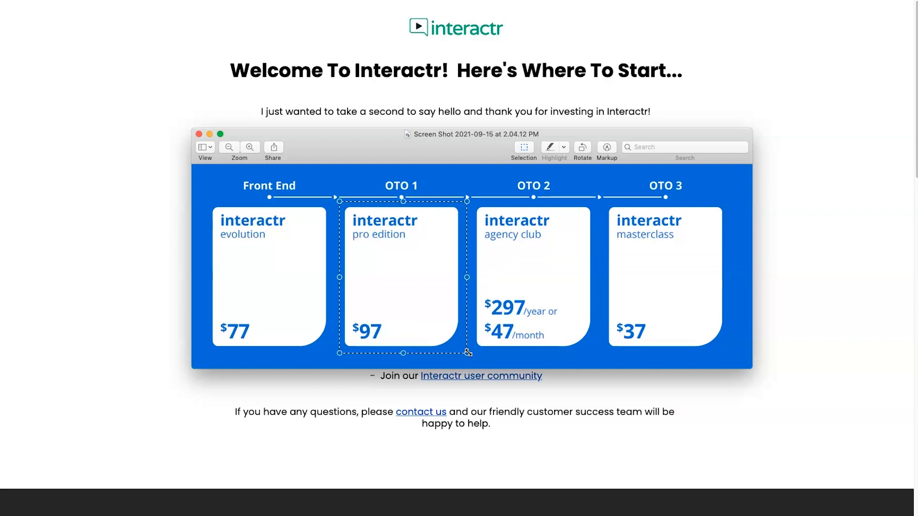
left_click(477, 280)
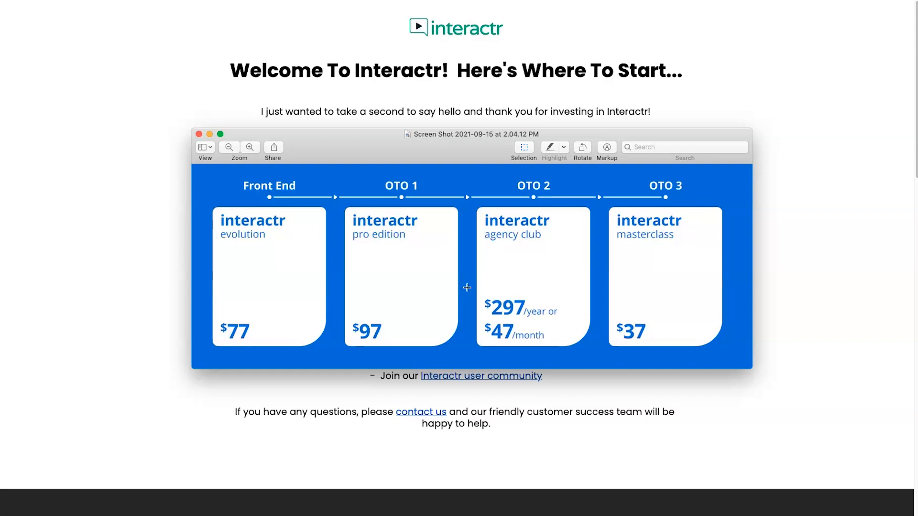
left_click(483, 320)
left_click_drag(483, 319, 545, 340)
left_click(545, 339)
left_click_drag(603, 203, 740, 355)
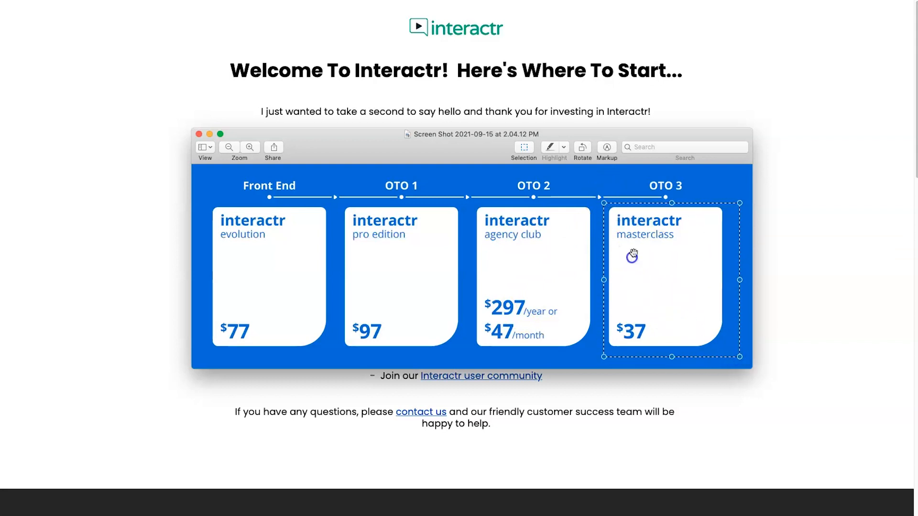
left_click(581, 281)
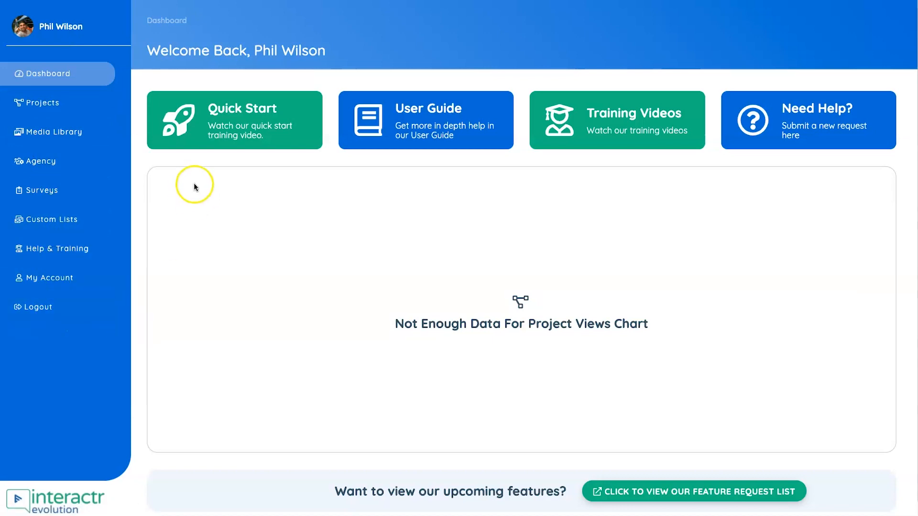
- Open the Projects list from the dashboard and start a new project to reach the template selection
left_click(227, 132)
left_click(60, 107)
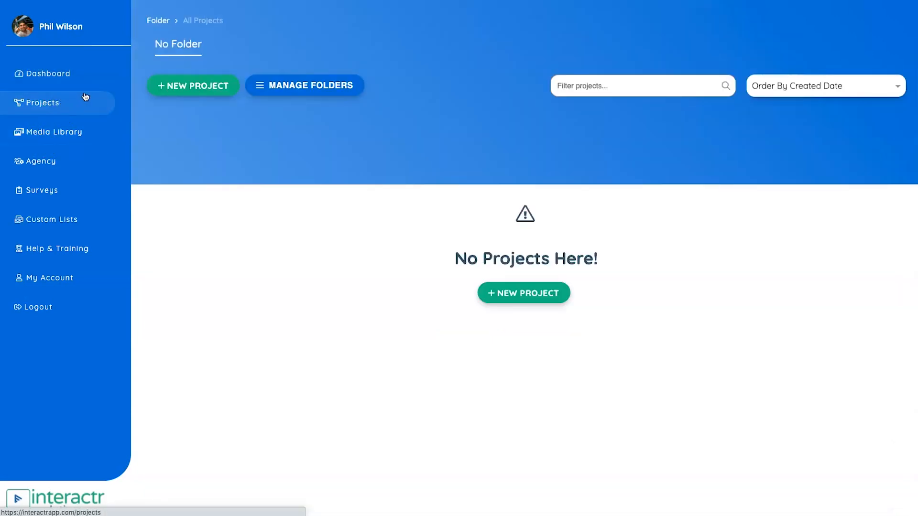
left_click(190, 86)
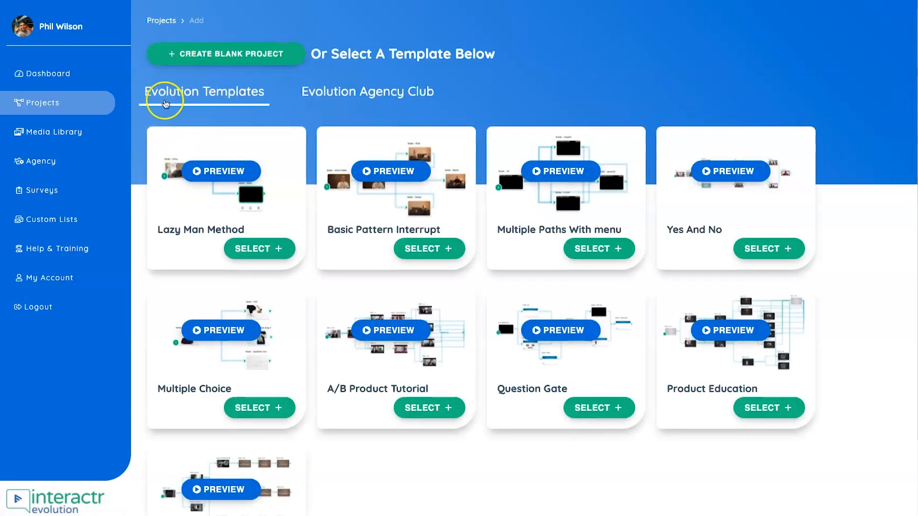
- Preview the Multiple Choice template, pause its playback and close the preview
scroll(205, 144, "down", 2)
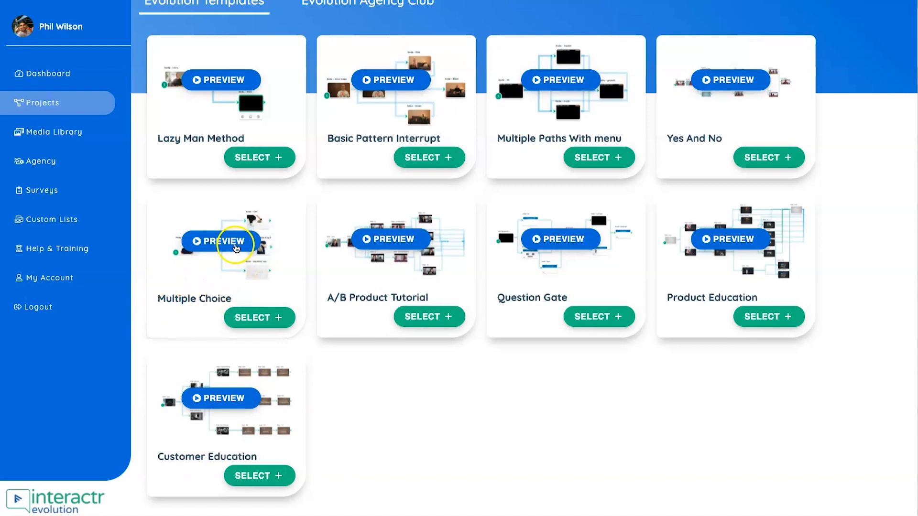
left_click(237, 241)
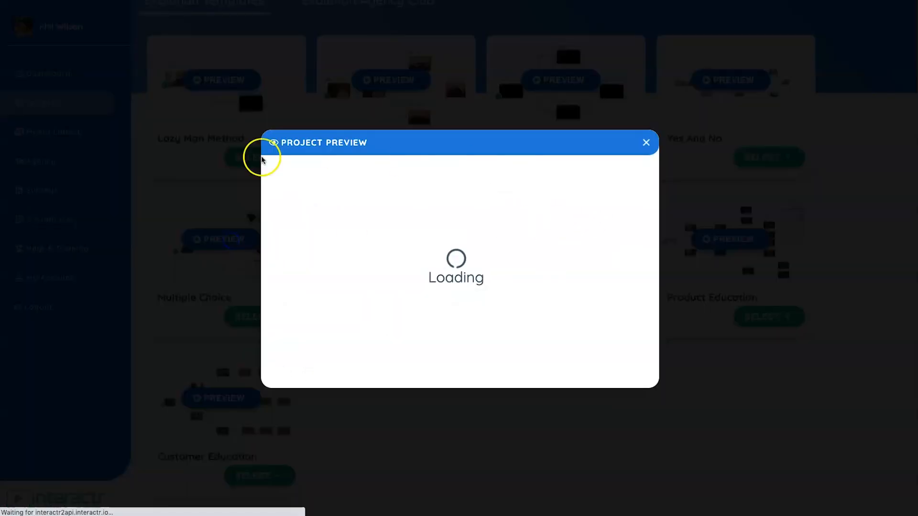
key("XF86AudioMute")
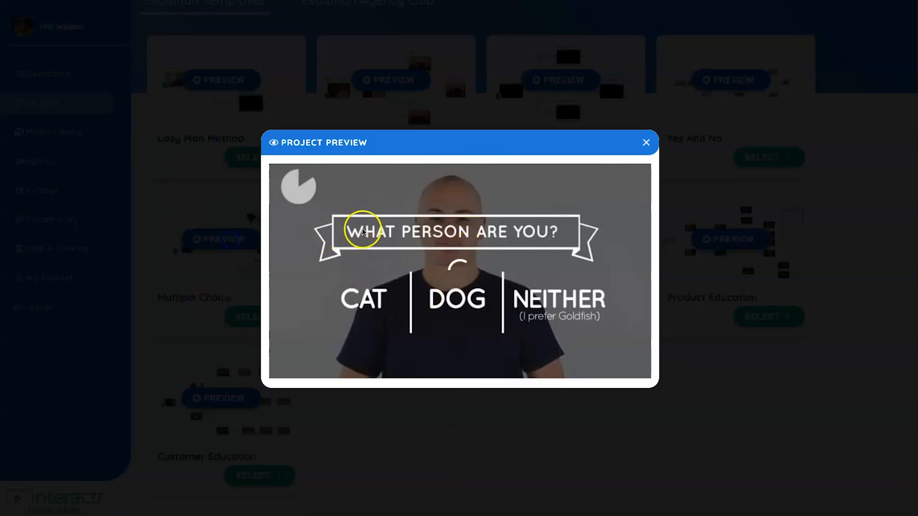
left_click(492, 230)
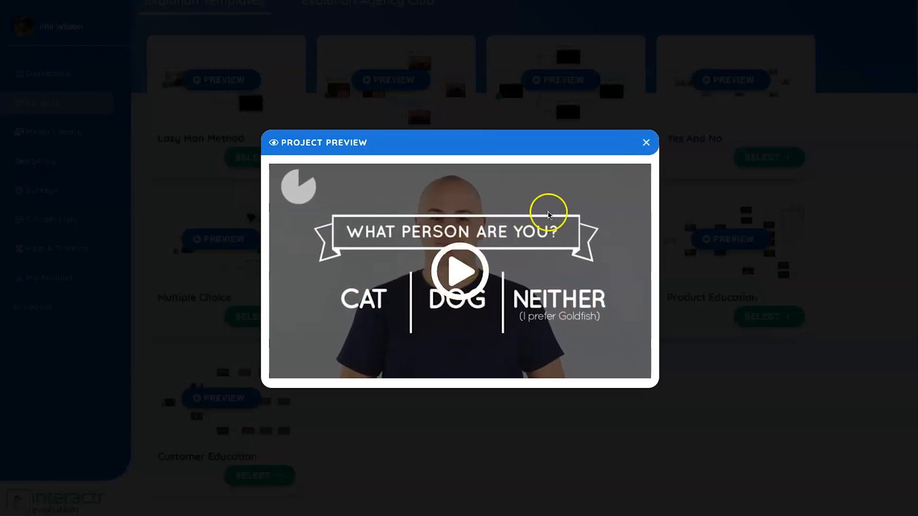
left_click(644, 139)
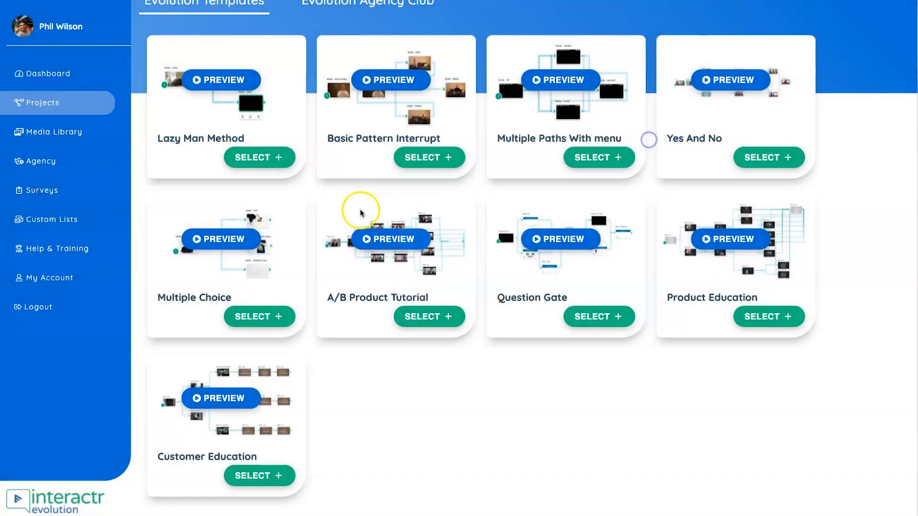
- Browse the Evolution Agency Club templates and return to the Evolution Templates
scroll(353, 205, "up", 2)
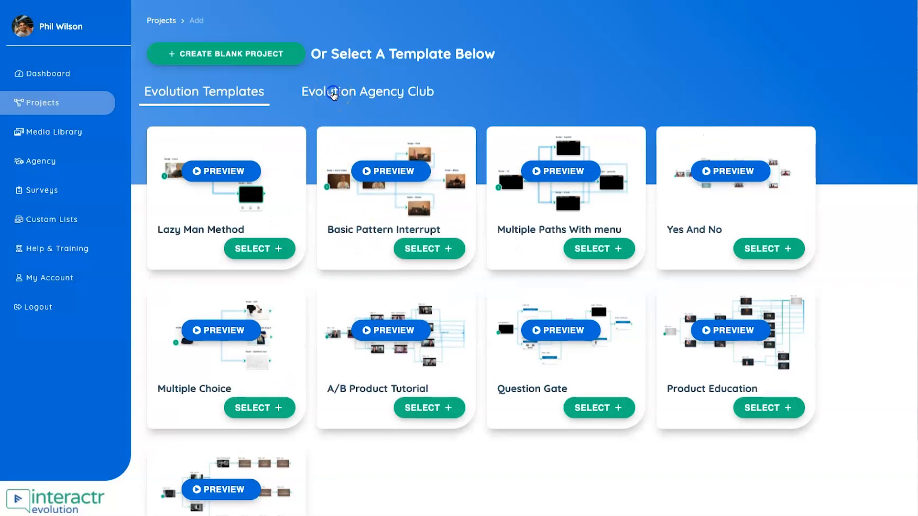
left_click(333, 95)
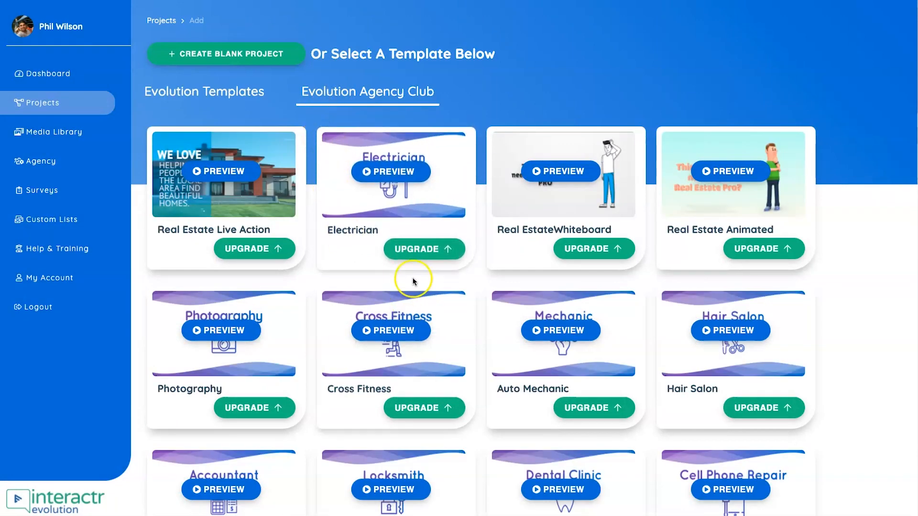
scroll(410, 294, "down", 3)
scroll(405, 311, "down", 20)
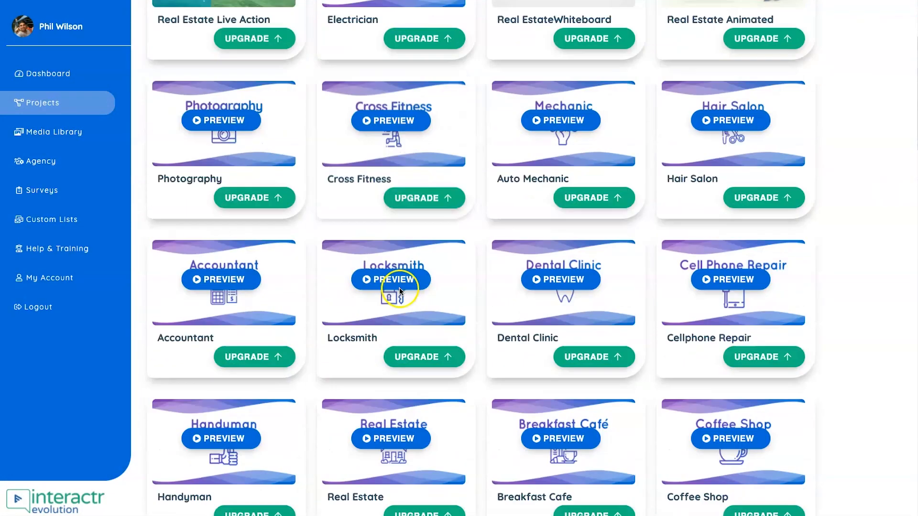
scroll(387, 310, "down", 15)
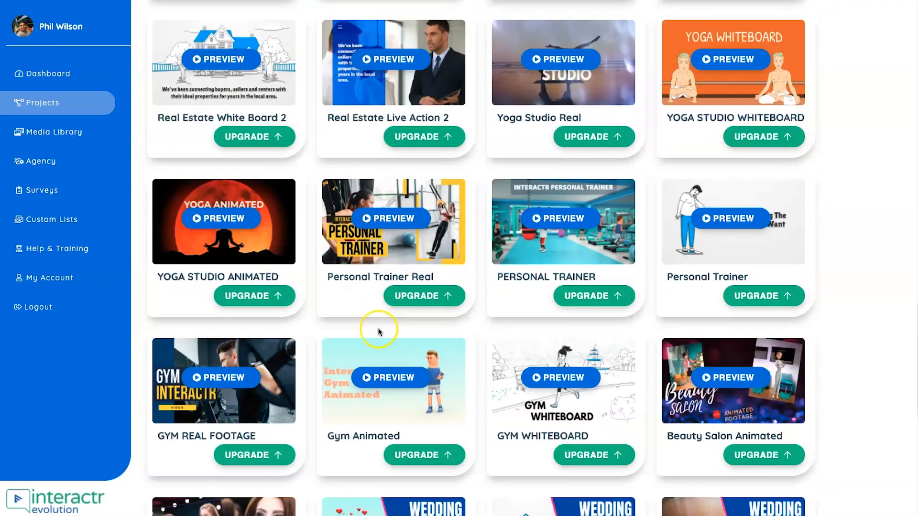
scroll(305, 416, "up", 20)
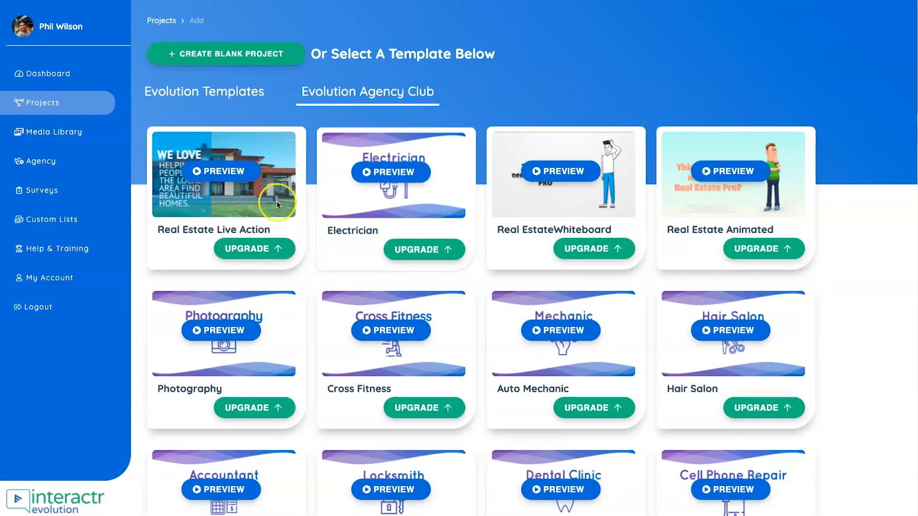
scroll(488, 343, "down", 3)
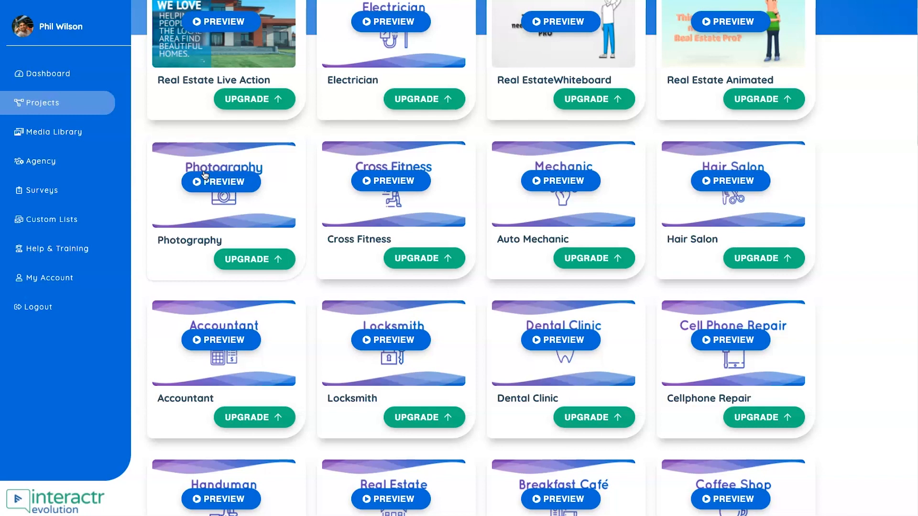
scroll(203, 192, "up", 3)
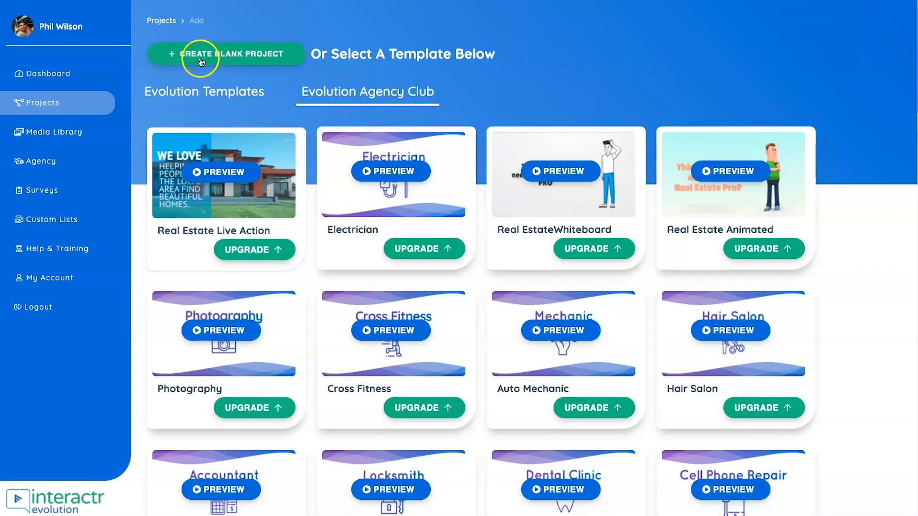
left_click(204, 90)
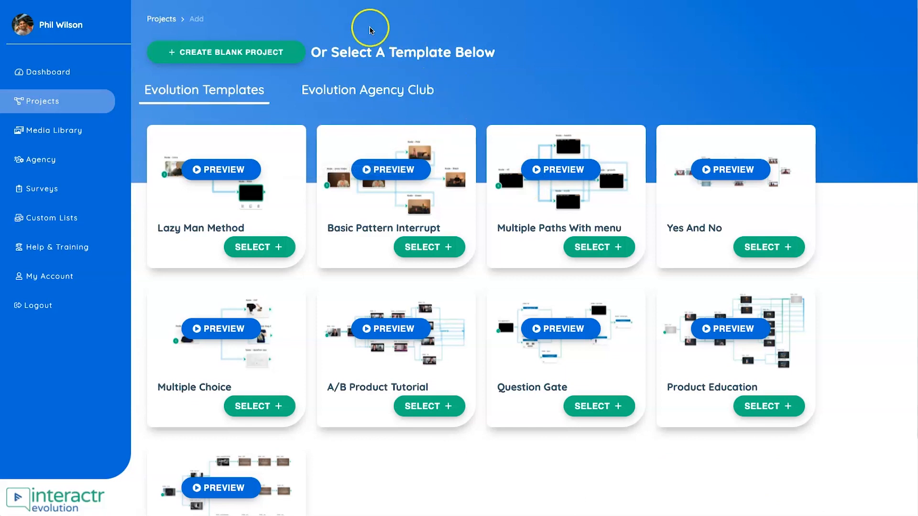
- Create a blank project named YouTube Course with the description YouTube Course and no folder
left_click(234, 50)
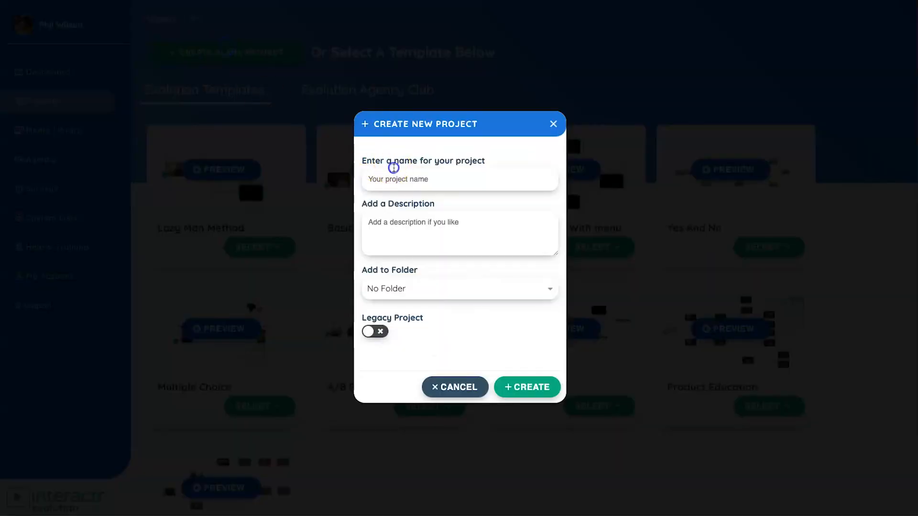
left_click(398, 178)
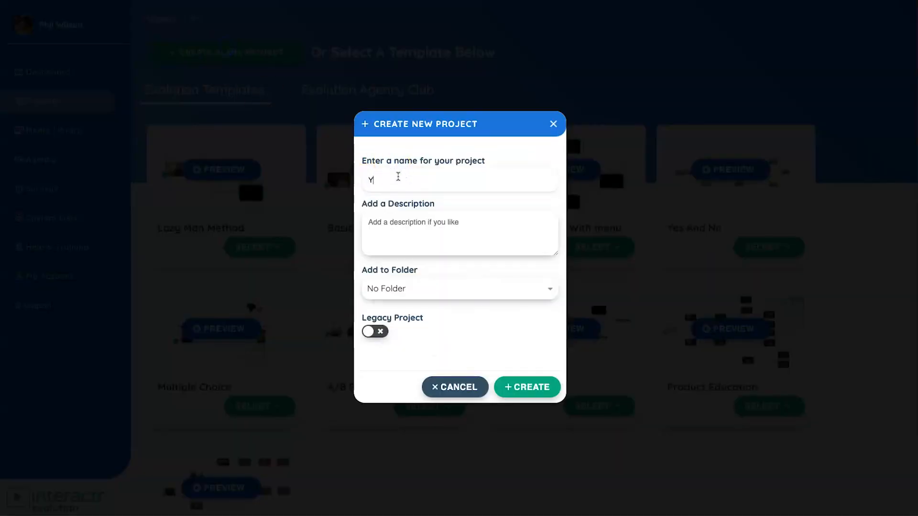
key("Tab")
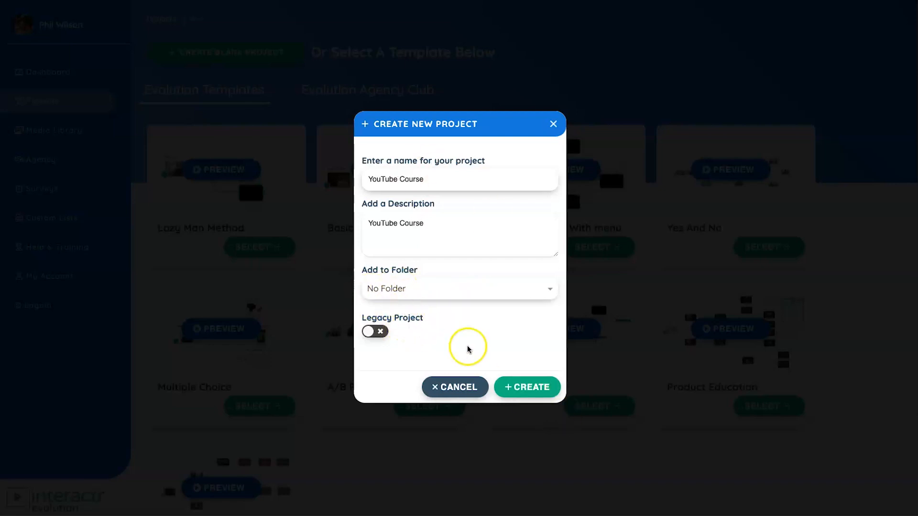
left_click(525, 386)
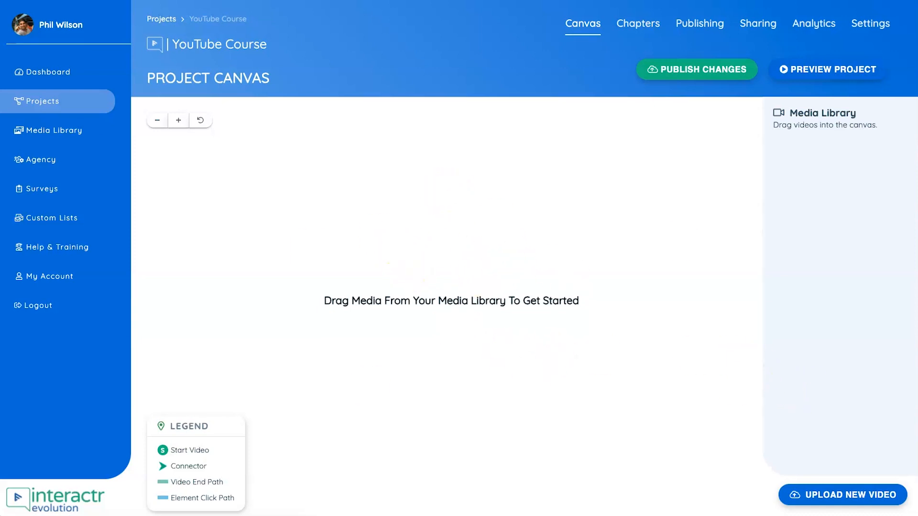
- Upload the four course videos and place Video 4 on the canvas as start node, with Videos 3, 2 and 1 stacked beside it
left_click(836, 496)
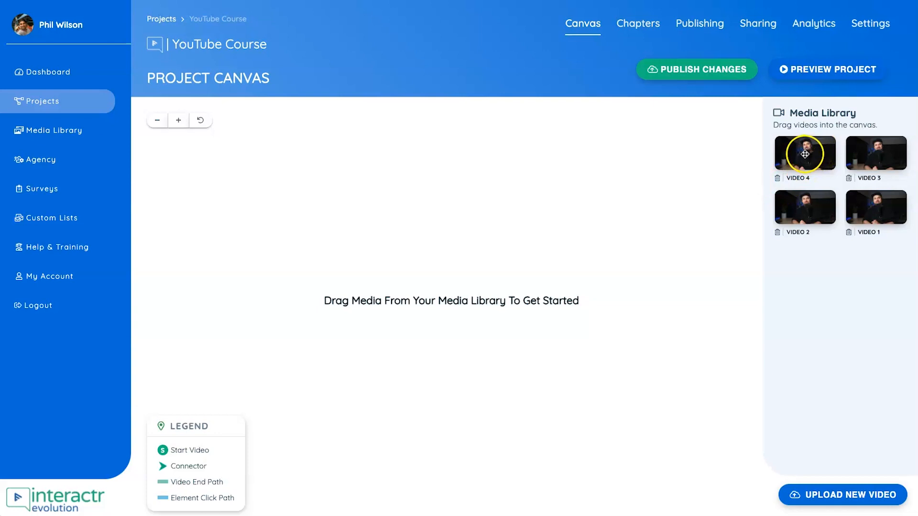
left_click_drag(806, 149, 282, 244)
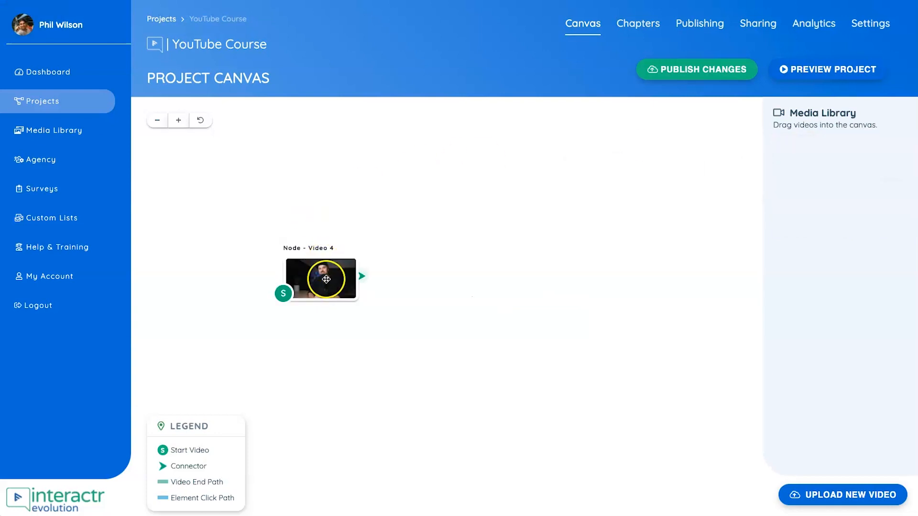
left_click_drag(323, 280, 348, 282)
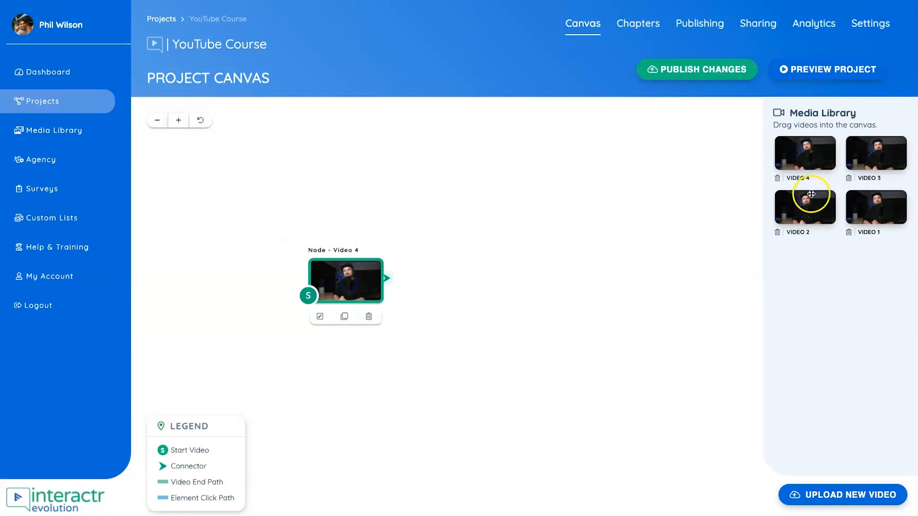
left_click_drag(858, 155, 450, 193)
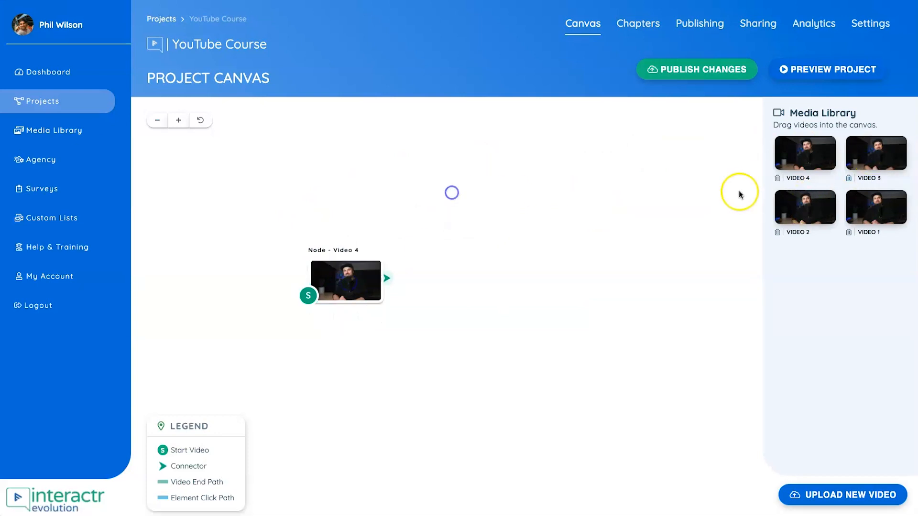
left_click_drag(799, 200, 454, 269)
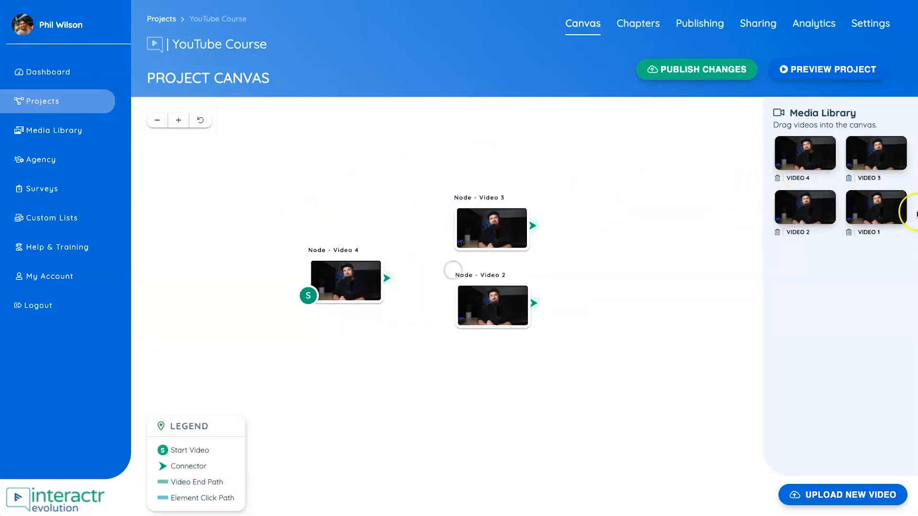
left_click_drag(871, 209, 453, 354)
left_click(484, 368)
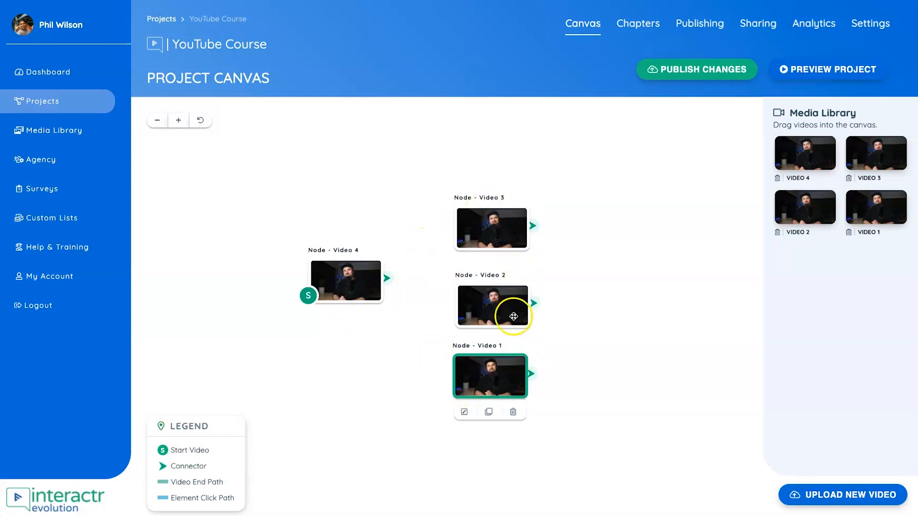
- Reposition the Video 3, Video 2 and Video 1 nodes into a neater, tighter column on the canvas
left_click(479, 223)
left_click_drag(479, 223, 476, 220)
left_click_drag(483, 304, 477, 288)
left_click_drag(482, 360, 481, 350)
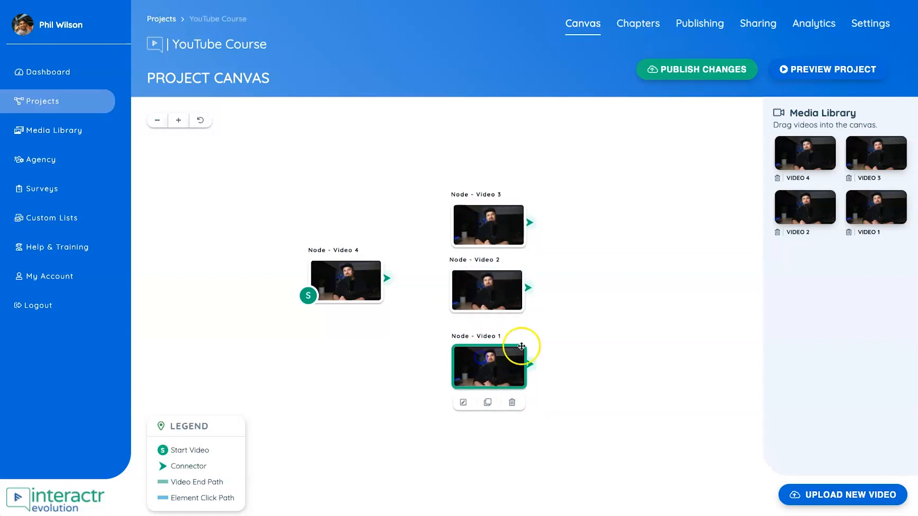
- Open the Video 4 node for editing, browse the interaction layer preset templates and dismiss them without choosing one
left_click(342, 278)
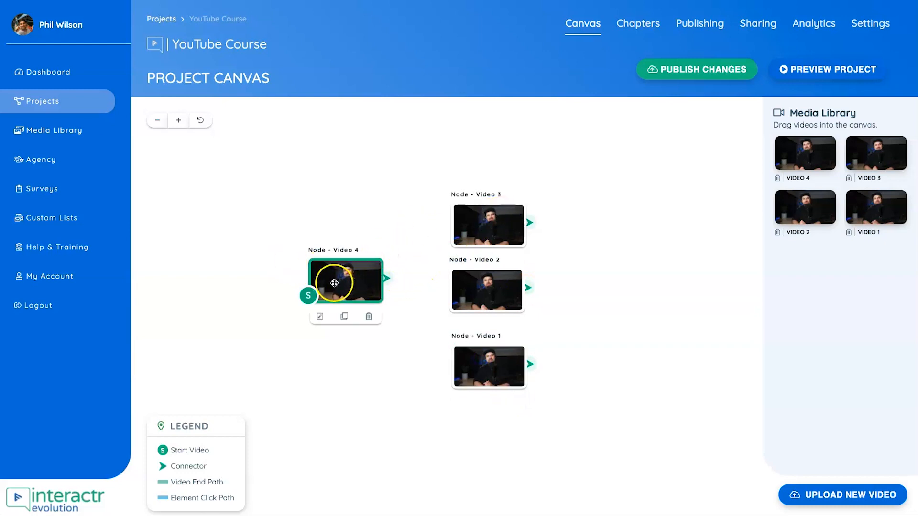
double_click(335, 282)
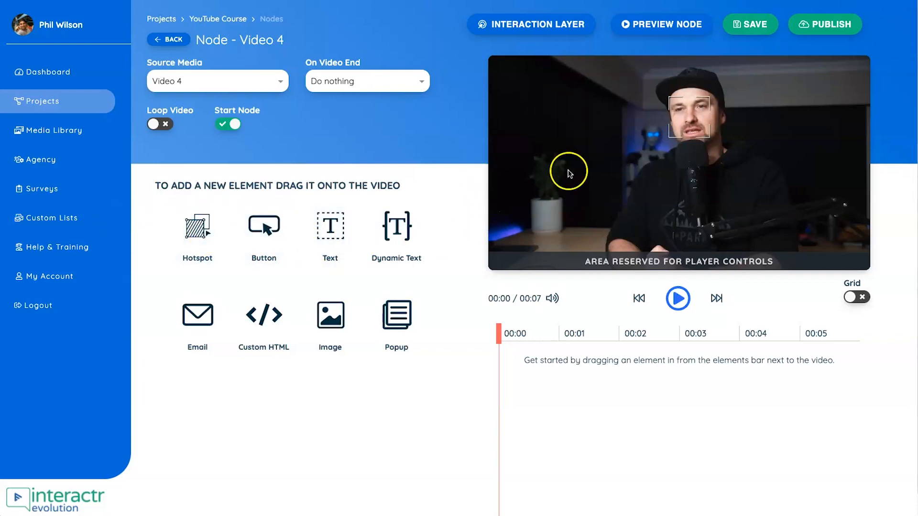
left_click(545, 27)
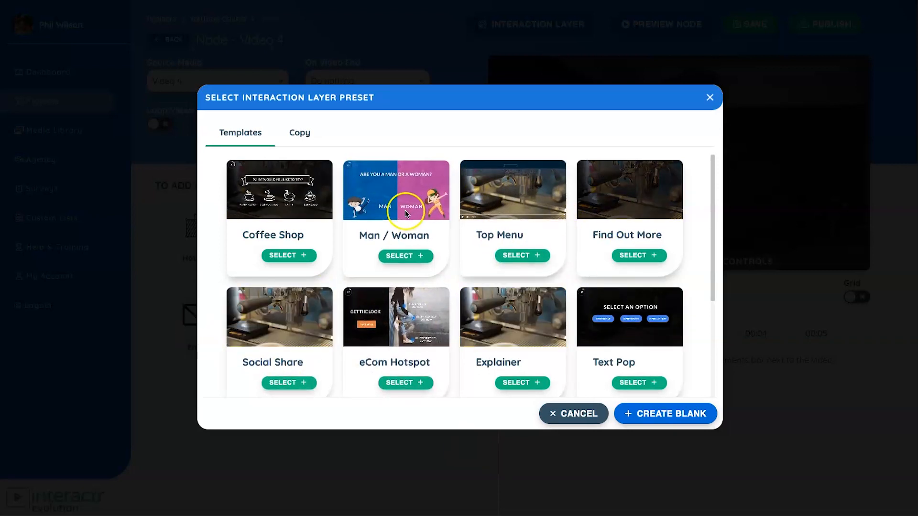
scroll(402, 276, "down", 5)
scroll(403, 275, "up", 5)
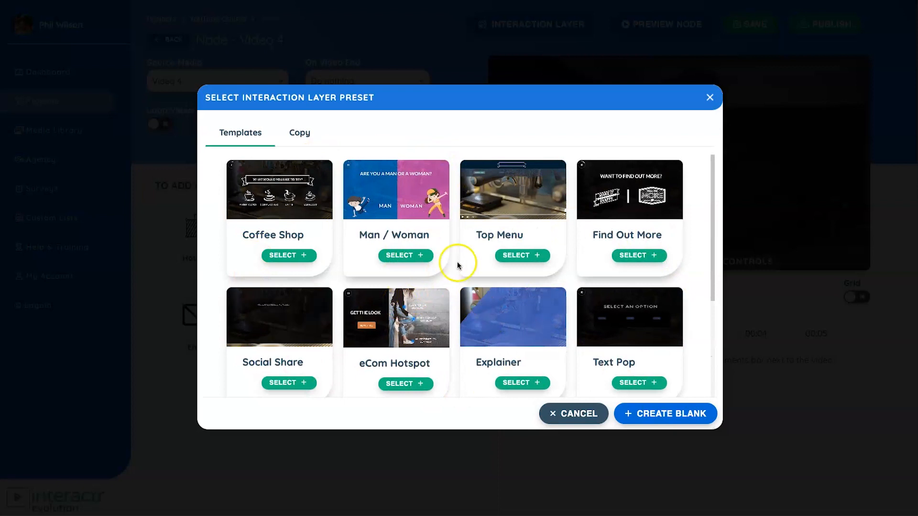
left_click(577, 411)
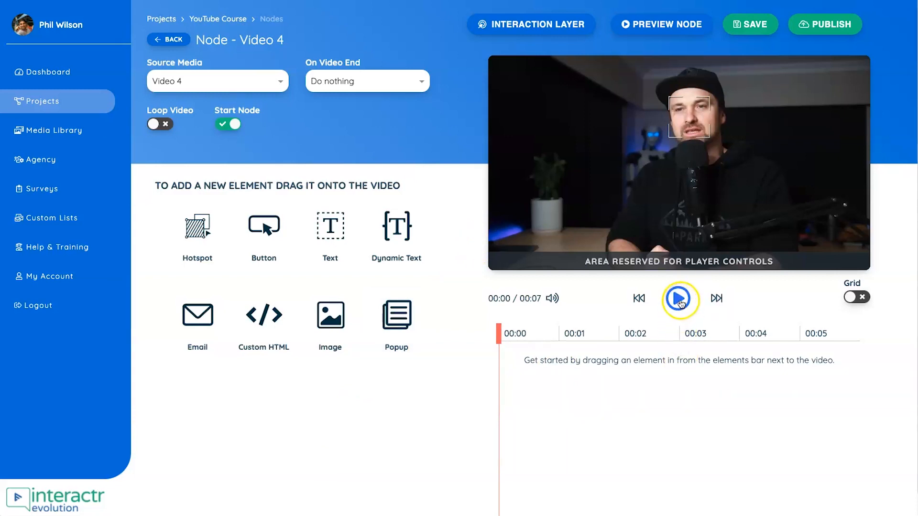
- Play the Video 4 footage through to its end at 00:07 with the volume raised
key("XF86AudioRaiseVolume")
key("XF86AudioRaiseVolume")
key("XF86AudioRaiseVolume")
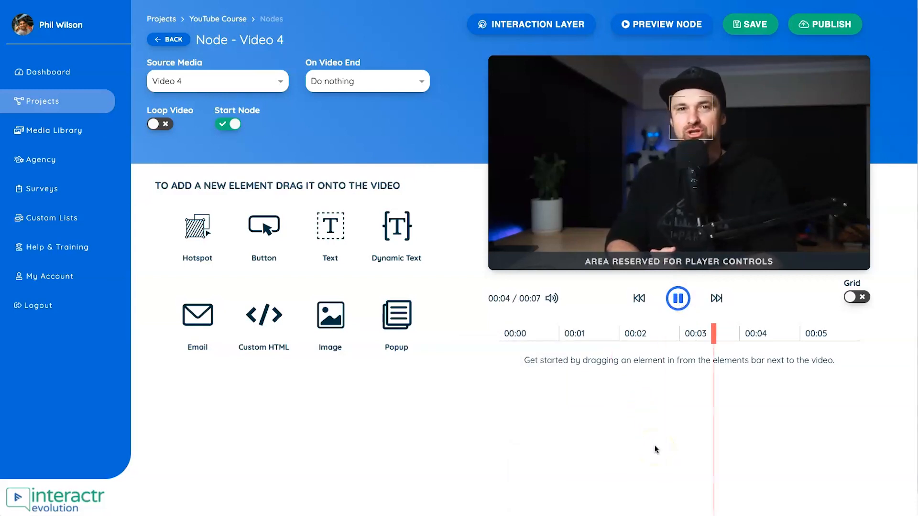
left_click(679, 350)
left_click(679, 301)
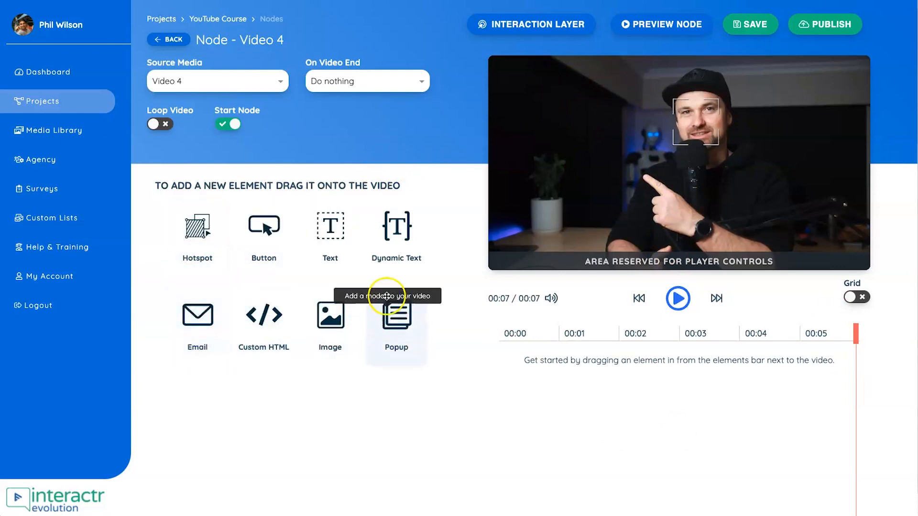
- Place a hotspot on the upper area of the video, keep the name Hotspot 1 and continue to its action settings
left_click_drag(207, 233, 590, 143)
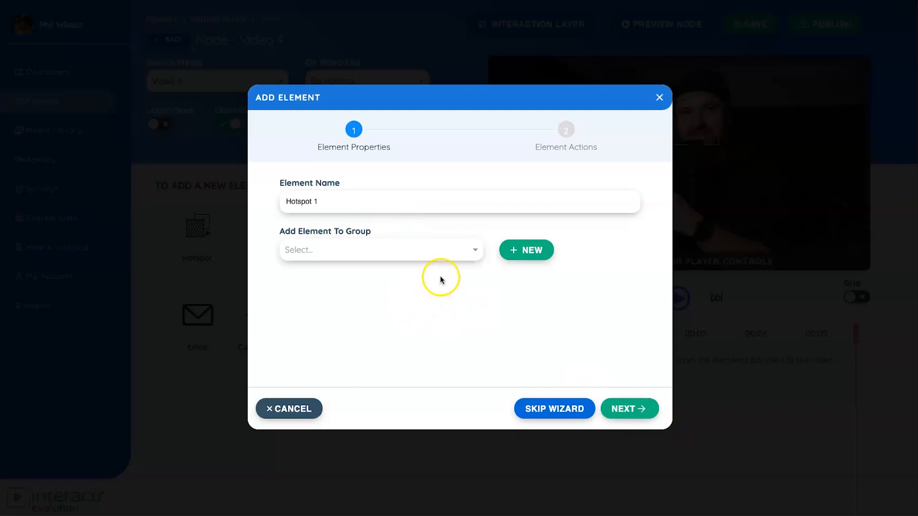
triple_click(331, 209)
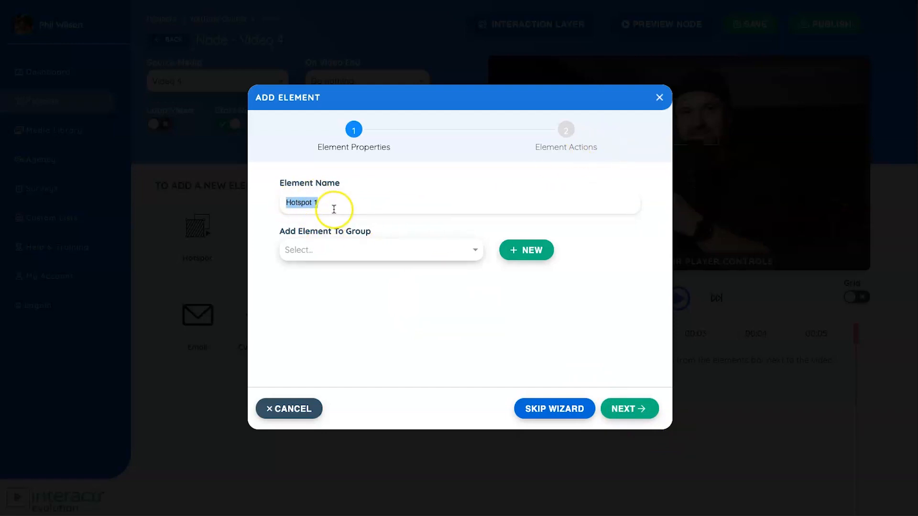
left_click(358, 312)
left_click_drag(332, 202, 281, 200)
left_click_drag(286, 234, 411, 226)
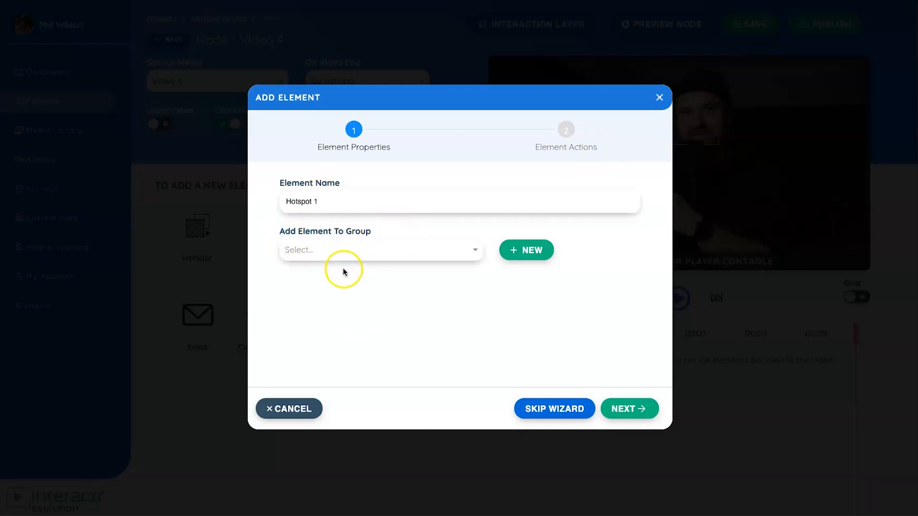
left_click(624, 406)
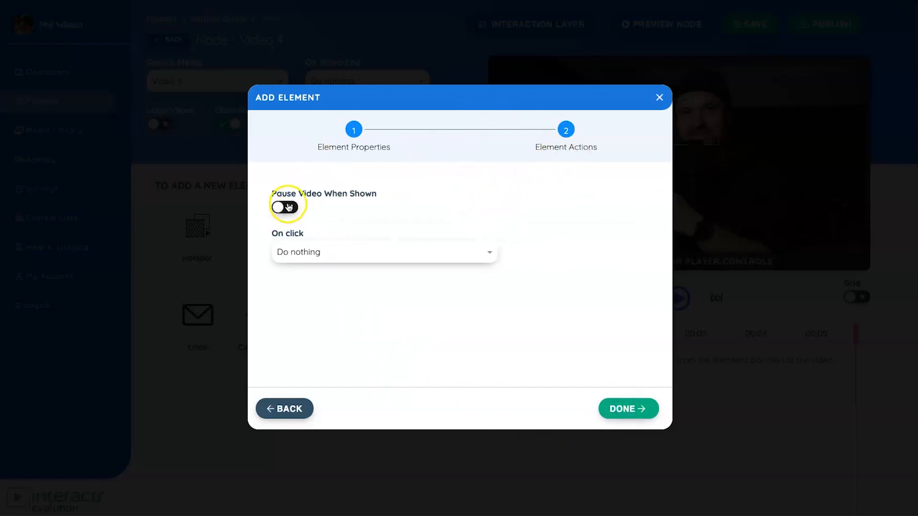
- Set the hotspot to play Node - Video 2 on click, leave video pausing off, and finish adding it
left_click_drag(278, 194, 350, 193)
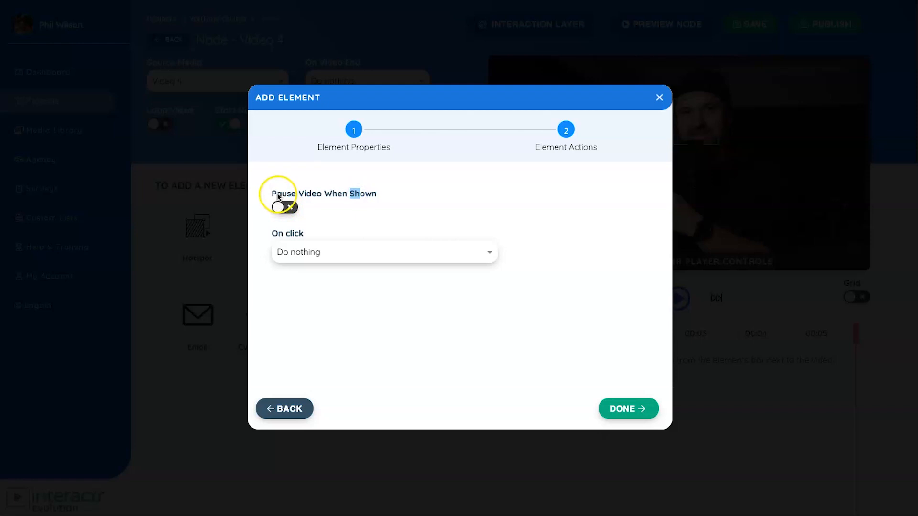
left_click_drag(276, 193, 411, 193)
left_click(414, 193)
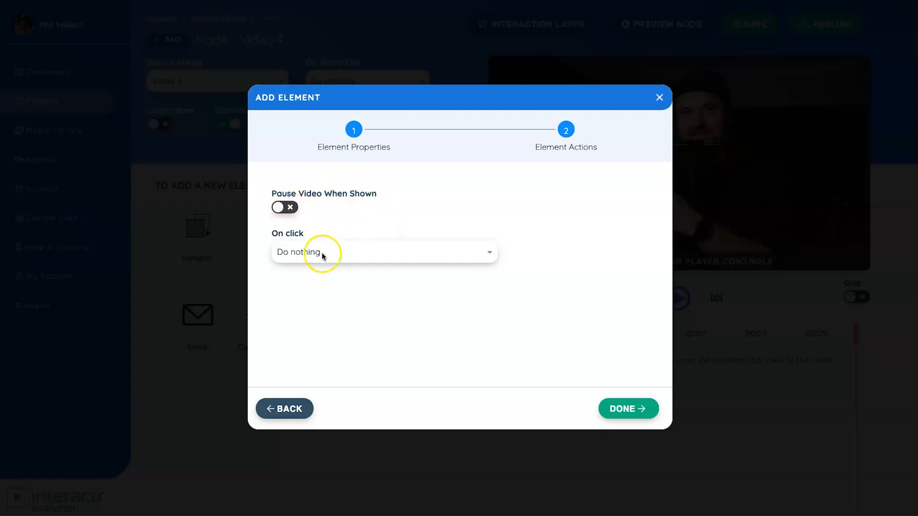
left_click(342, 252)
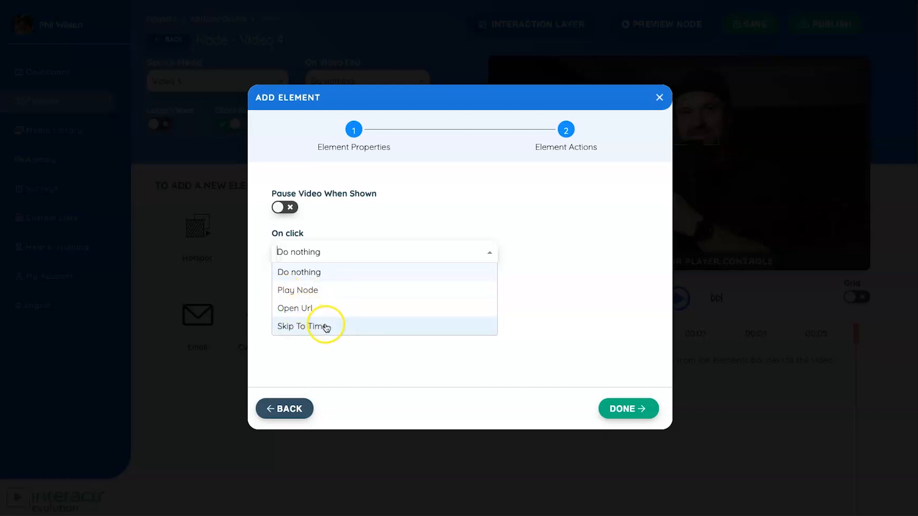
left_click(512, 294)
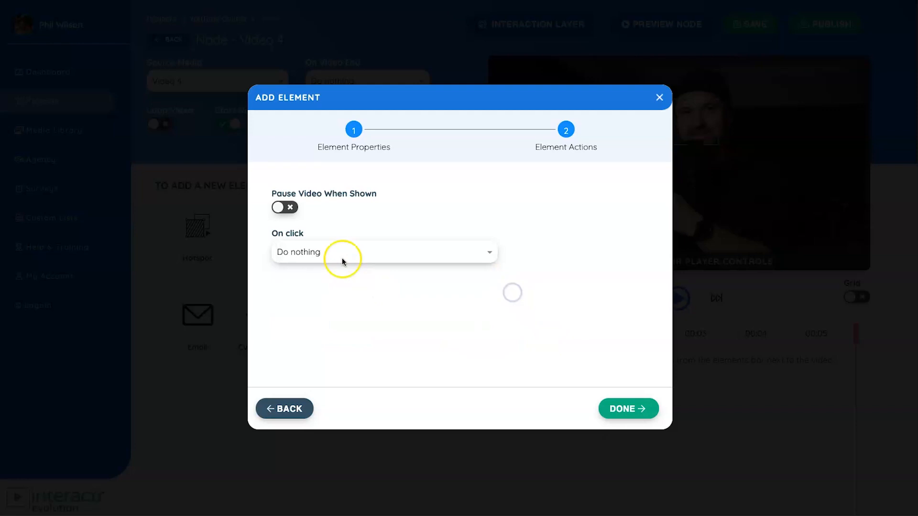
left_click(342, 252)
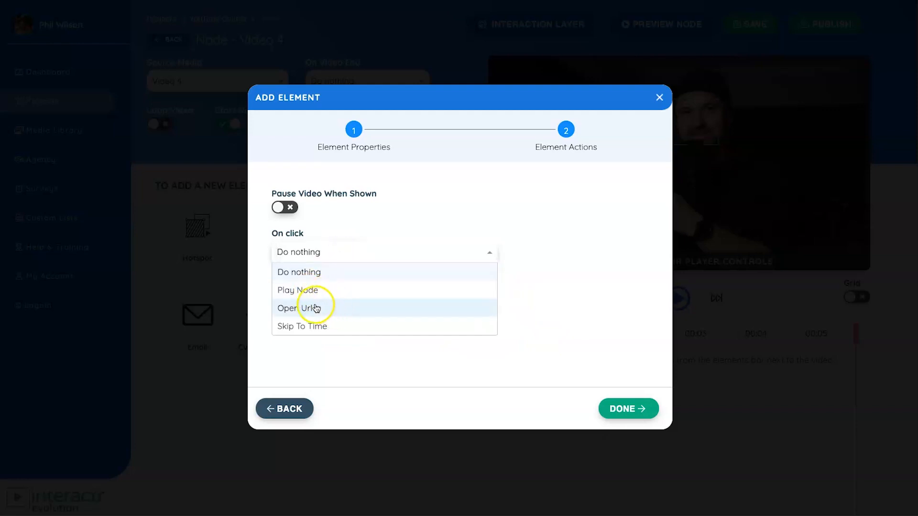
left_click(307, 291)
left_click(310, 302)
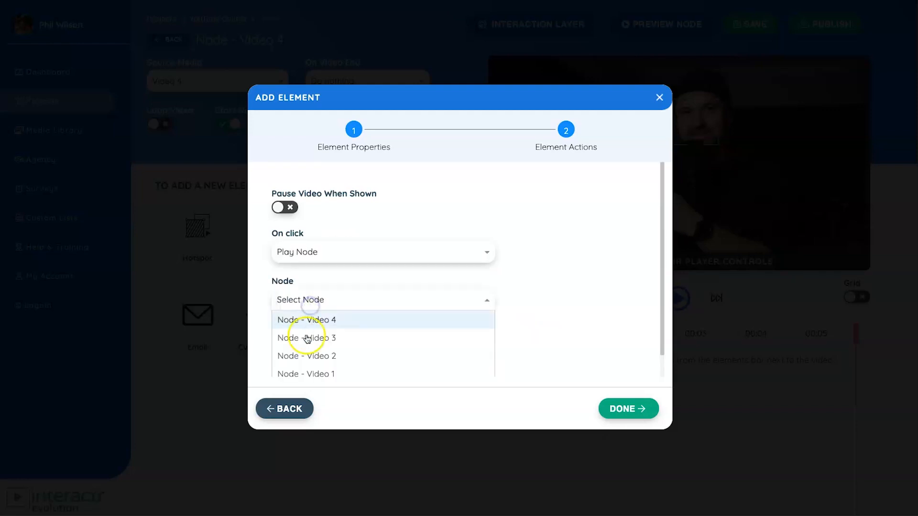
left_click(304, 356)
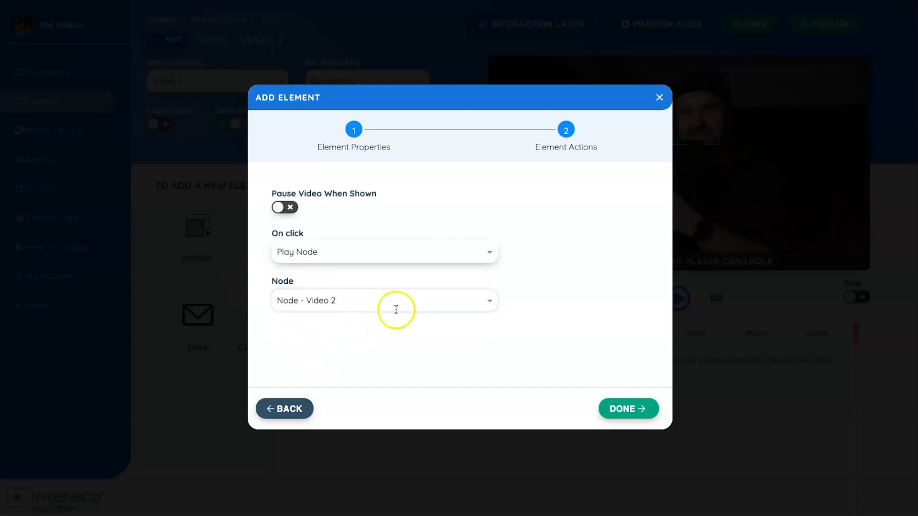
left_click(626, 409)
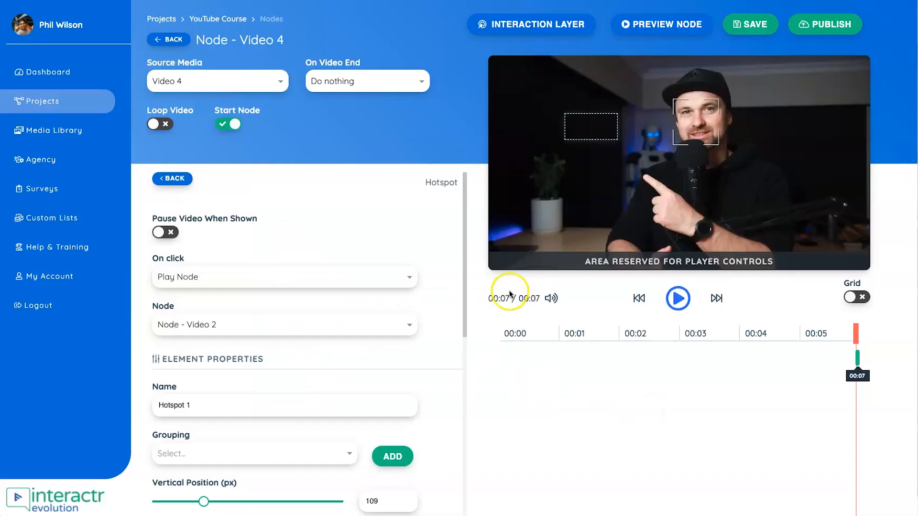
- Shift the hotspot closer to the video's left edge and delete it from the node
left_click_drag(599, 128, 571, 129)
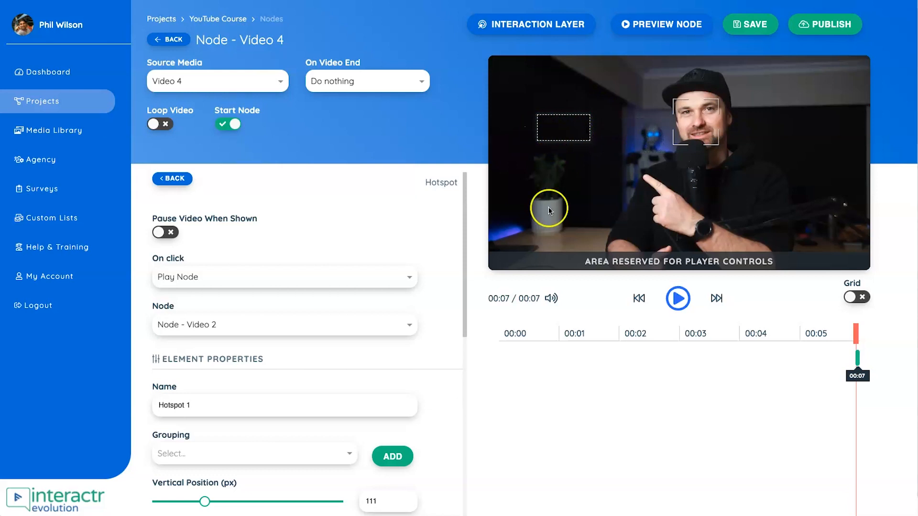
left_click(858, 357)
left_click(464, 326)
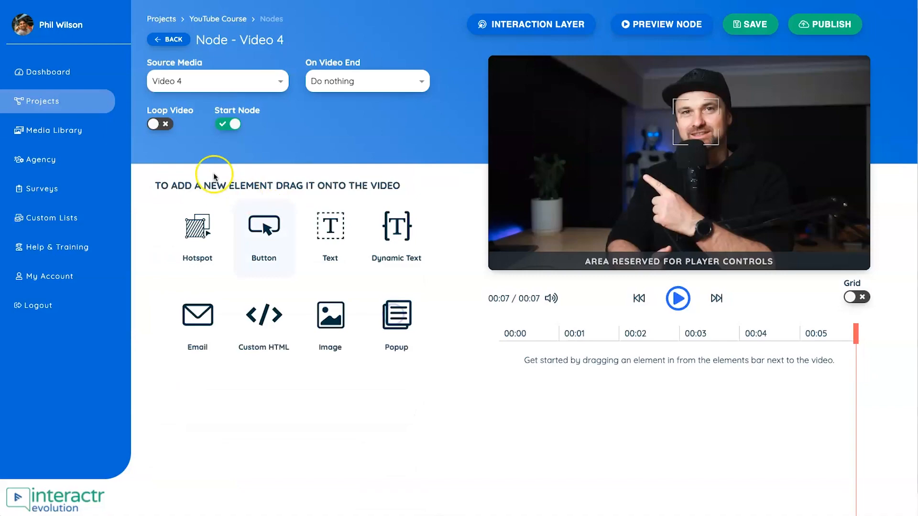
- Add a new button named Button 1 to the video, widen it and change its text to Email Marketing
left_click_drag(253, 225, 556, 100)
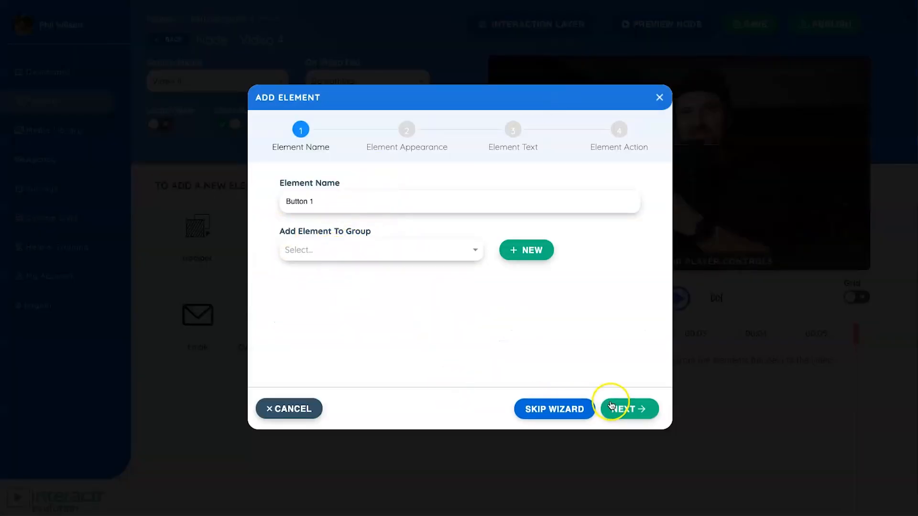
left_click(648, 414)
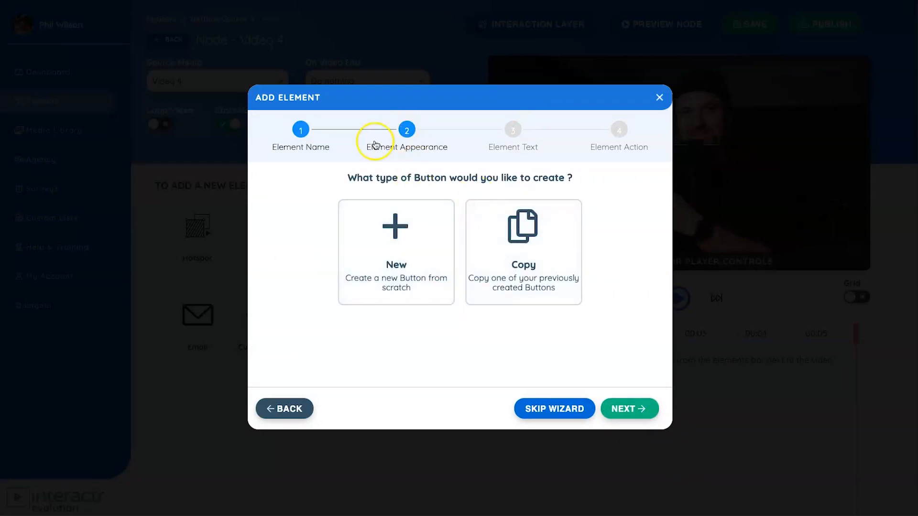
left_click(405, 233)
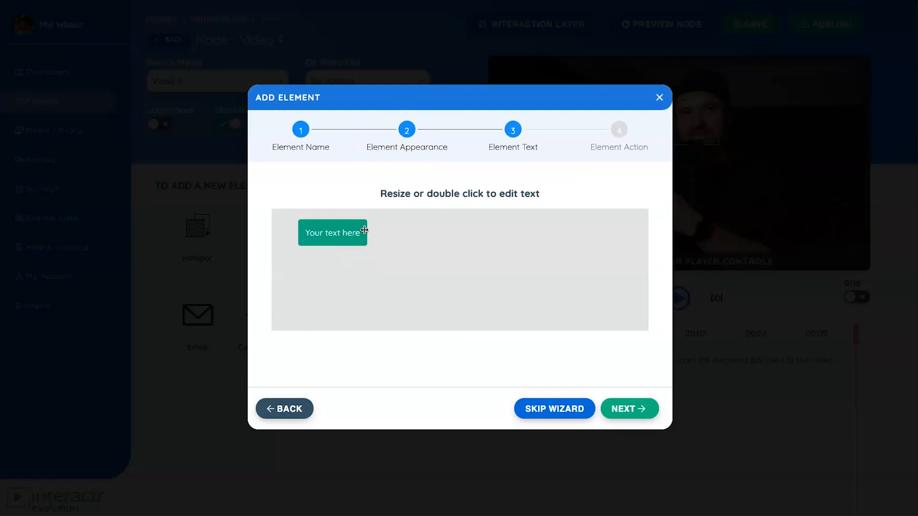
left_click_drag(370, 229, 414, 229)
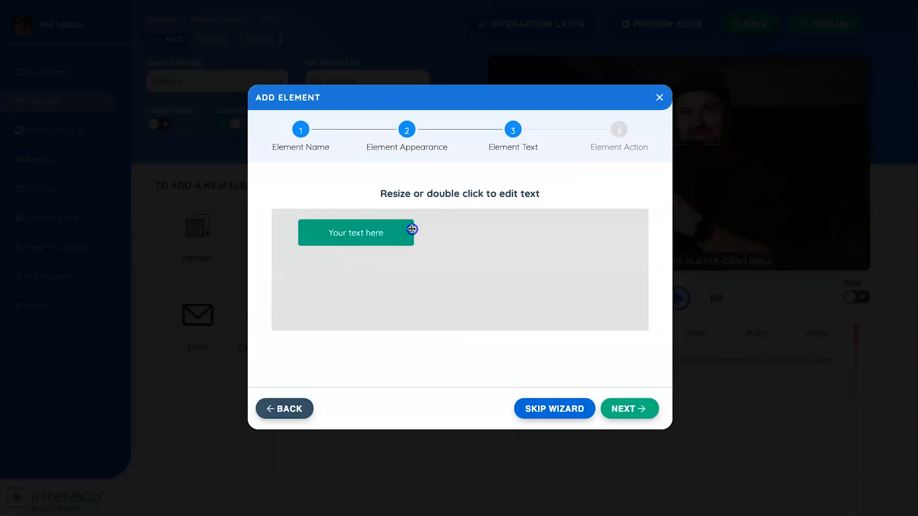
double_click(337, 231)
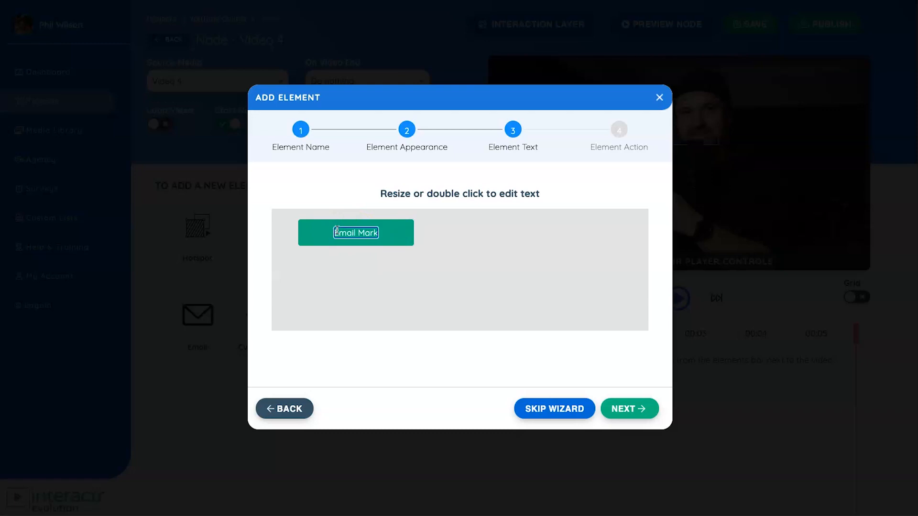
- Set the Email Marketing button to play Node - Video 3 on click, leave video pausing off, and finish adding it
left_click(641, 414)
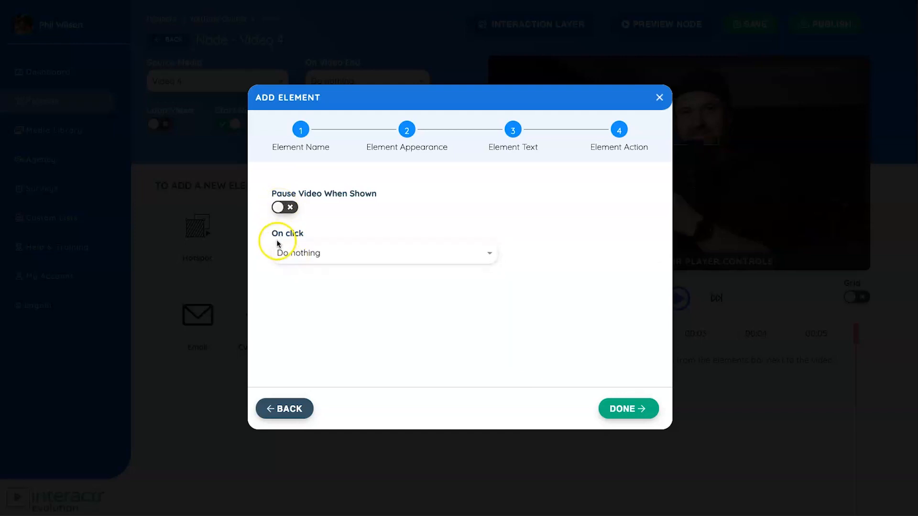
left_click(306, 250)
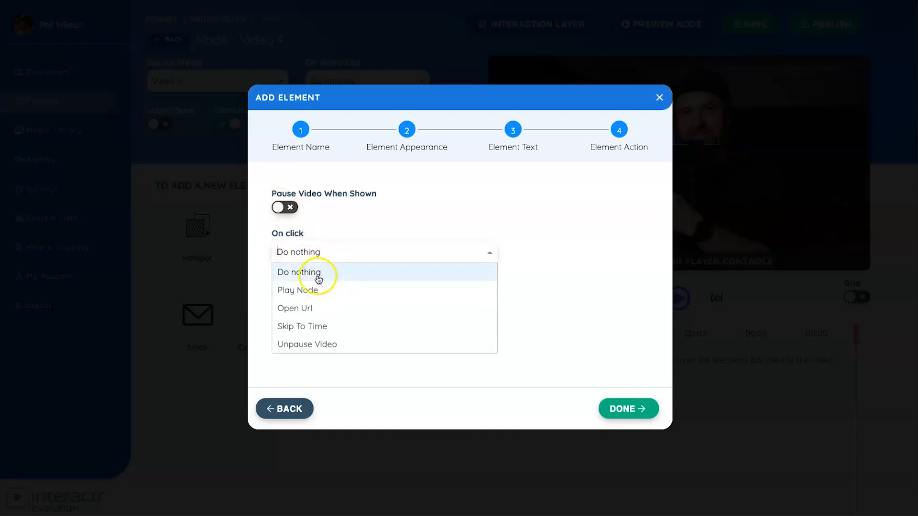
left_click(307, 287)
left_click(308, 303)
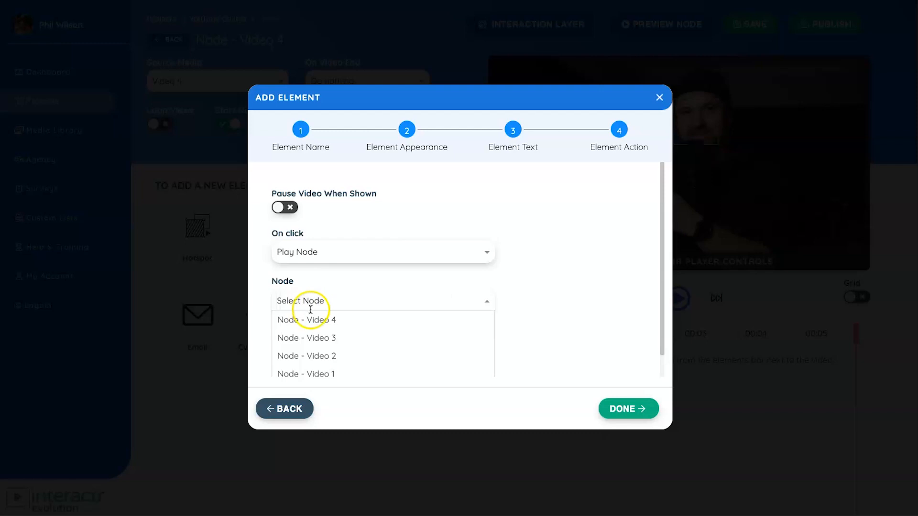
left_click(331, 338)
left_click(610, 418)
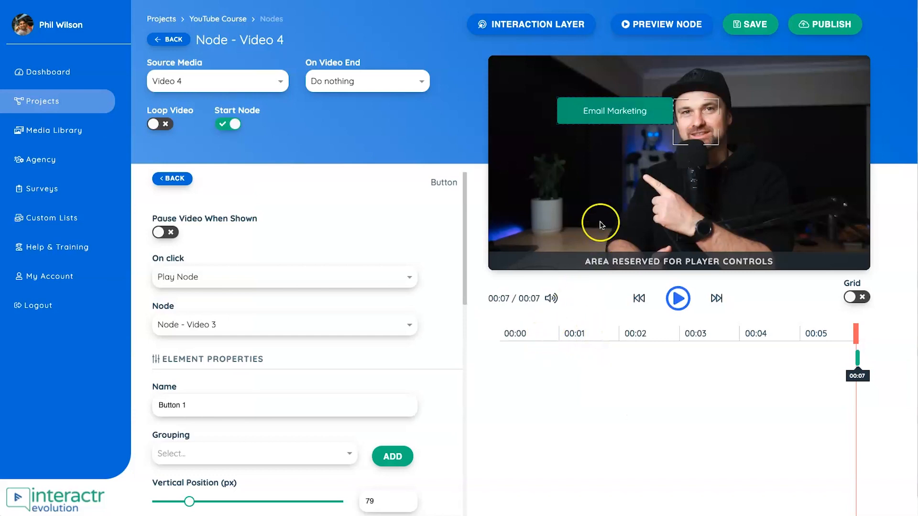
- Move the Email Marketing button into the video's upper-left area and extend its timeline span to start at 00:06
left_click_drag(608, 118, 572, 99)
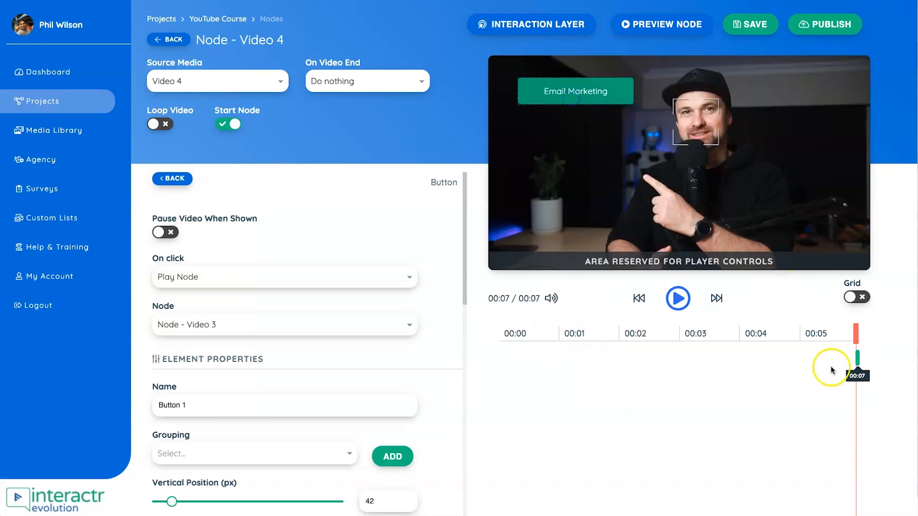
left_click_drag(849, 362, 824, 363)
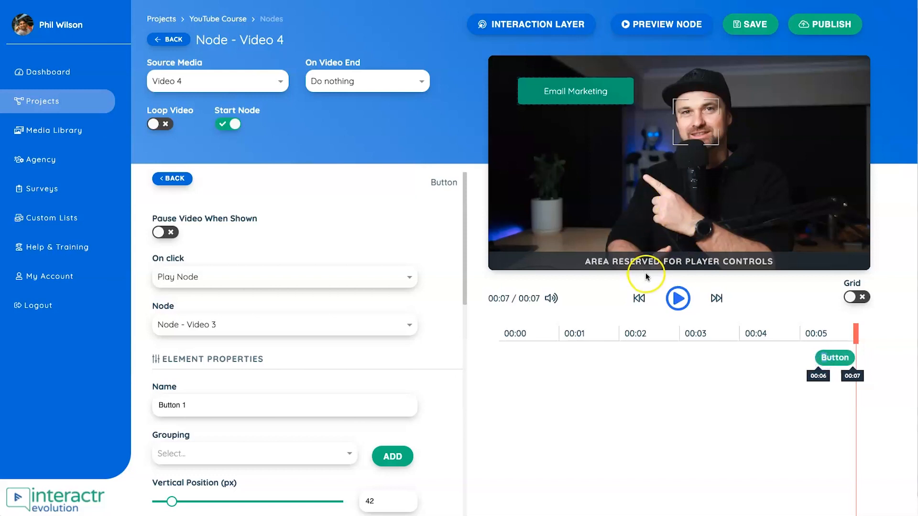
- Play the video up to the pointing gesture at 00:05, stretch Button 1 to span 00:05 to 00:07, and nudge it slightly left
left_click_drag(856, 334, 535, 334)
left_click(675, 301)
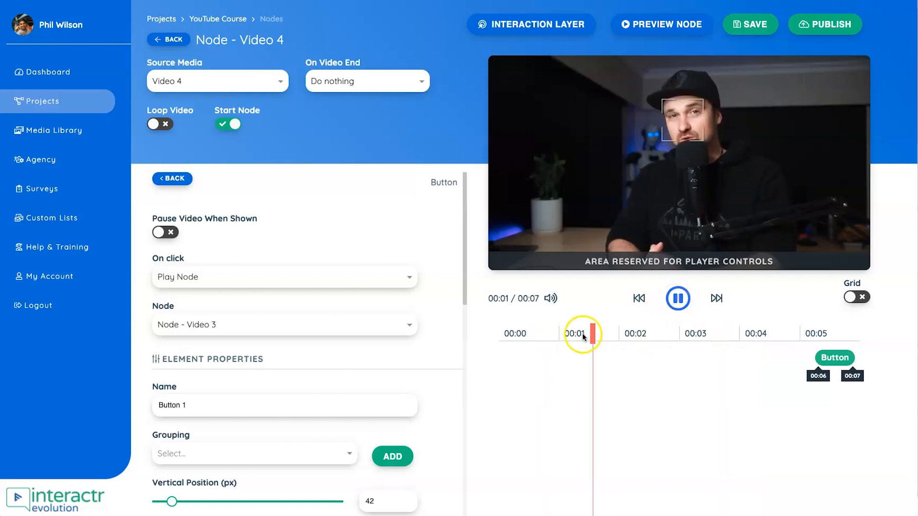
left_click(678, 300)
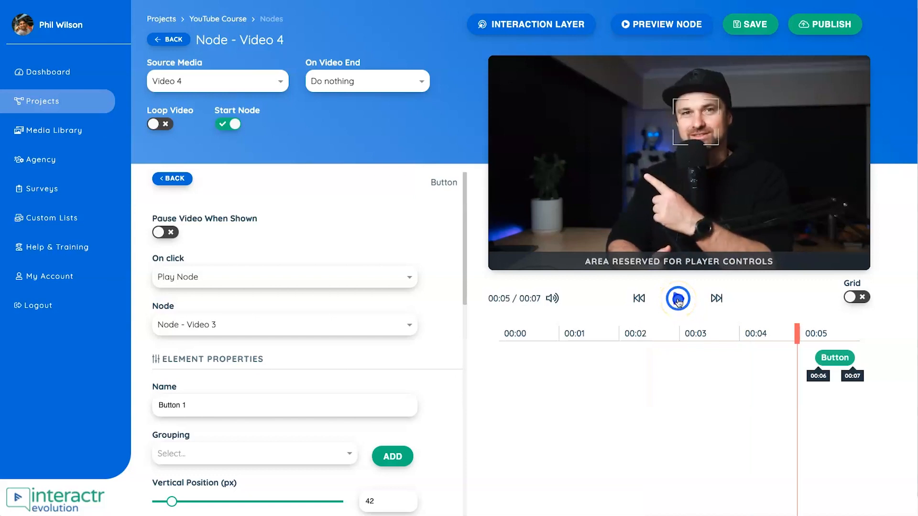
left_click_drag(842, 357, 794, 359)
left_click_drag(853, 358, 868, 359)
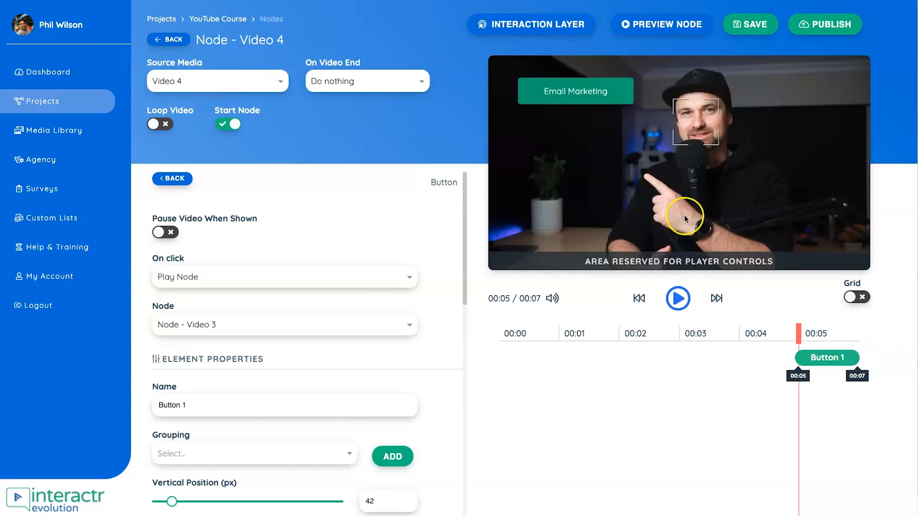
left_click_drag(605, 99, 602, 97)
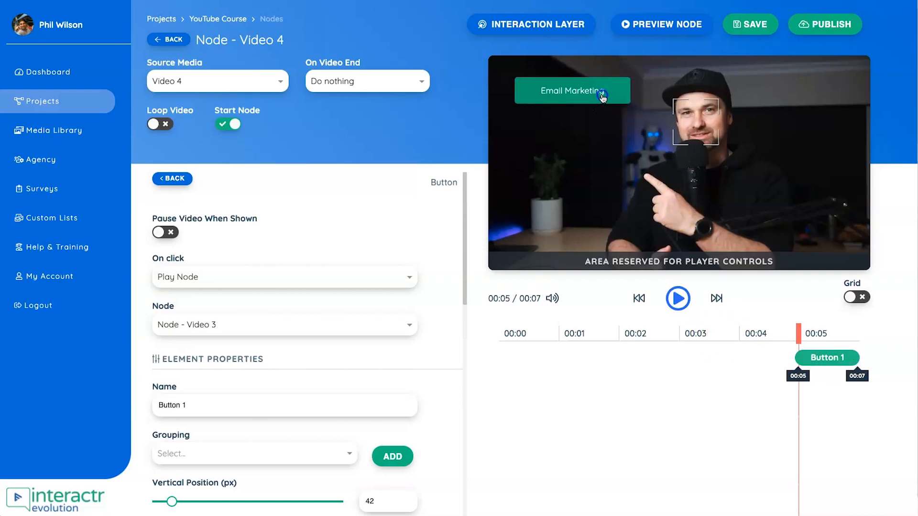
left_click(574, 365)
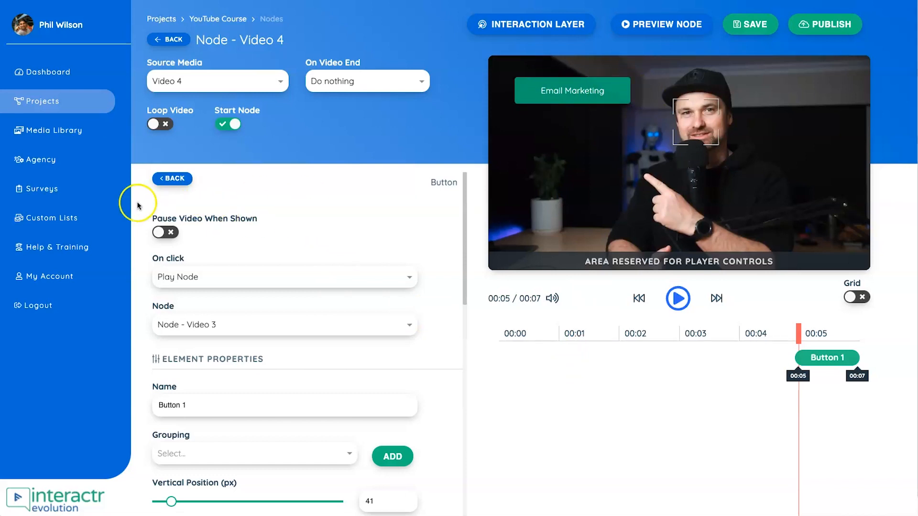
- Add a second button named Button 2 to the video as a copy of Button 1 and continue to its action settings
left_click(176, 182)
left_click_drag(258, 223, 541, 115)
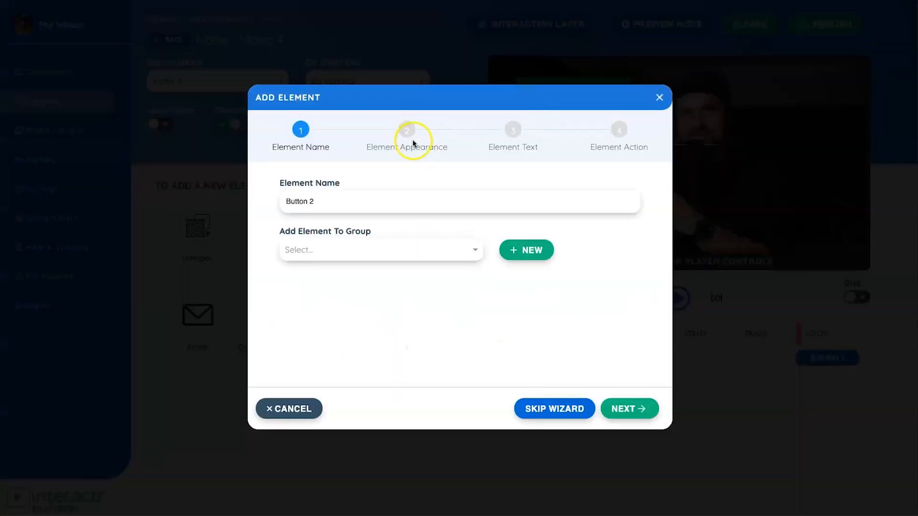
left_click(616, 408)
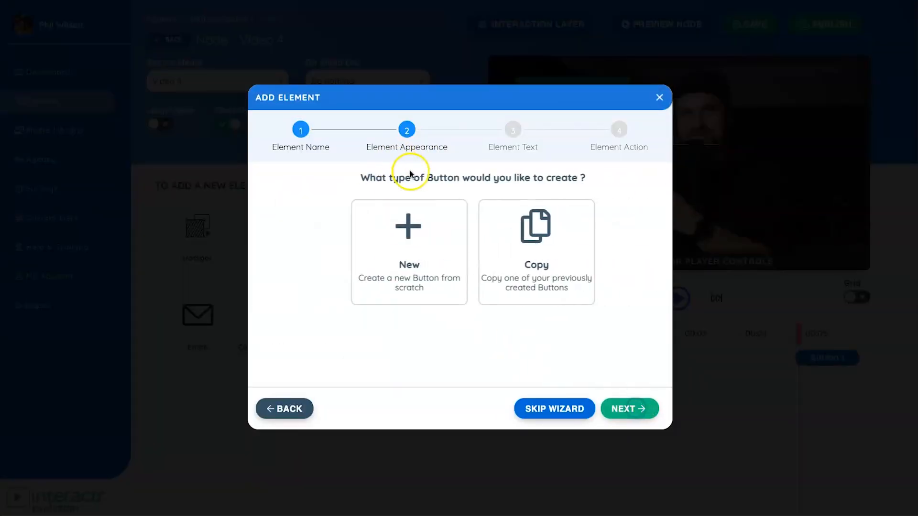
left_click(493, 231)
left_click(426, 250)
left_click(344, 270)
left_click(654, 421)
left_click(626, 410)
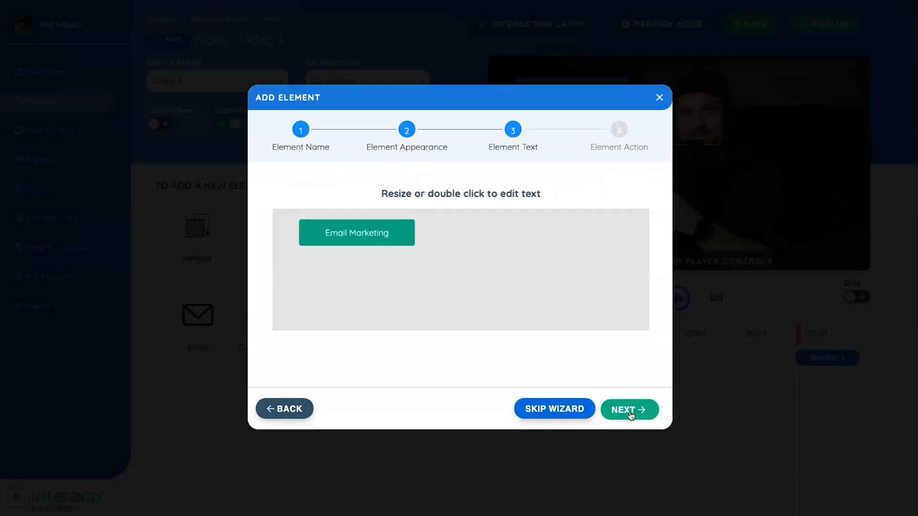
left_click(630, 411)
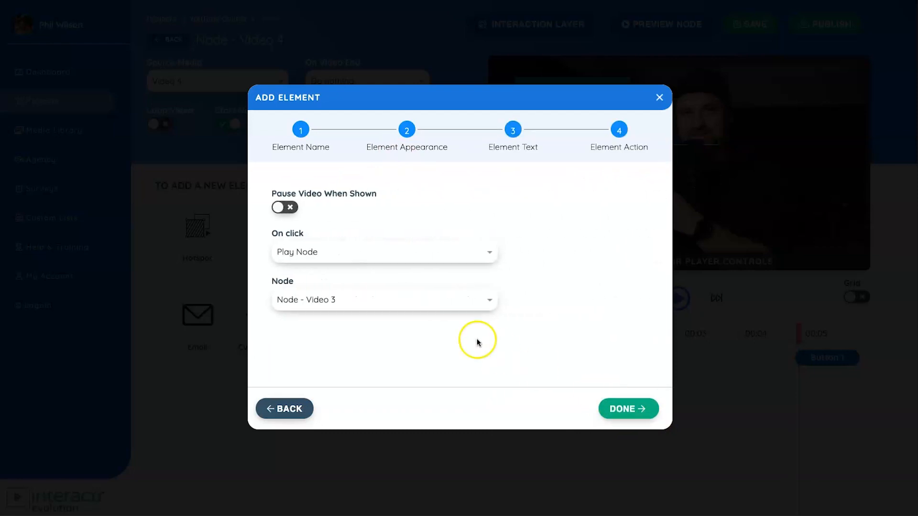
- Set Button 2 to play Node - Video 2, finish adding it, and align it directly beneath the first button
left_click(436, 307)
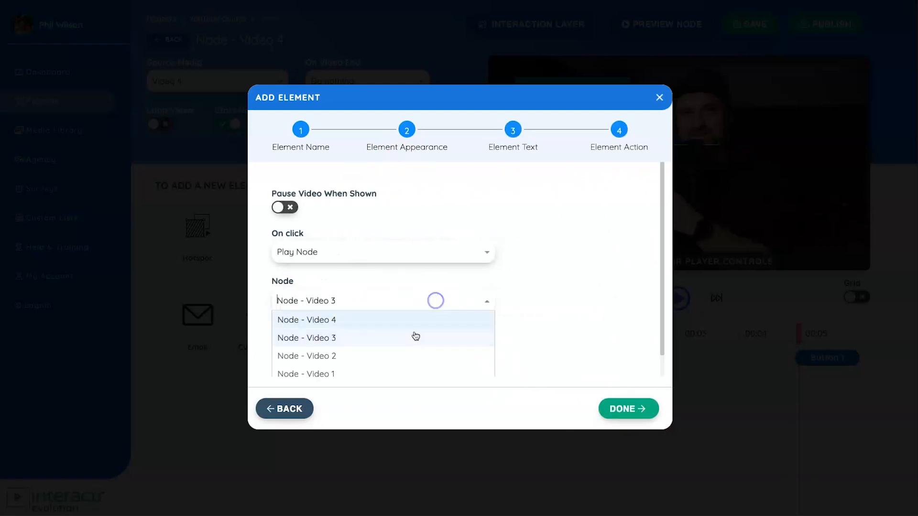
left_click(395, 357)
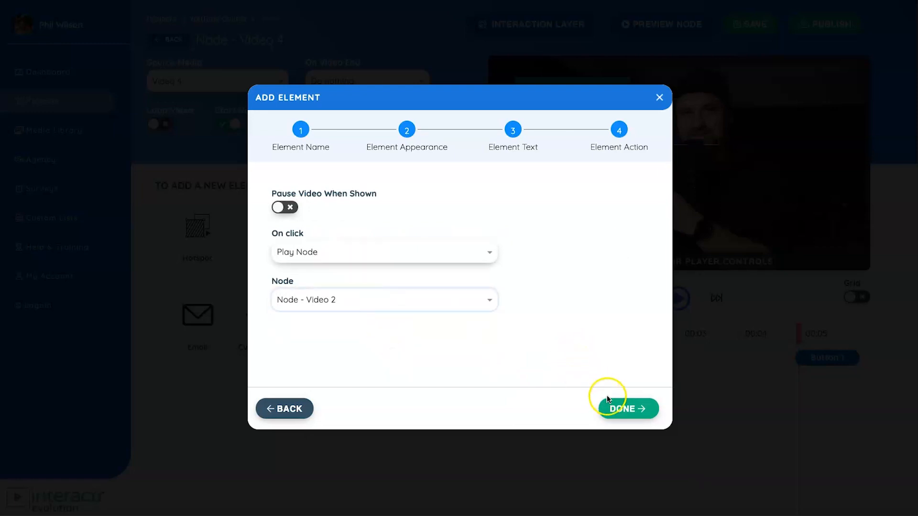
left_click(632, 408)
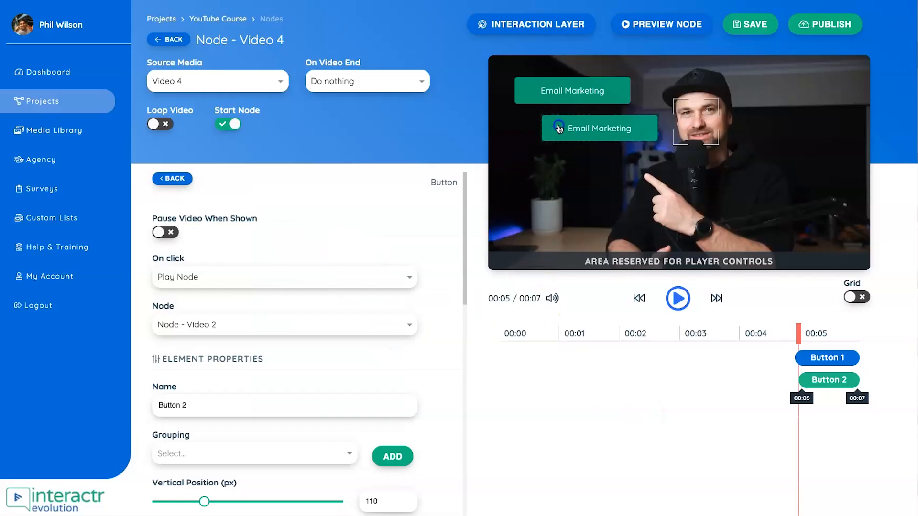
left_click_drag(549, 126, 532, 127)
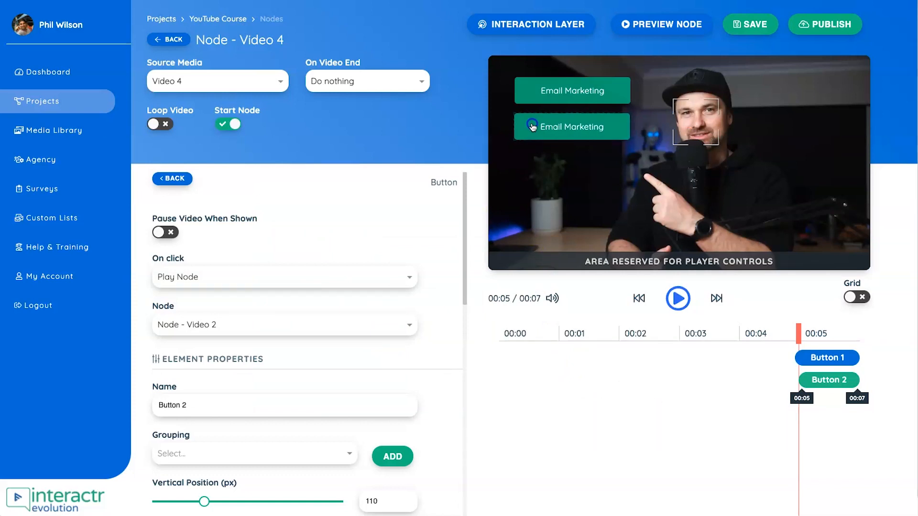
- Change the text of Button 2 on the video to Sales Funnels
double_click(557, 128)
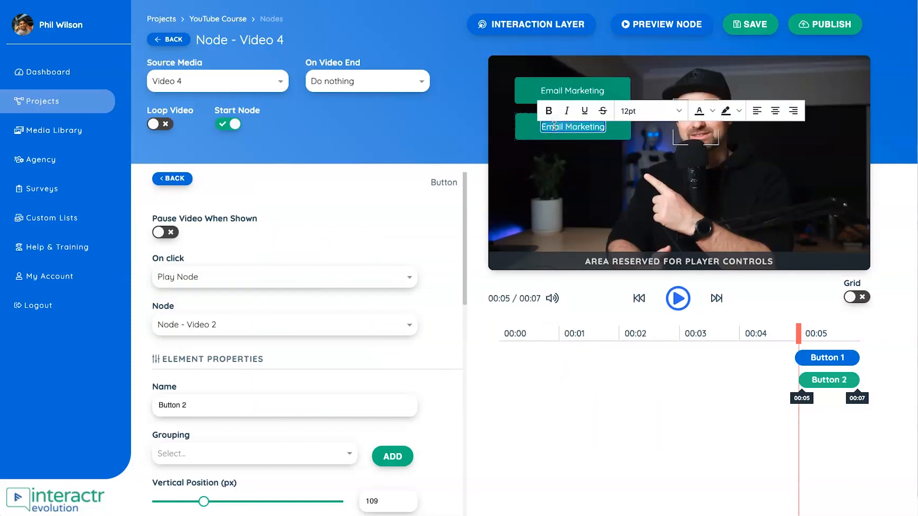
type("Sales Funnels")
key("Return")
key("BackSpace")
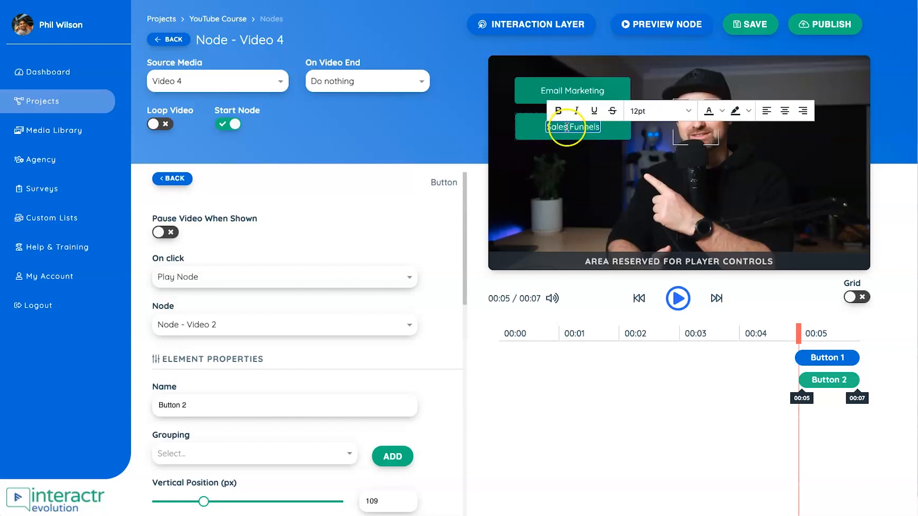
left_click(611, 474)
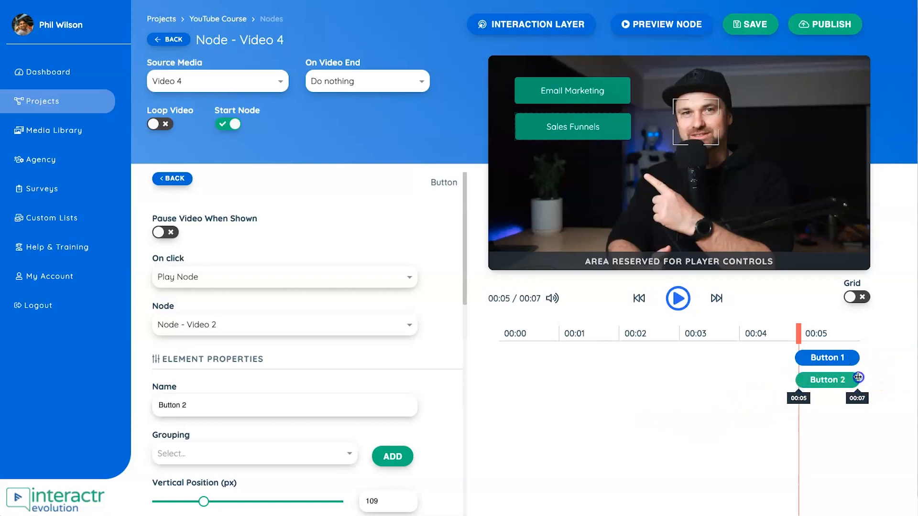
- Add a third button named Button 3 to the video as a copy of Button 1
left_click(165, 178)
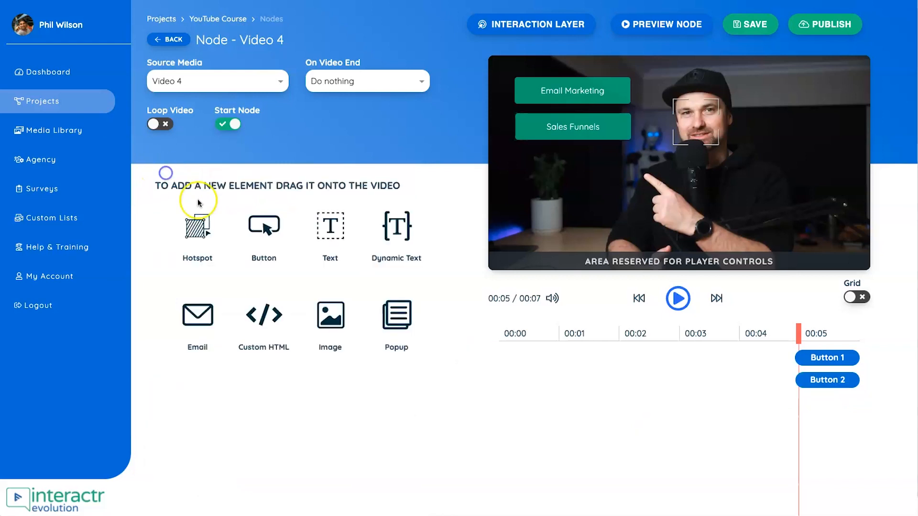
left_click_drag(264, 224, 554, 165)
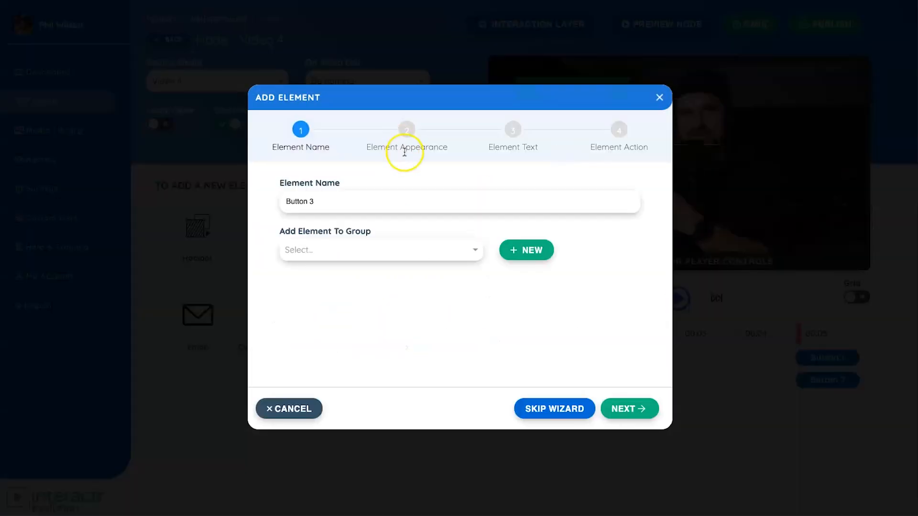
left_click(638, 409)
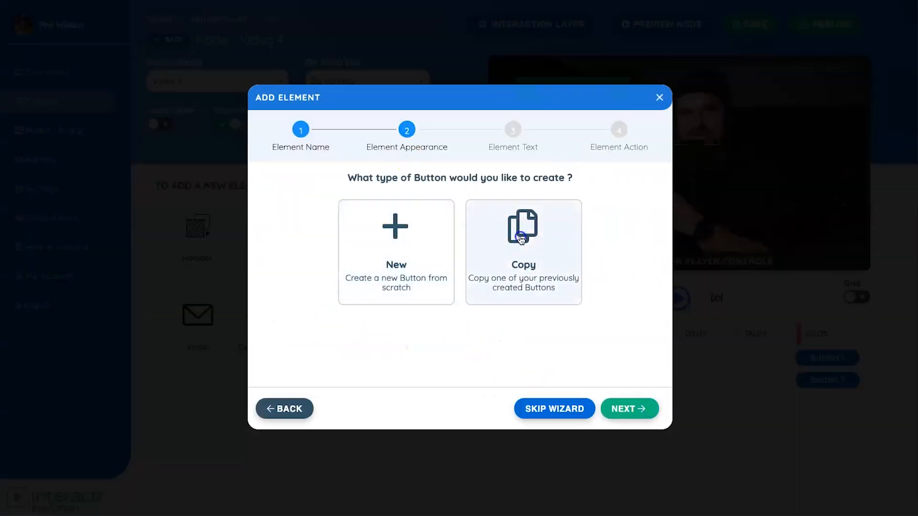
left_click(521, 236)
left_click(363, 258)
left_click(352, 271)
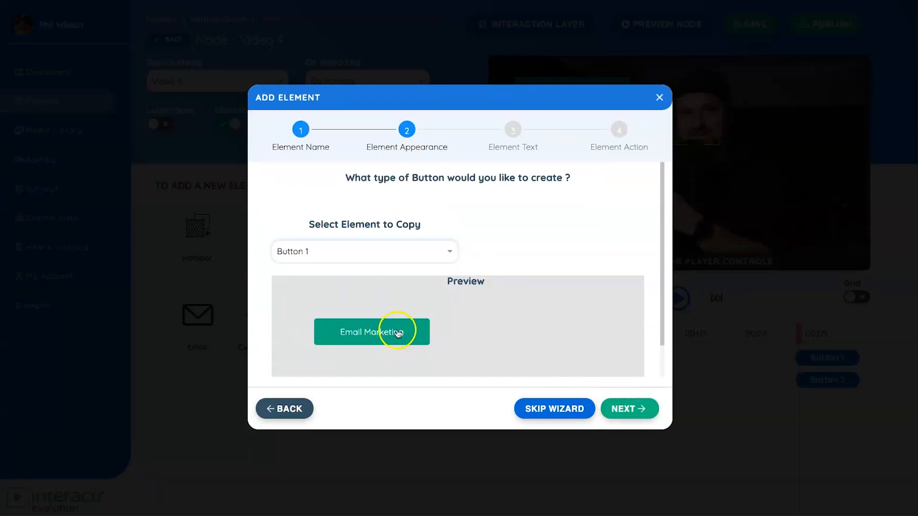
left_click(630, 409)
- Change the copied button's text to Building Websites and continue to its action settings
double_click(365, 233)
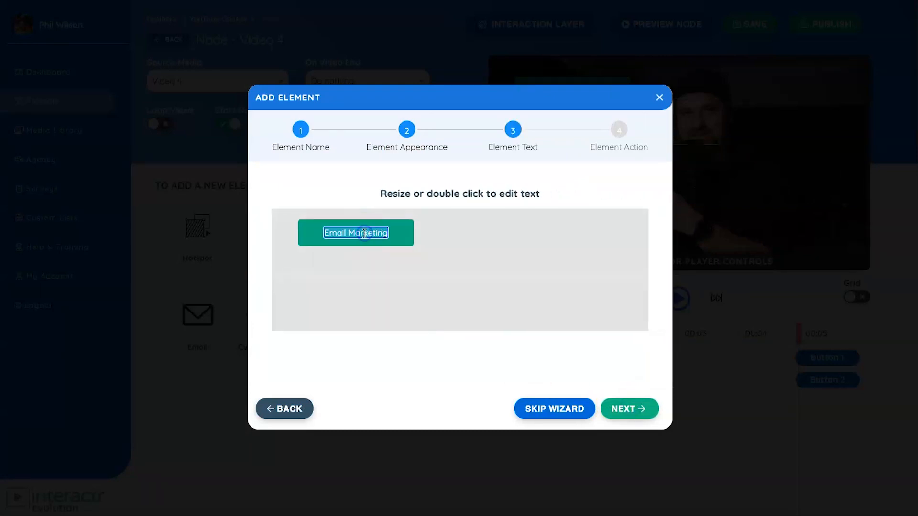
type("Building Websites")
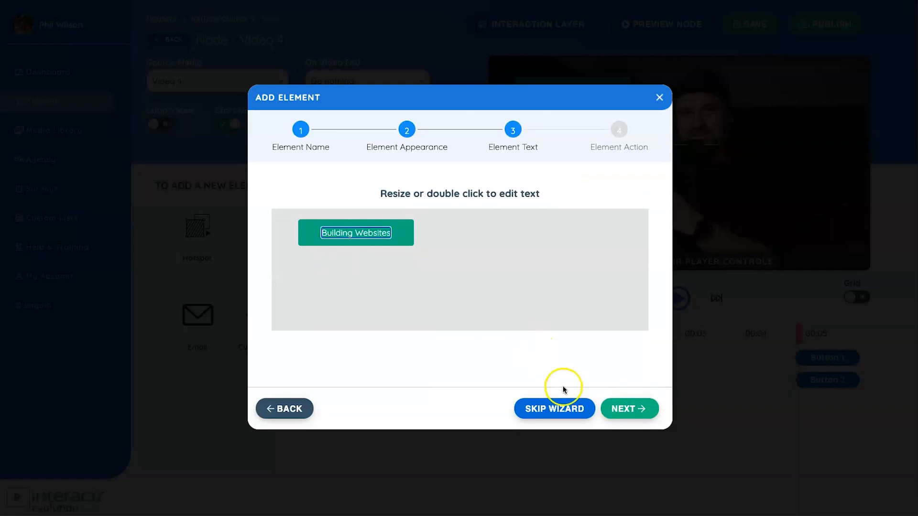
left_click(623, 409)
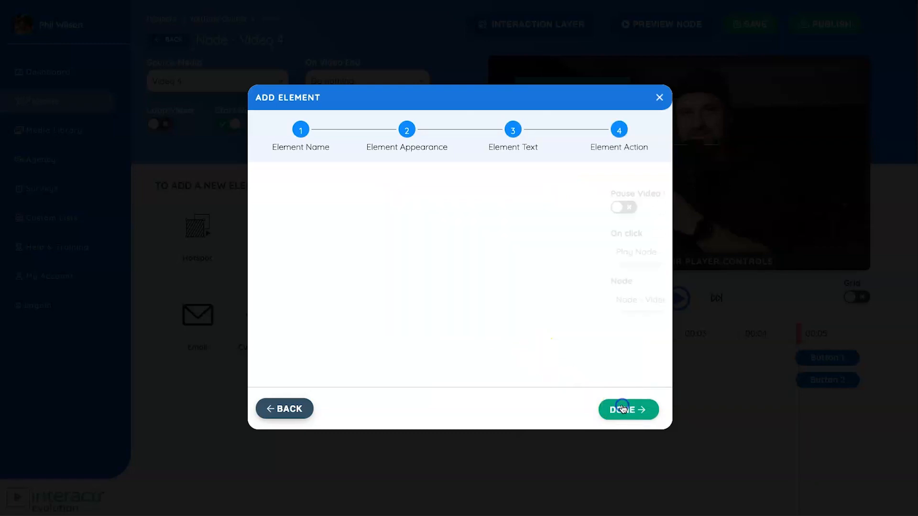
- Set Button 3 to play Node - Video 1 on click and finish adding it
left_click(358, 302)
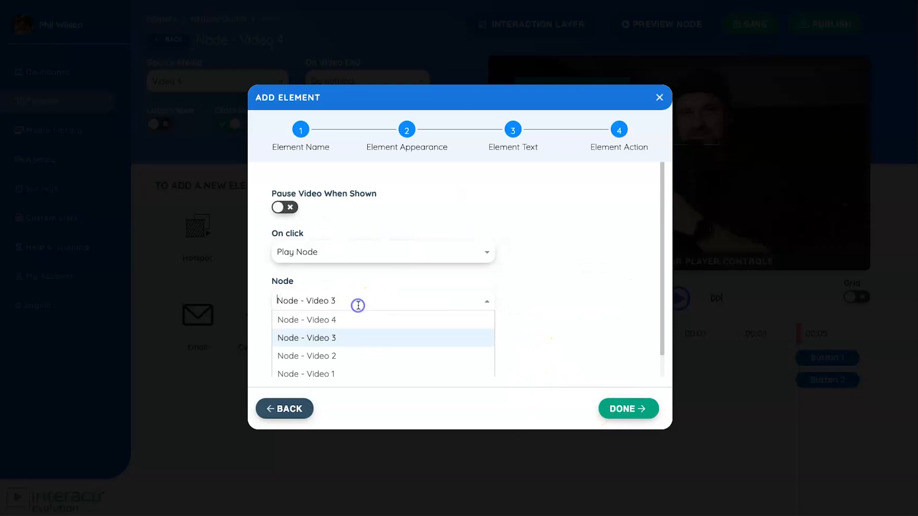
left_click(348, 356)
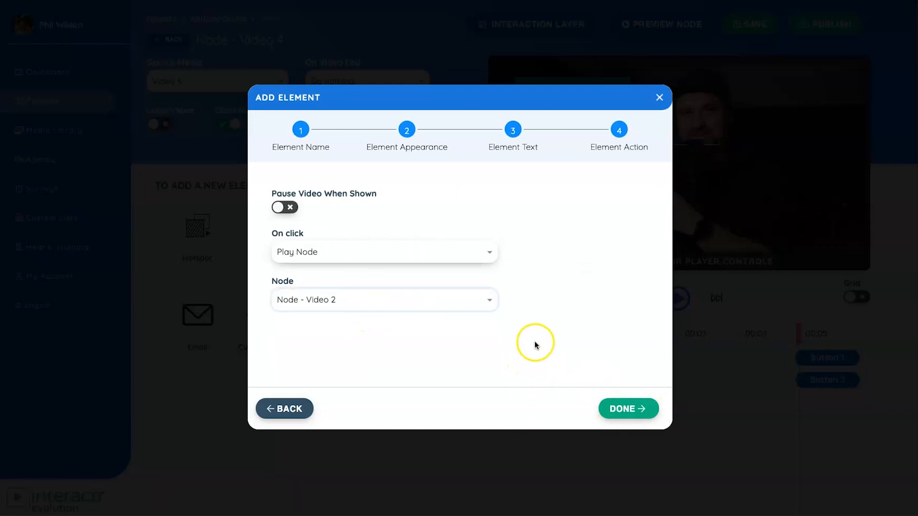
left_click(445, 288)
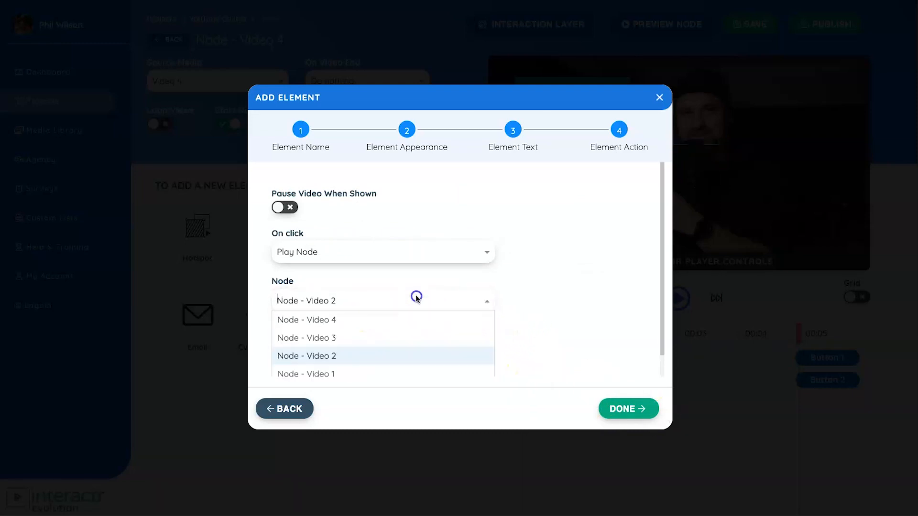
left_click(338, 372)
left_click(636, 414)
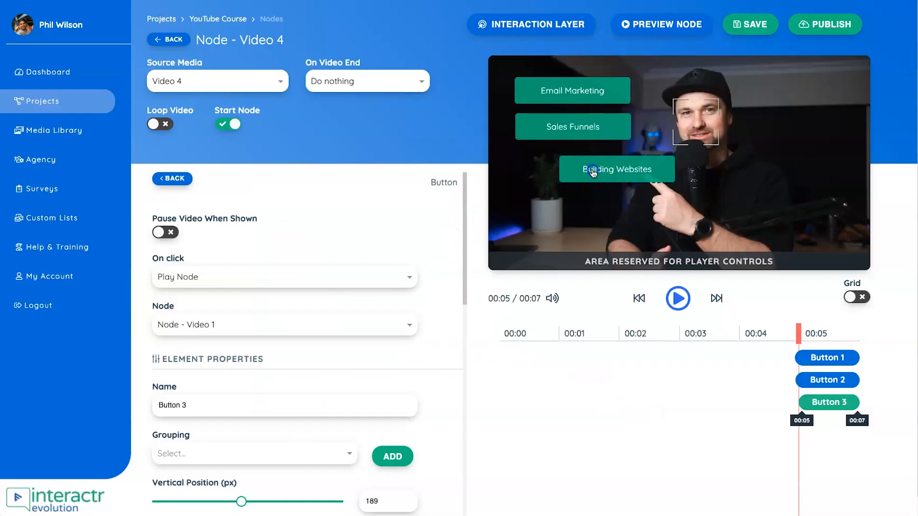
- Align the Building Websites button directly beneath the Sales Funnels button on the video
left_click_drag(576, 165, 548, 166)
scroll(243, 402, "down", 2)
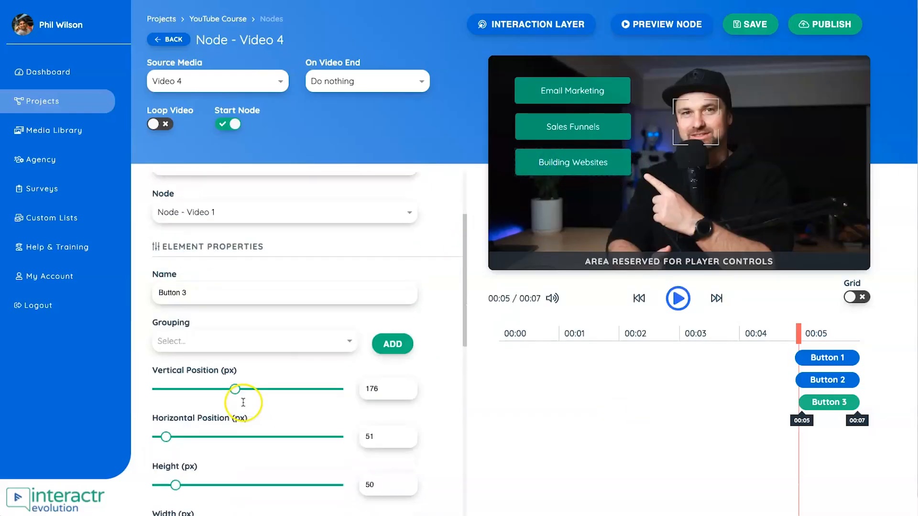
scroll(226, 320, "up", 2)
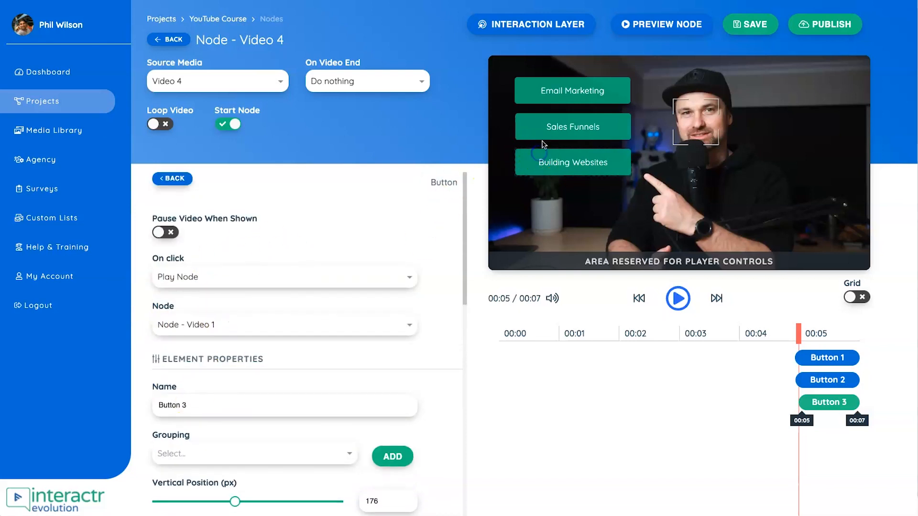
- Select each of the three buttons on the video and examine the element properties of the Building Websites button
left_click(544, 126)
left_click(544, 91)
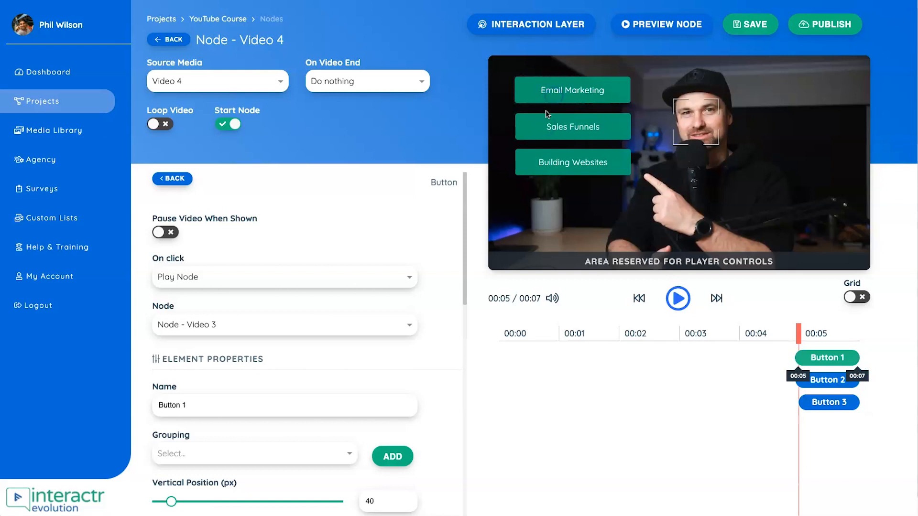
left_click(552, 163)
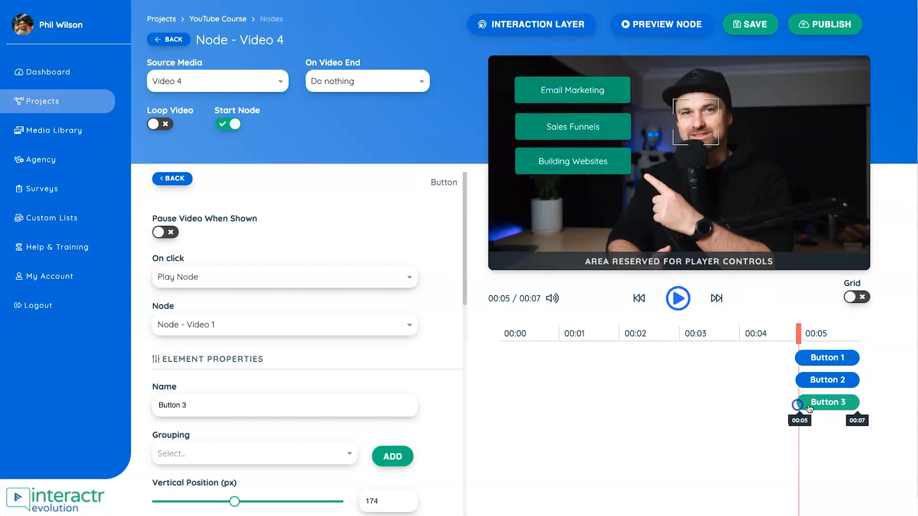
scroll(321, 382, "down", 10)
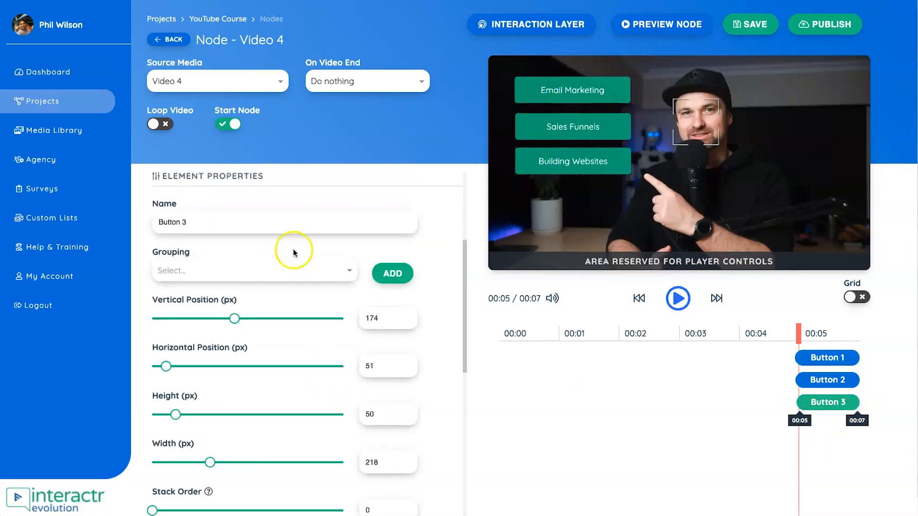
scroll(191, 268, "up", 5)
scroll(206, 248, "down", 6)
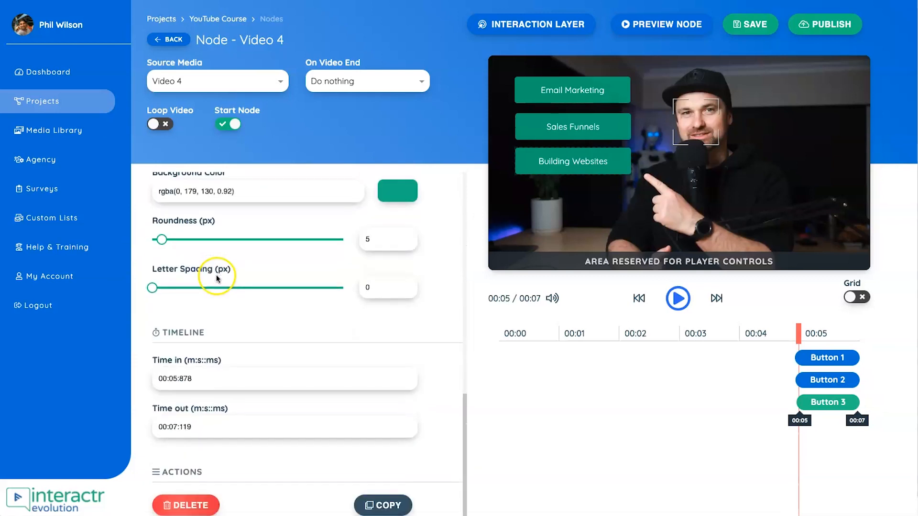
scroll(255, 375, "up", 10)
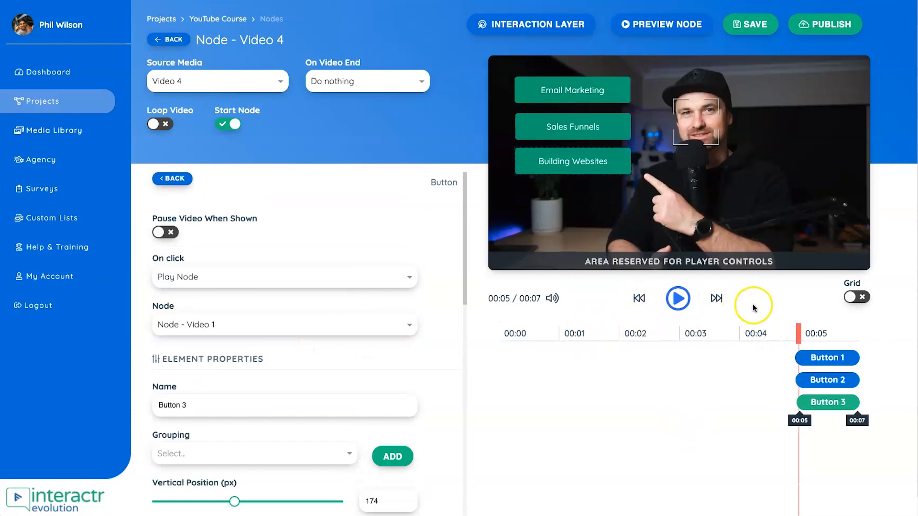
- Play the video from an earlier point and nudge the Building Websites button to a vertical position of 177 px
left_click_drag(799, 333, 653, 334)
left_click(679, 298)
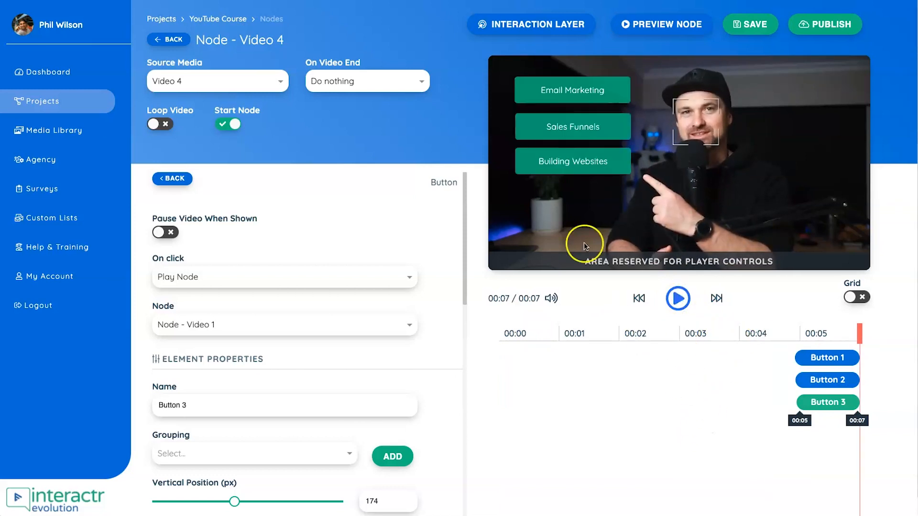
left_click_drag(580, 162, 579, 164)
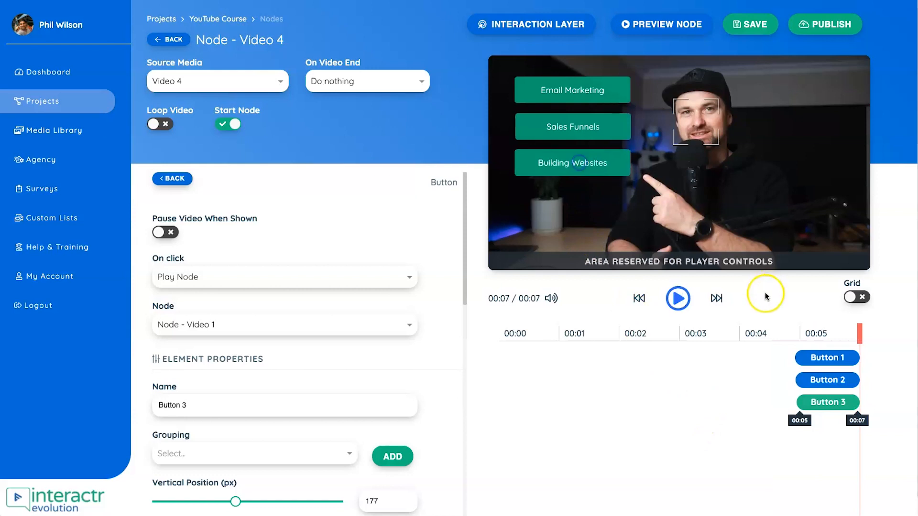
- Extend the timeline bars of Button 1, Button 2 and Button 3 so that all three start at 00:04
left_click(803, 364)
left_click_drag(795, 359, 741, 360)
left_click(798, 381)
left_click_drag(797, 381, 740, 382)
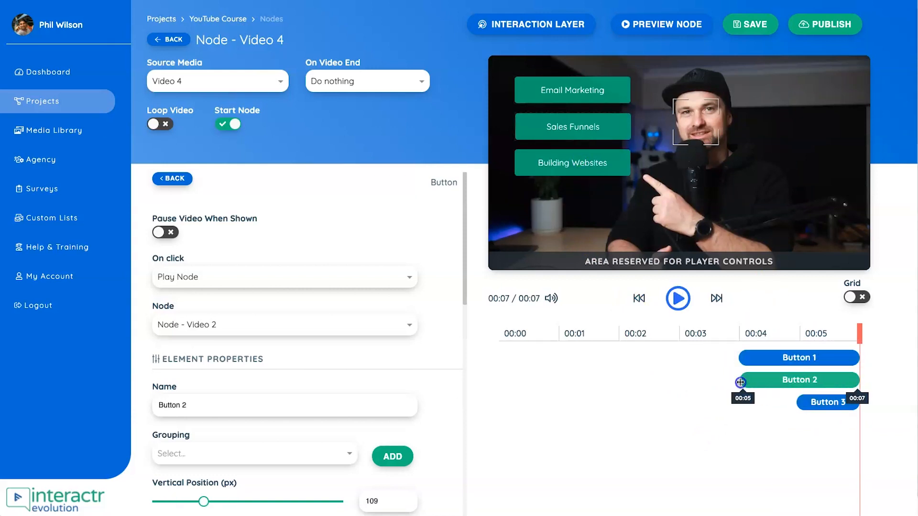
left_click(810, 413)
left_click_drag(798, 403, 741, 404)
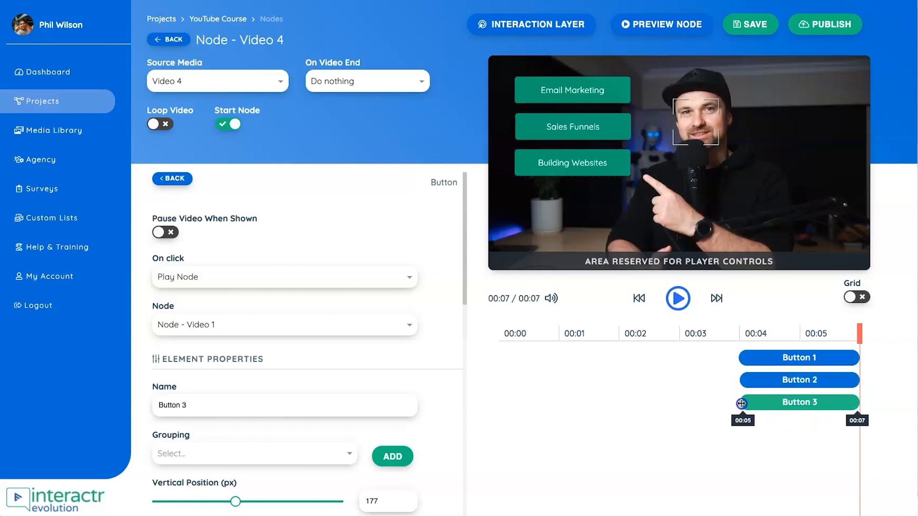
- Turn on the grid and play the video from just before the buttons' start to check when they appear
left_click_drag(859, 335, 741, 334)
left_click(856, 297)
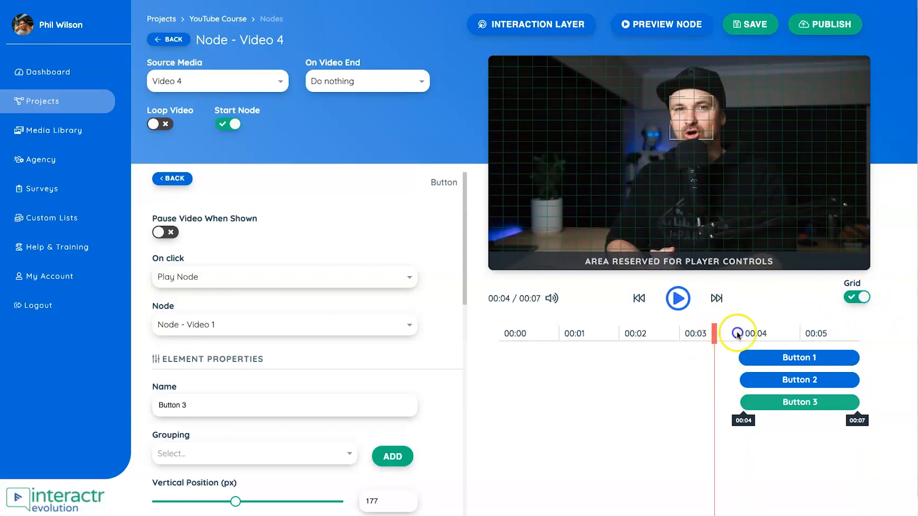
mouse_move(714, 333)
left_mouse_down()
mouse_move(771, 329)
mouse_move(721, 334)
left_mouse_up()
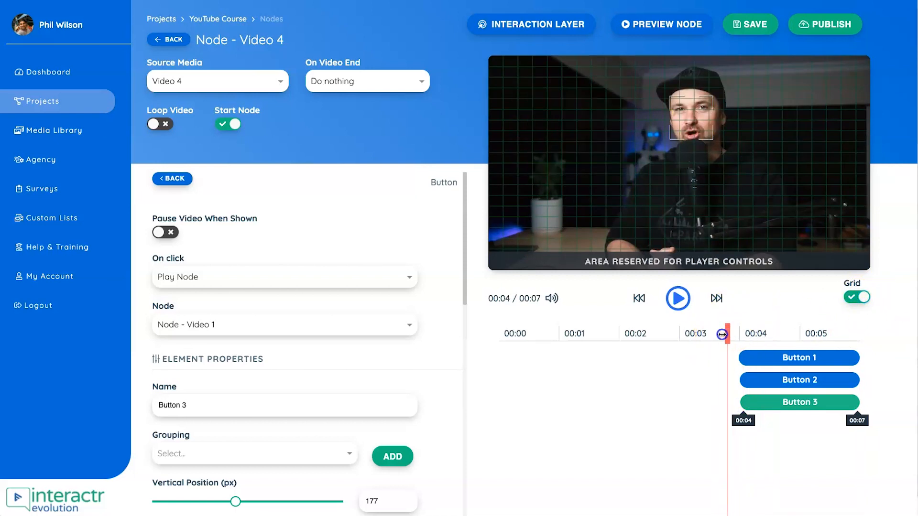
left_click(678, 298)
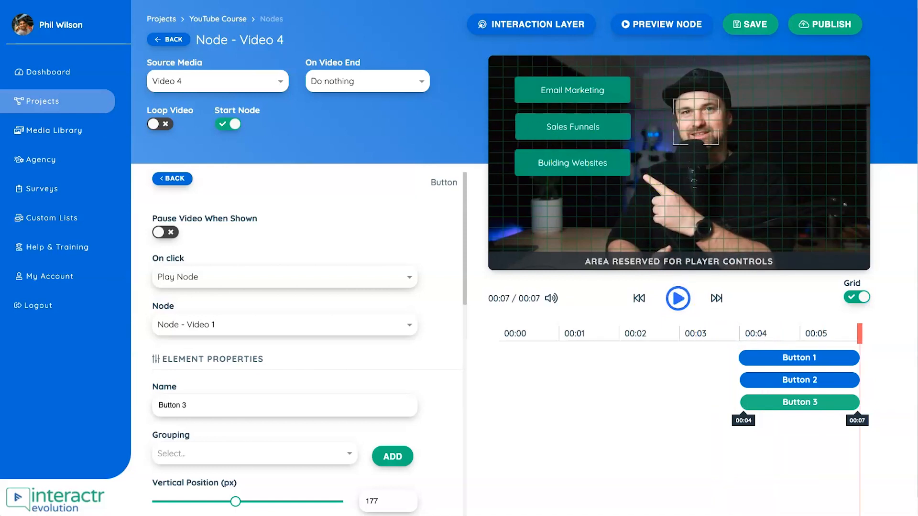
- Save and publish Node - Video 4, and level its node with Node - Video 2 on the project canvas
left_click(752, 25)
left_click(826, 24)
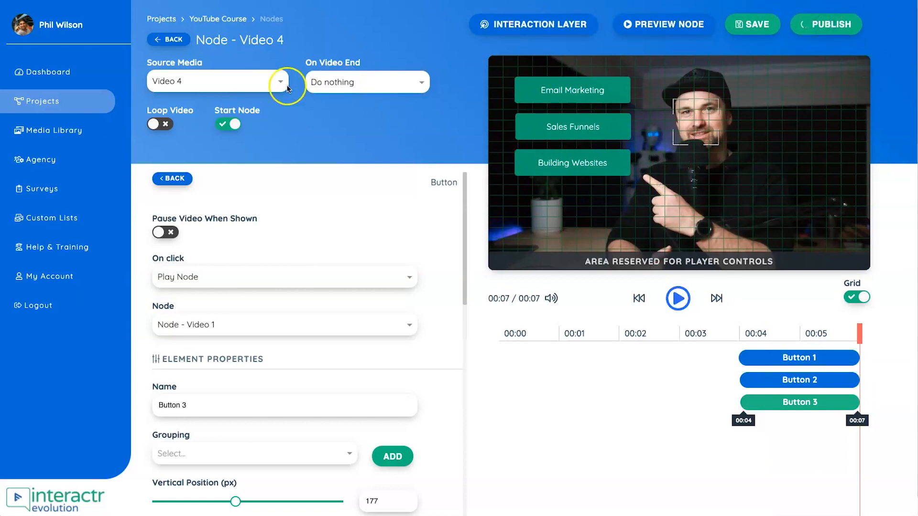
left_click(168, 39)
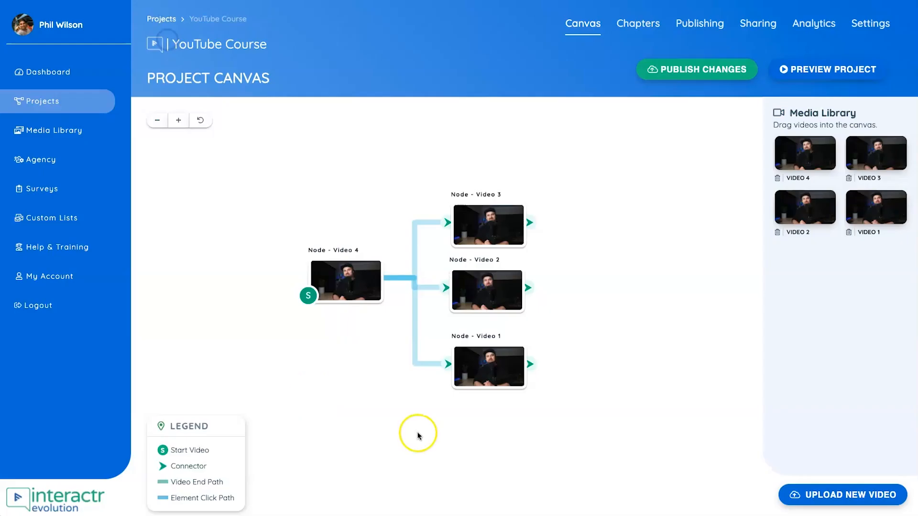
left_click_drag(365, 286, 366, 300)
left_click(411, 296)
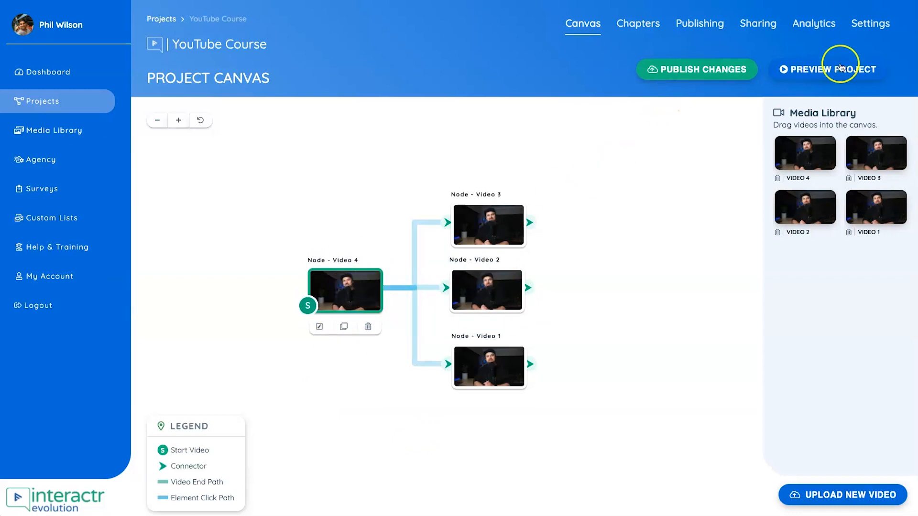
- Preview the whole project, follow the Email Marketing button to check which video it plays, and close the preview
left_click(834, 72)
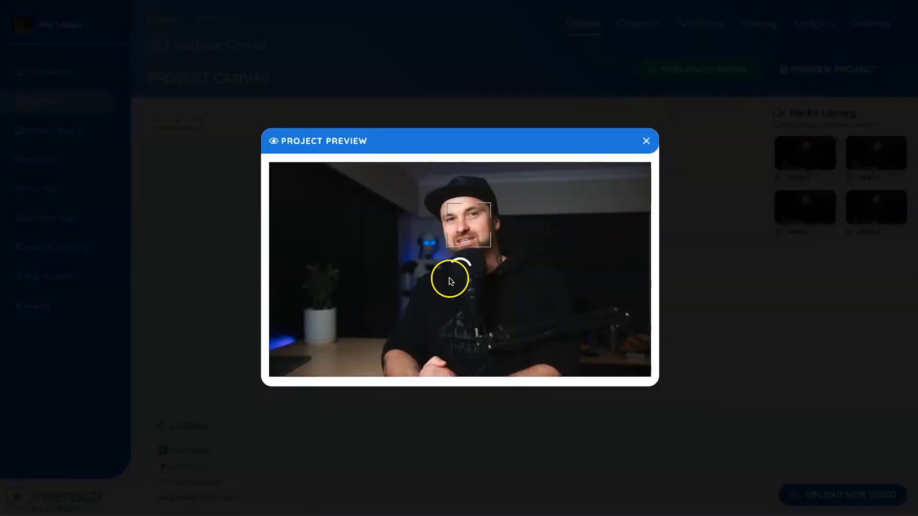
left_click(452, 279)
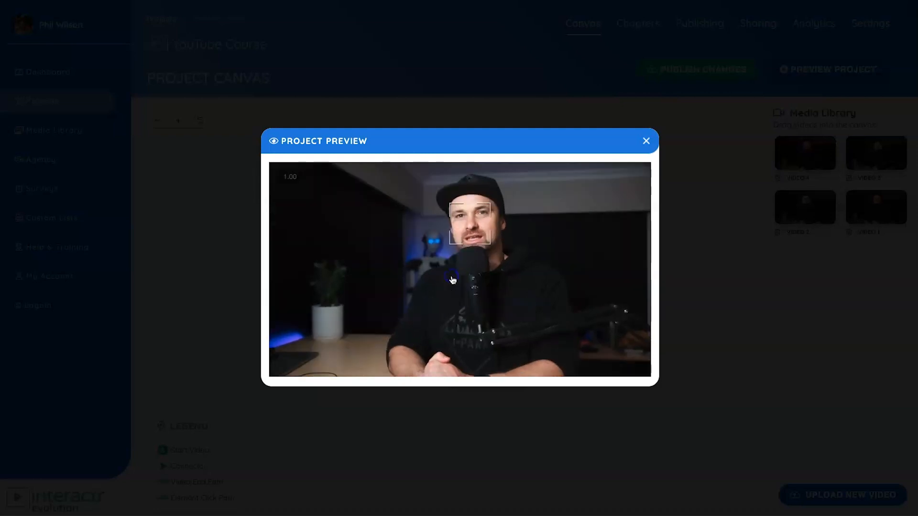
key("XF86AudioRaiseVolume")
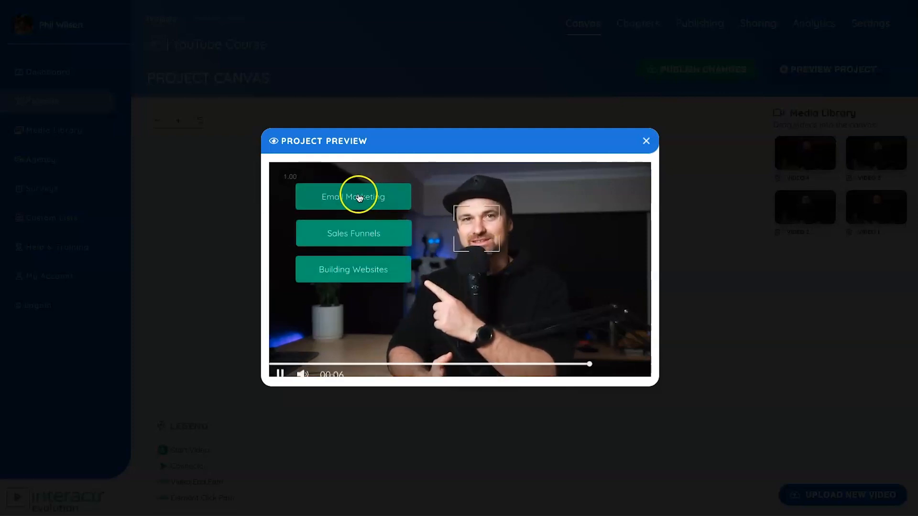
left_click(360, 198)
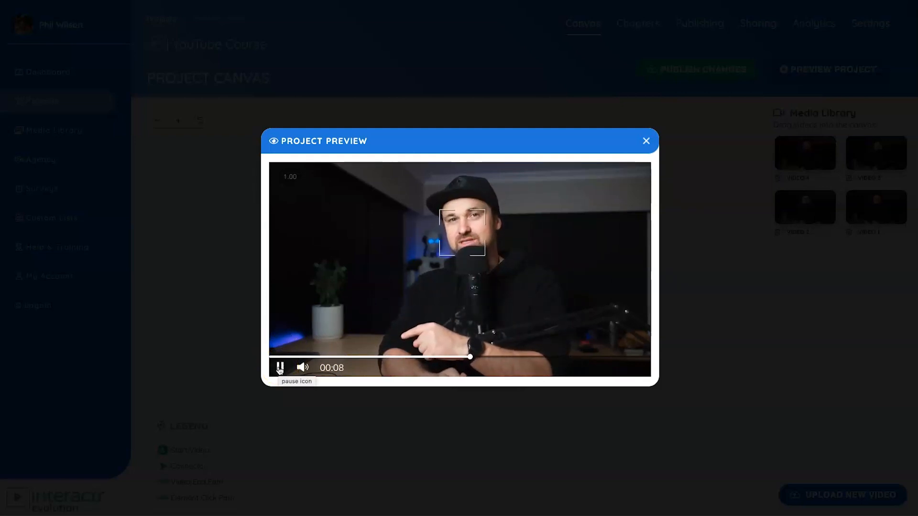
left_click(406, 352)
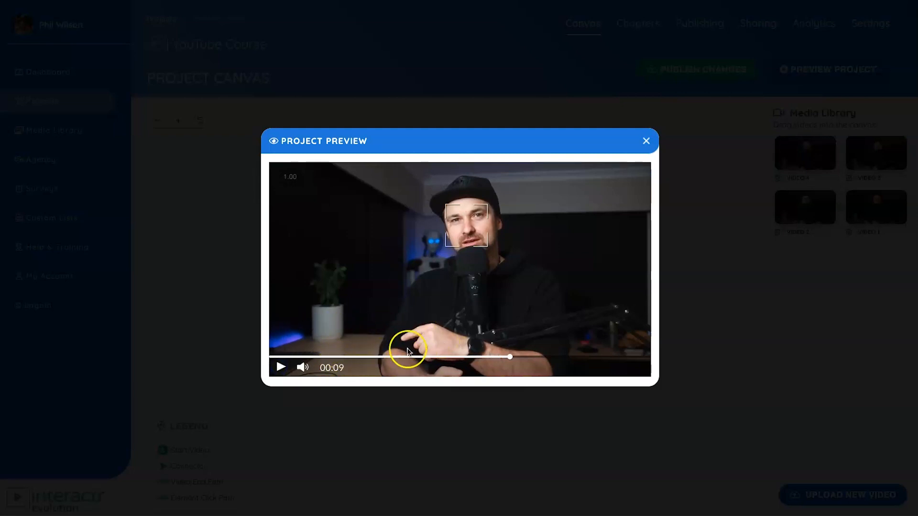
left_click(646, 141)
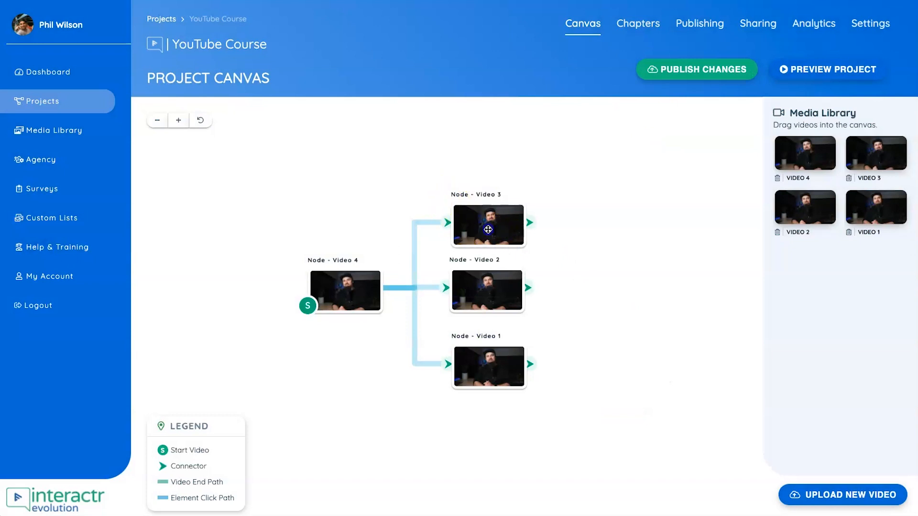
- Open Node - Video 3 and add a new, widened button named Button 1 with the text Download Cheatsheet
double_click(488, 229)
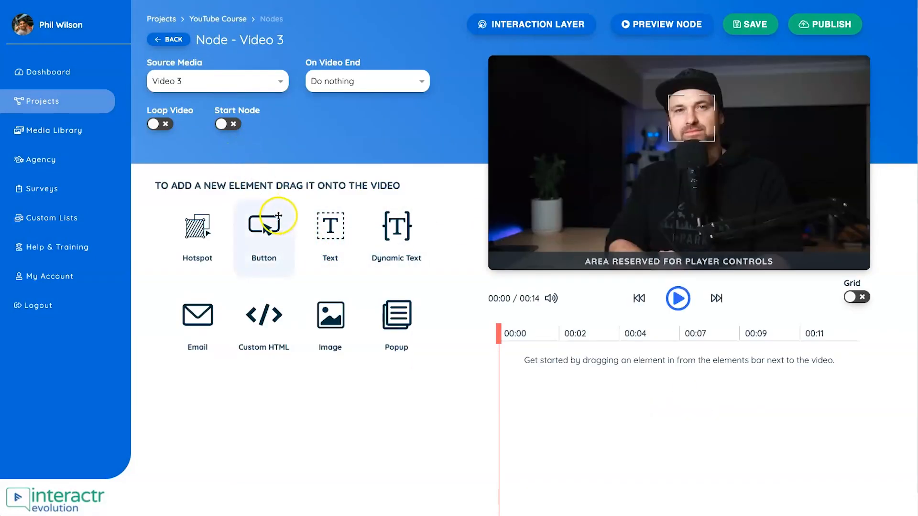
left_click_drag(271, 222, 560, 208)
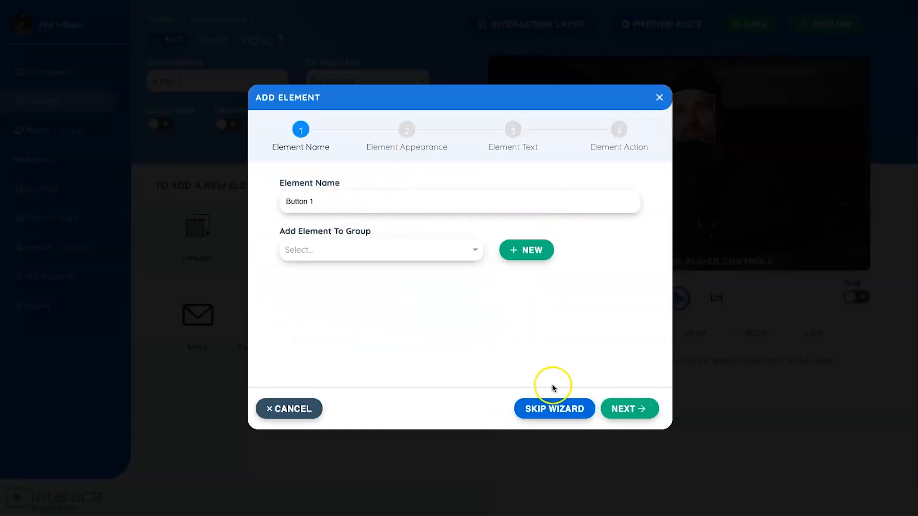
left_click(641, 409)
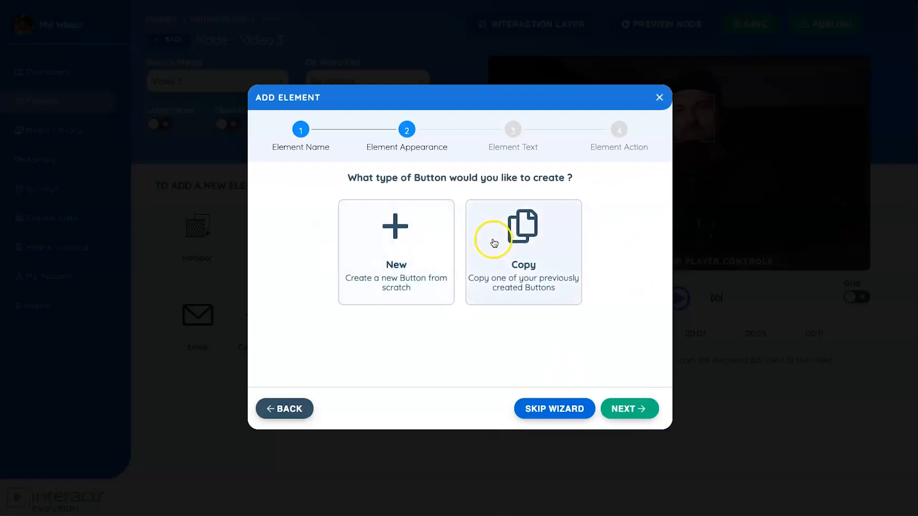
left_click(408, 251)
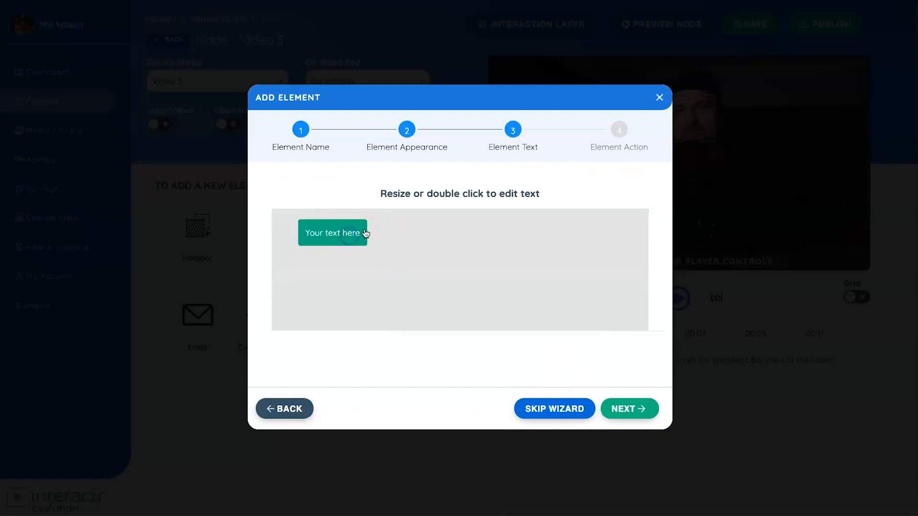
left_click_drag(366, 233, 412, 230)
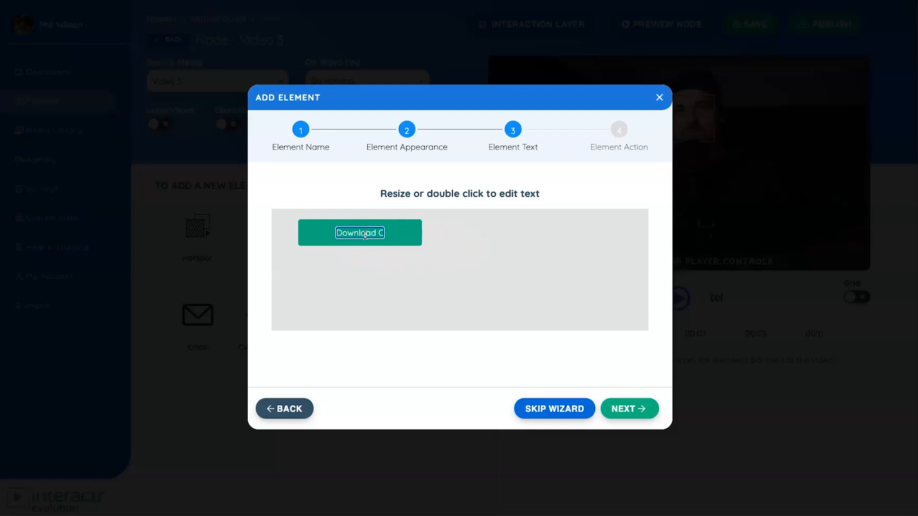
left_click(640, 408)
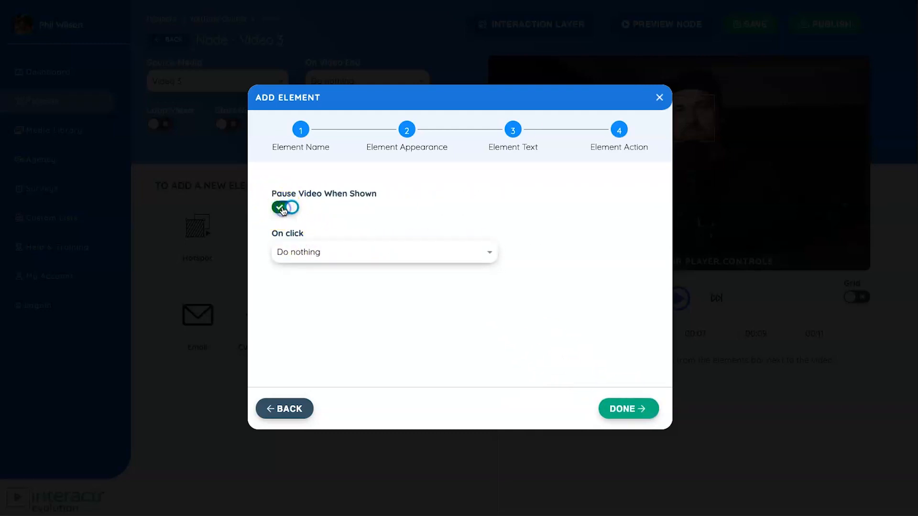
left_click(304, 252)
left_click(320, 317)
left_click(326, 298)
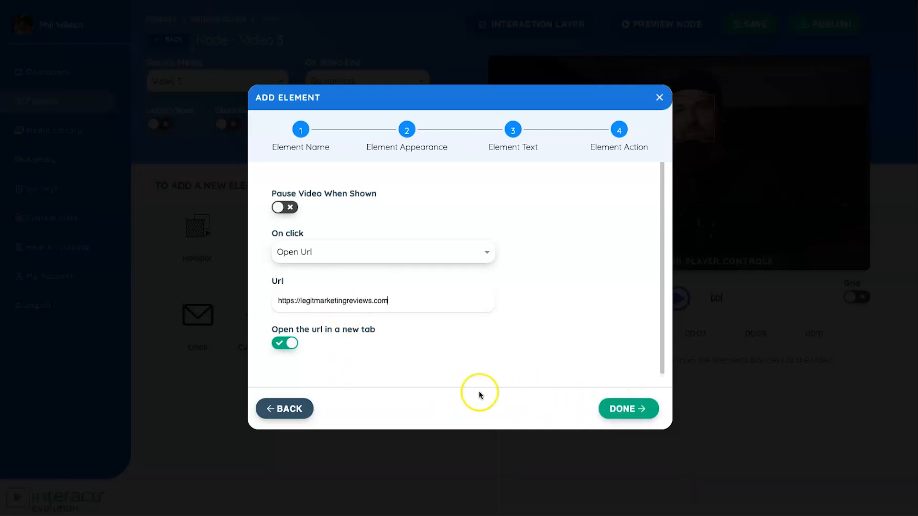
left_click(629, 408)
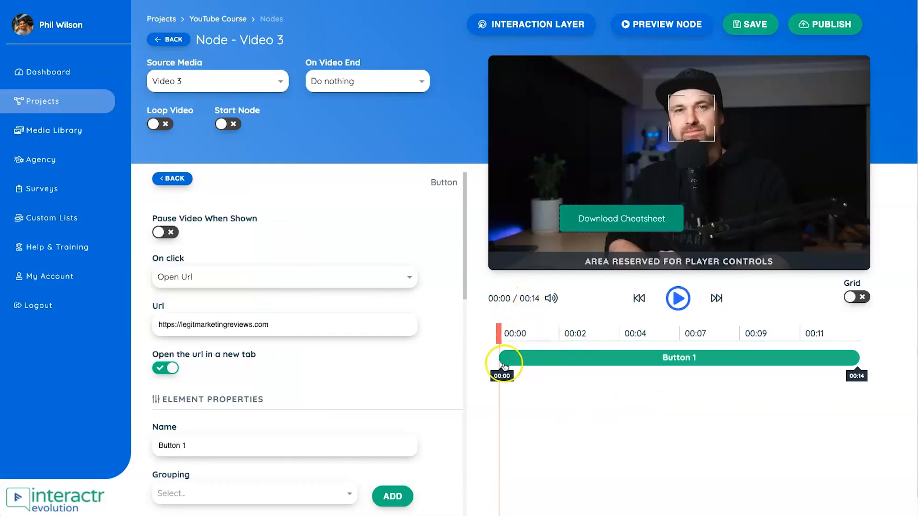
- Set the Download Cheatsheet button to start at 00:04 on the timeline, using playback to find the right moment
left_click_drag(497, 368, 659, 358)
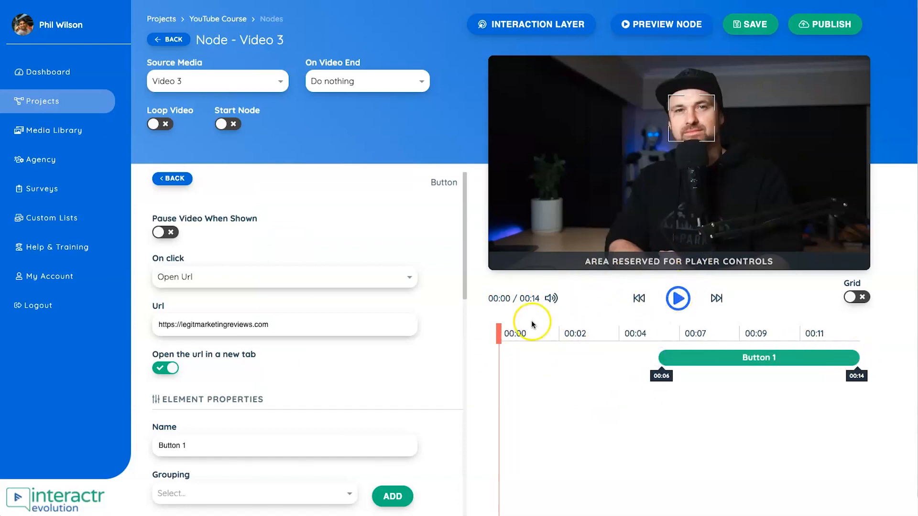
left_click_drag(505, 334, 598, 330)
left_click(677, 298)
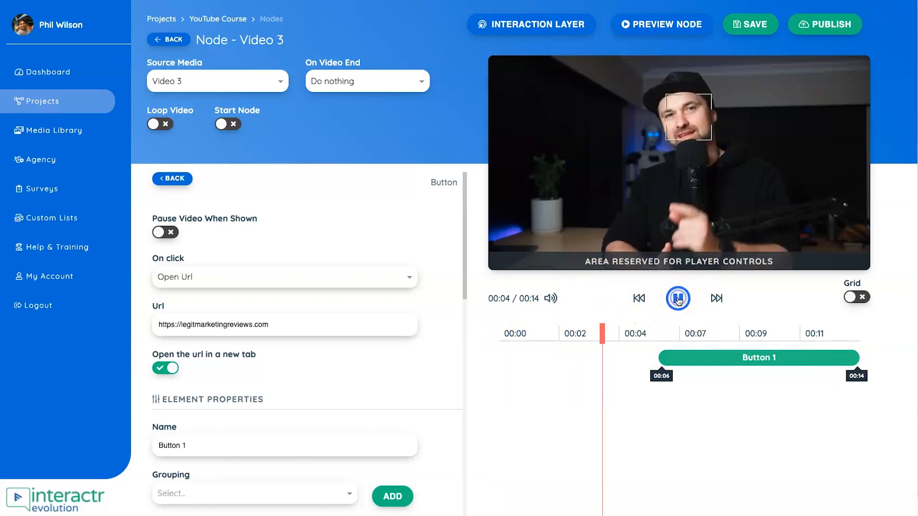
left_click(678, 299)
left_click_drag(659, 356, 622, 360)
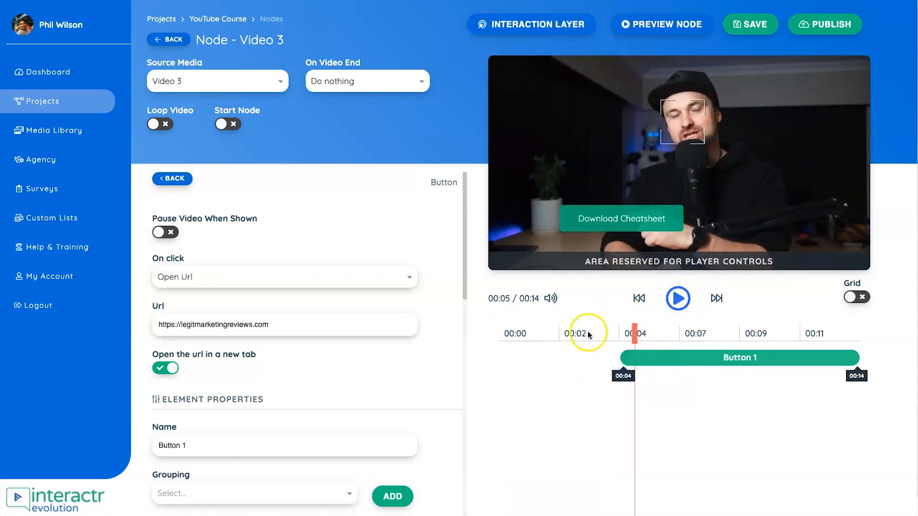
- Play the video through the button's start and move the Download Cheatsheet button to where the presenter's finger points
left_click_drag(625, 332, 573, 333)
left_click(678, 299)
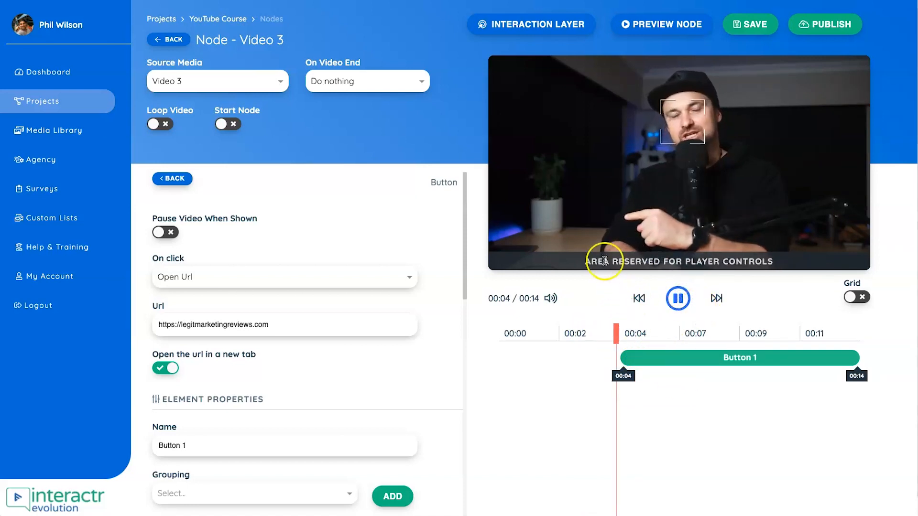
left_click(677, 298)
left_click_drag(624, 222, 560, 230)
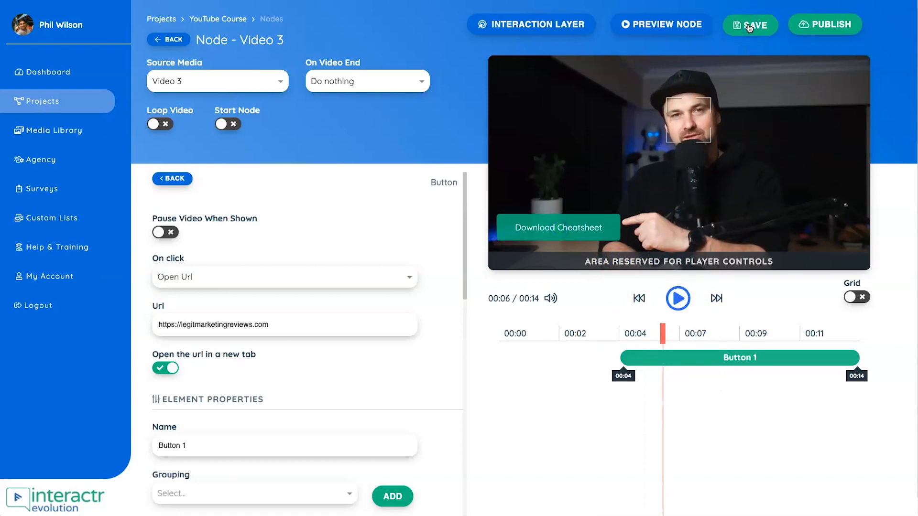
- Preview the Video 3 node, test the Download Cheatsheet button during playback, and close the preview
left_click(678, 25)
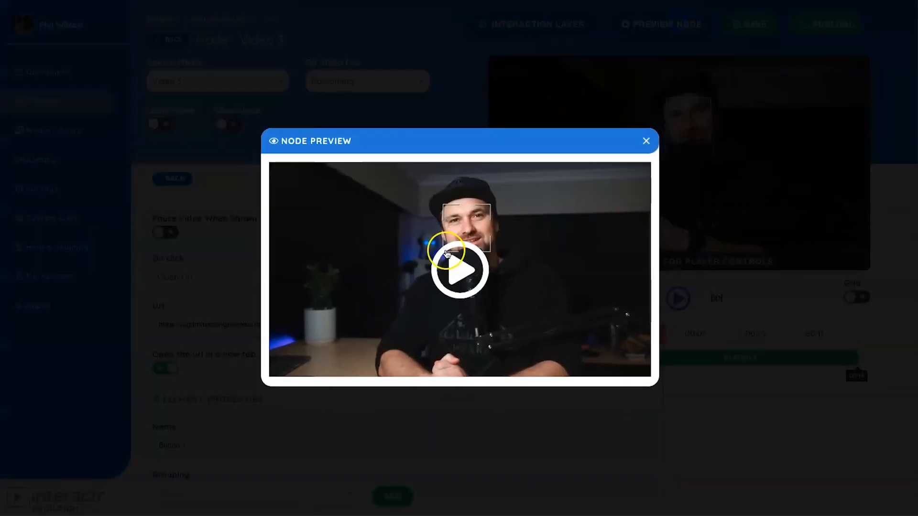
left_click(478, 279)
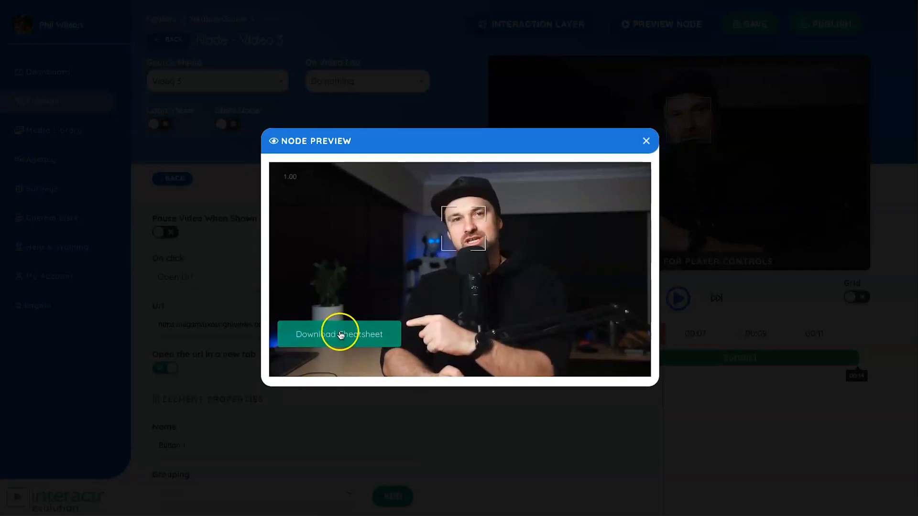
left_click(340, 333)
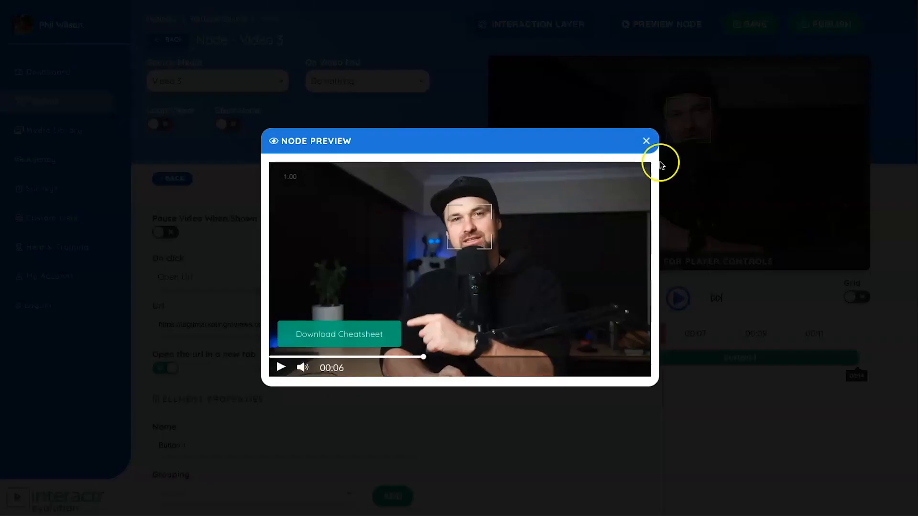
left_click(646, 141)
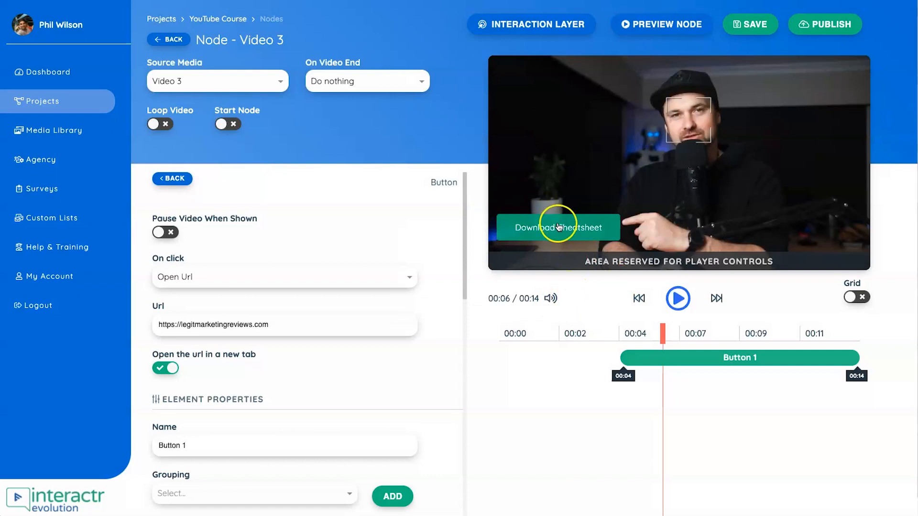
- Leave the Video 3 node and open Node - Video 2 from the project canvas
left_click(167, 176)
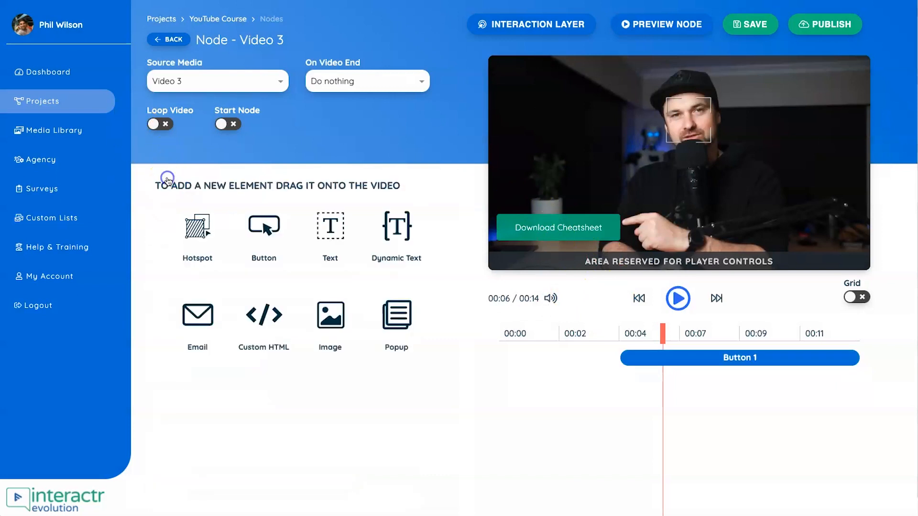
left_click(168, 39)
double_click(479, 298)
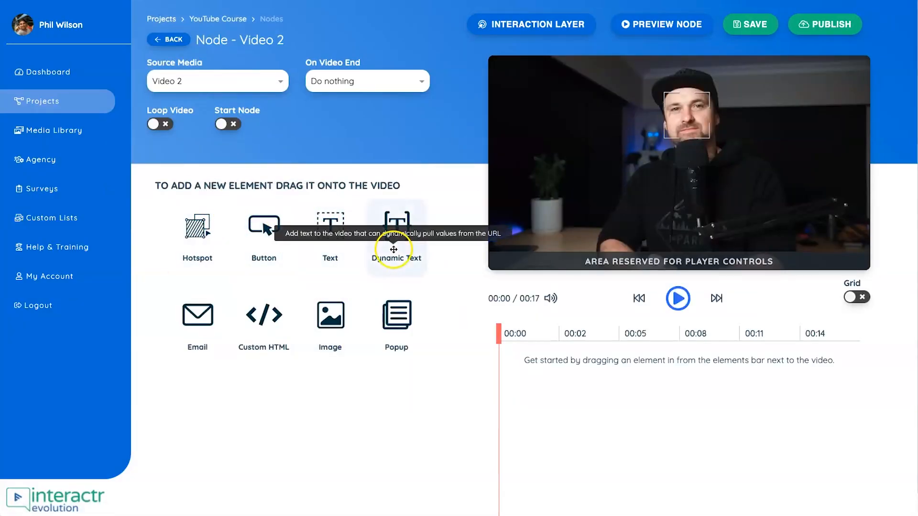
left_click_drag(342, 235, 667, 245)
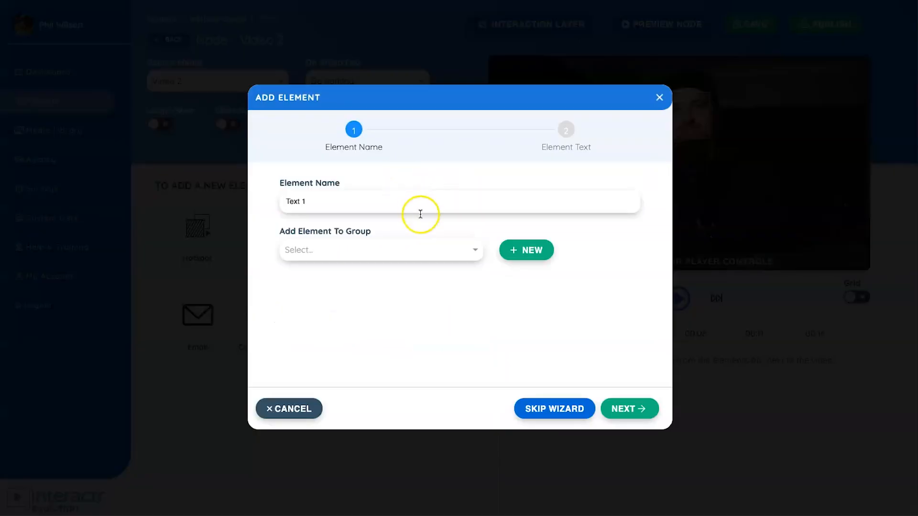
left_click(636, 407)
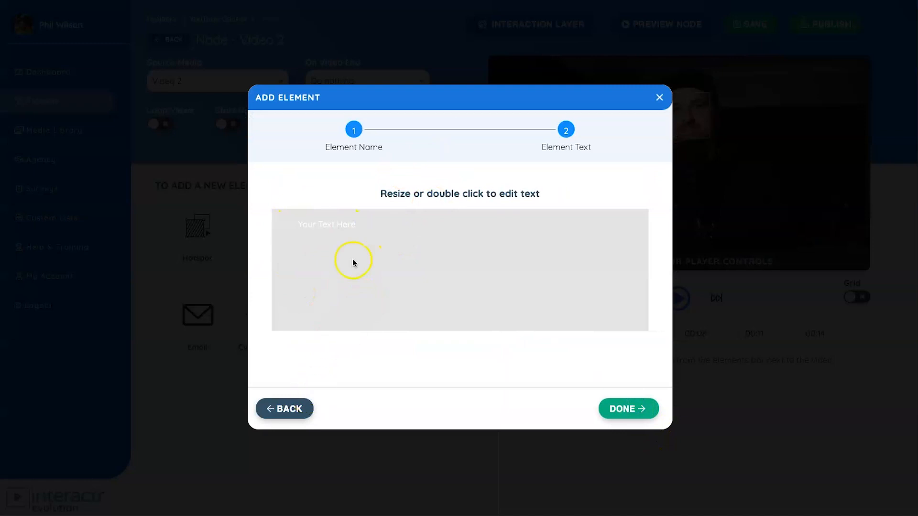
left_click(658, 100)
left_click(426, 320)
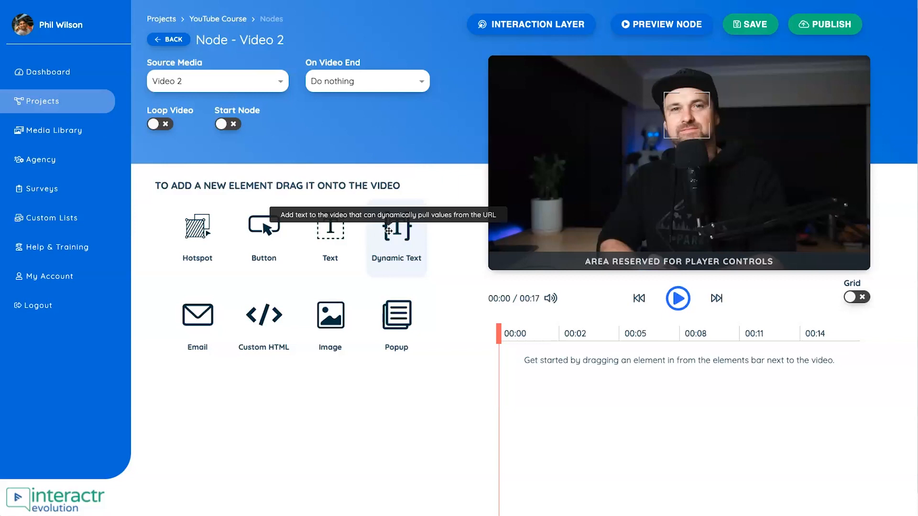
- Add a dynamic text element named Text 1 to the video, reading "Hey {parameter}, glad you are here"
left_click_drag(389, 233, 622, 219)
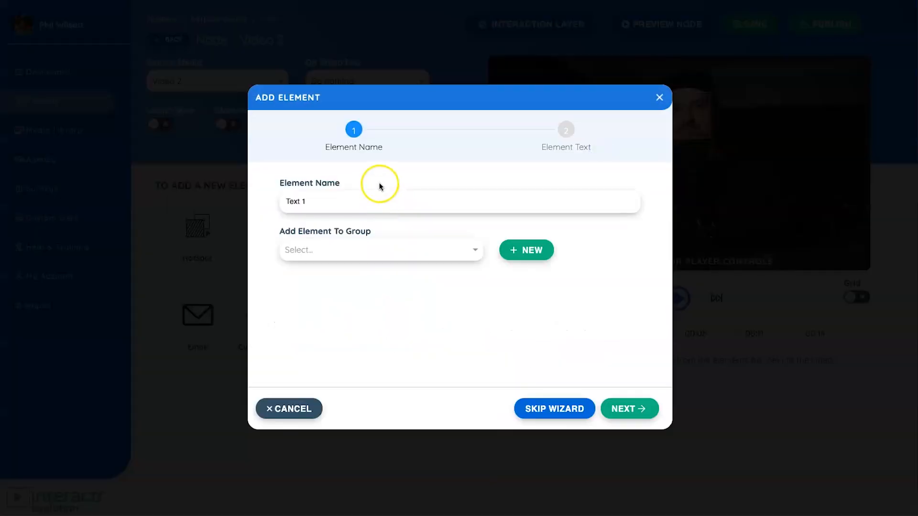
left_click(629, 409)
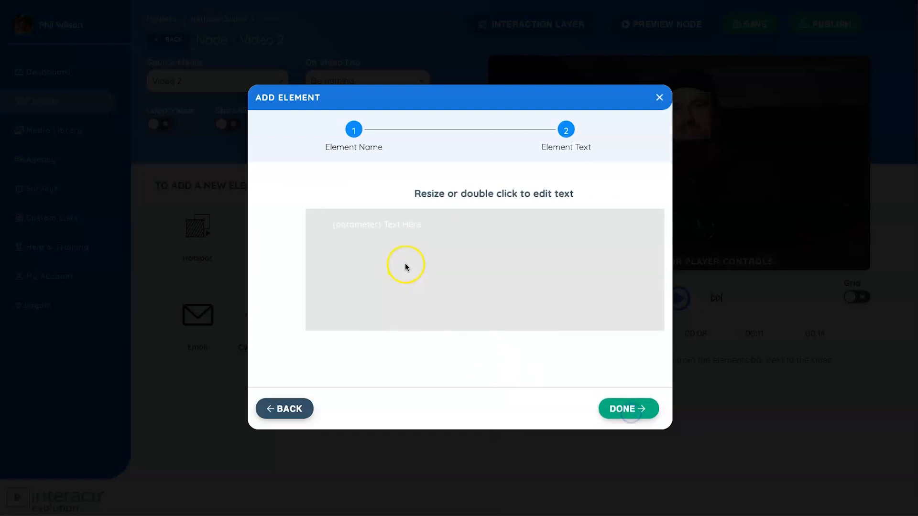
double_click(393, 226)
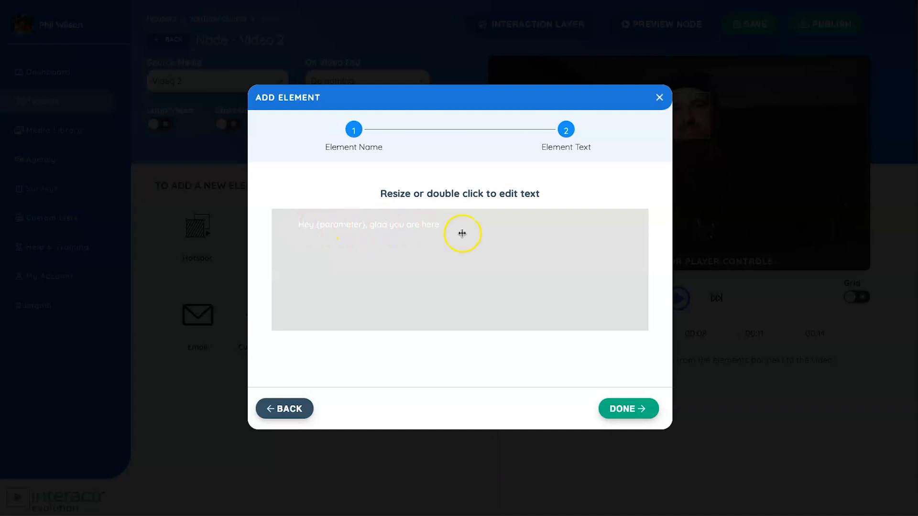
left_click(637, 409)
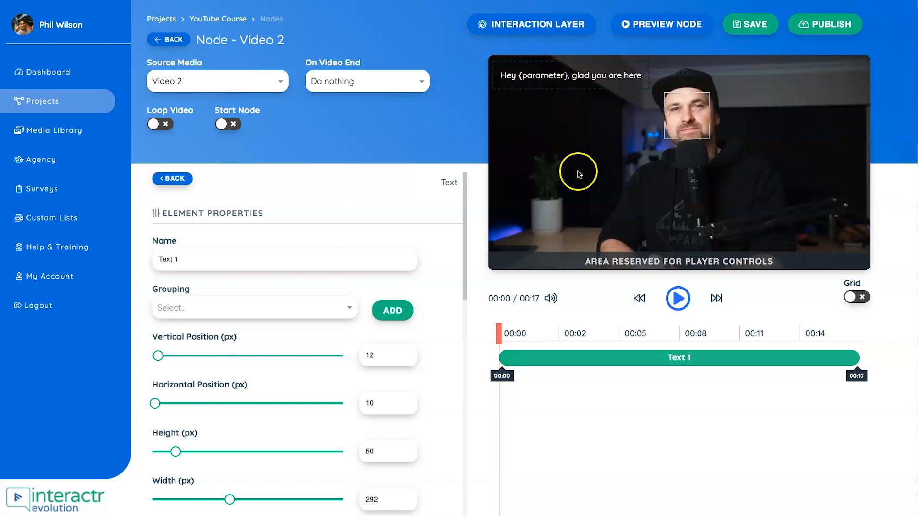
- Delete the dynamic text element Text 1 from the Video 2 node
left_click(575, 74)
left_click(638, 363)
left_click(411, 318)
- Add a new email form named Form 1 and place it in the video's lower right corner, above the player controls
left_click_drag(197, 314, 651, 158)
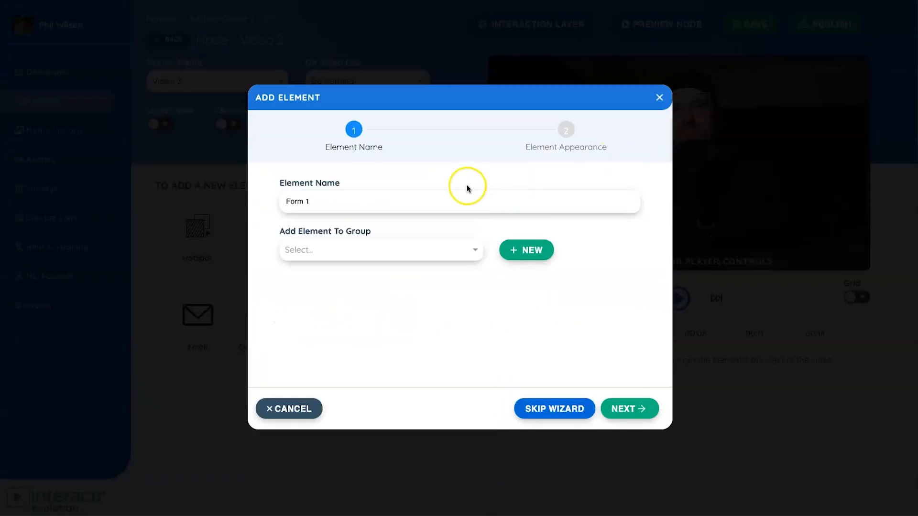
left_click(618, 407)
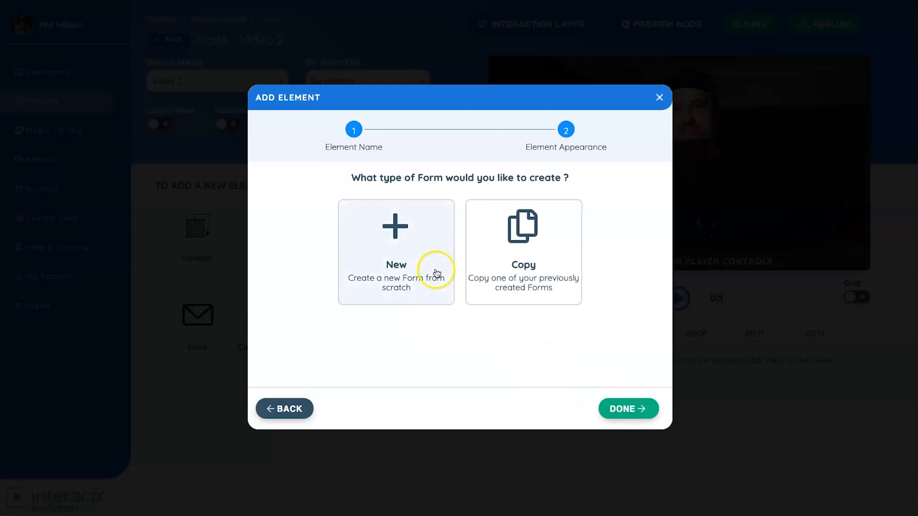
left_click(435, 268)
left_click_drag(701, 162, 747, 229)
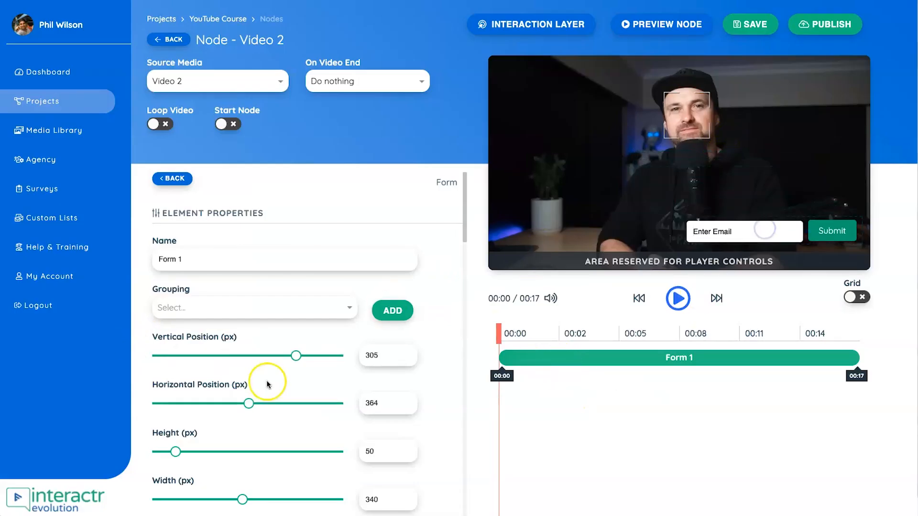
- Open the form's autoresponder integration settings and review the available integrations from Youzign down to Get Response
scroll(266, 384, "down", 10)
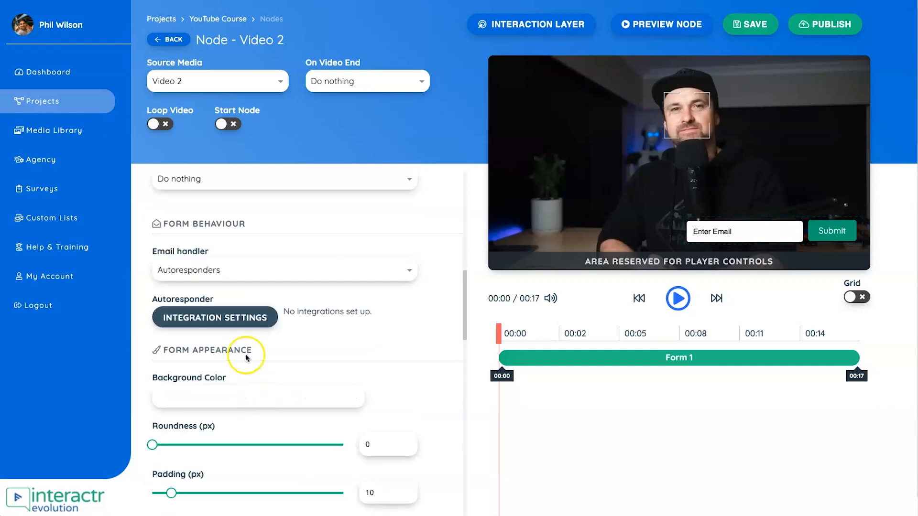
left_click(229, 318)
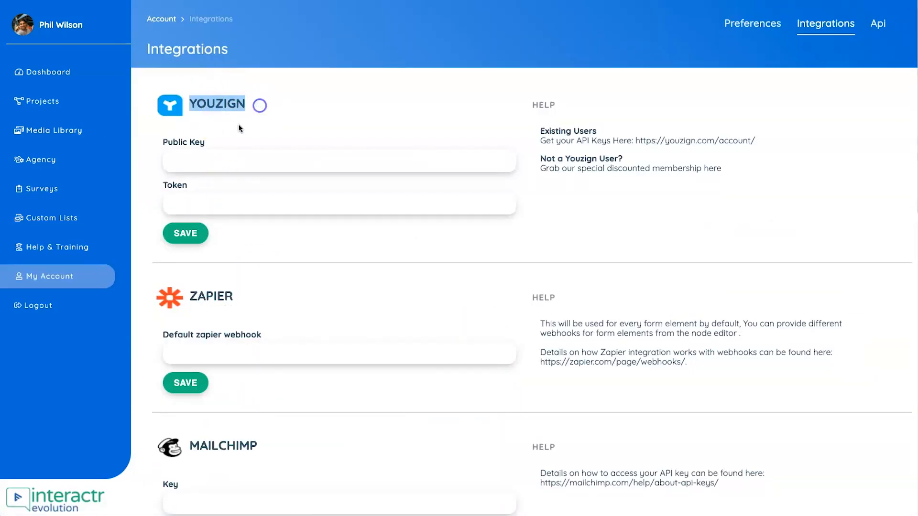
scroll(217, 304, "down", 1)
left_click_drag(190, 268, 274, 243)
scroll(246, 272, "down", 4)
left_click_drag(197, 396, 286, 383)
scroll(286, 384, "down", 3)
mouse_move(197, 352)
left_mouse_down()
mouse_move(231, 355)
mouse_move(206, 337)
left_mouse_up()
scroll(231, 355, "down", 5)
scroll(201, 335, "down", 3)
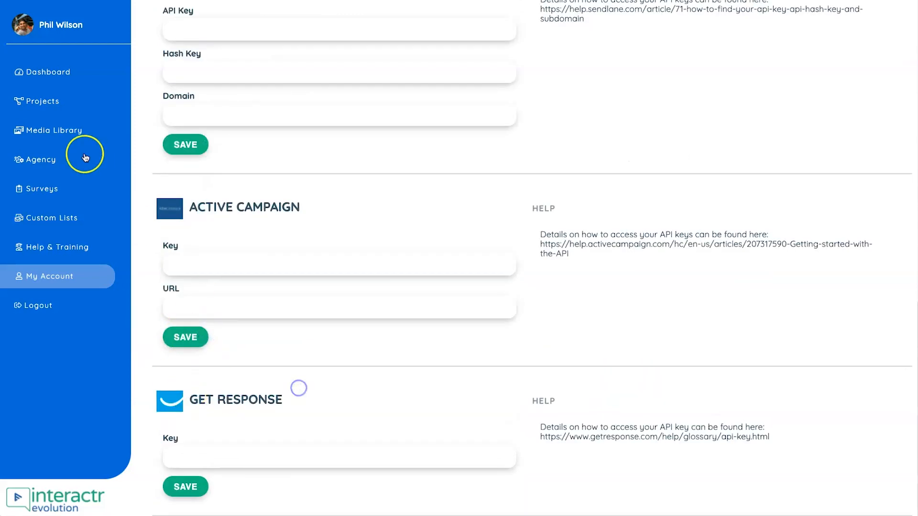
- Return to the YouTube Course project and reopen Node - Video 2
left_click(61, 102)
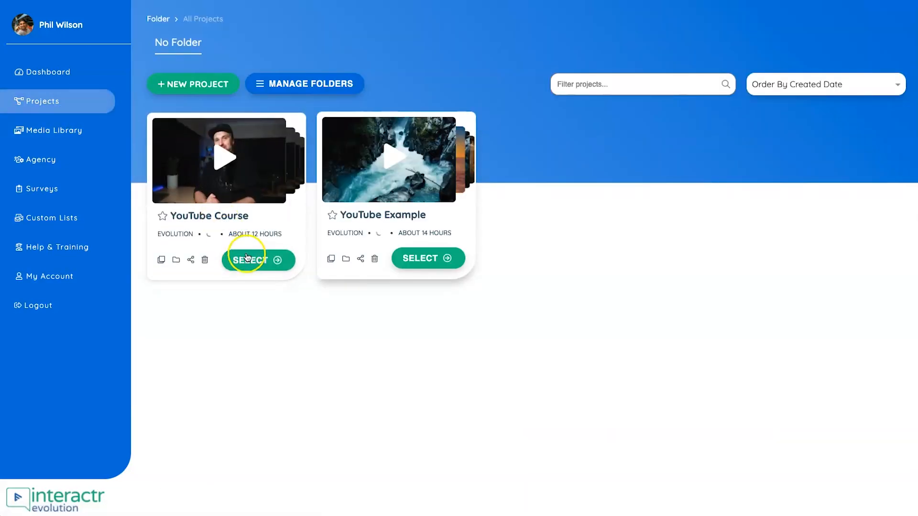
left_click(245, 258)
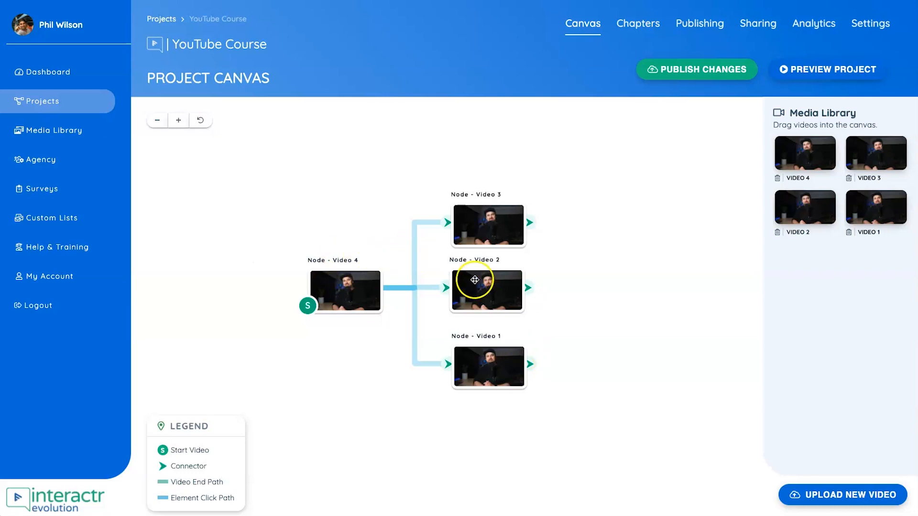
double_click(477, 287)
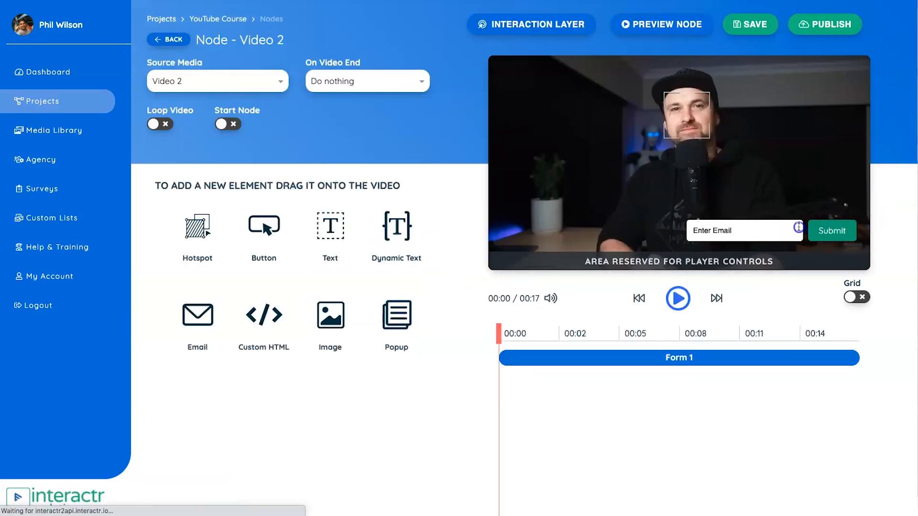
- Delete the email form Form 1 from the video and return to the list of available elements
left_click(798, 227)
scroll(213, 295, "down", 5)
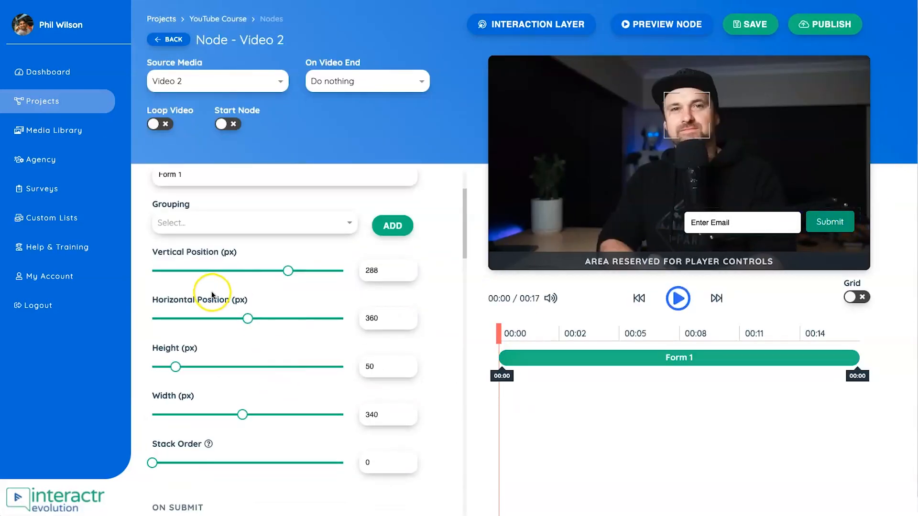
scroll(213, 295, "up", 8)
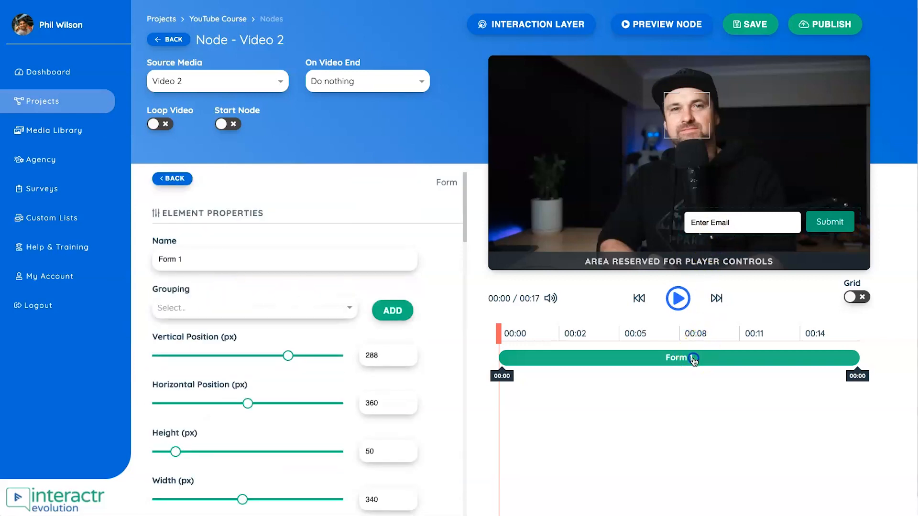
key("Delete")
left_click(396, 315)
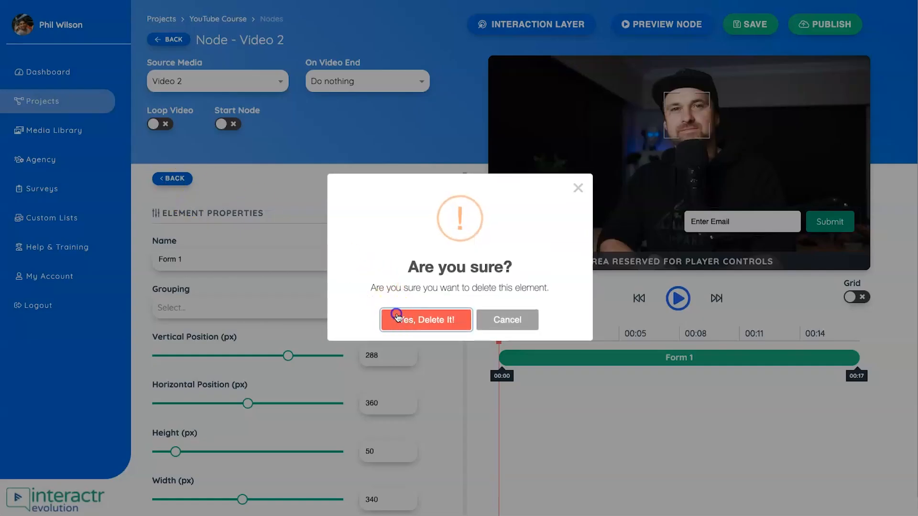
left_click(180, 185)
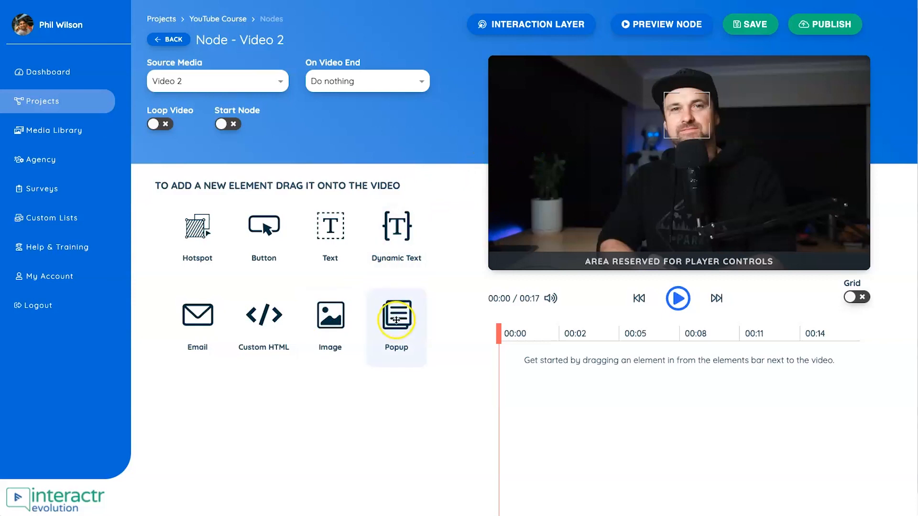
- Add a popup named Popup 1 to the video, using the Emal Template from the popup templates
left_click_drag(404, 328, 562, 223)
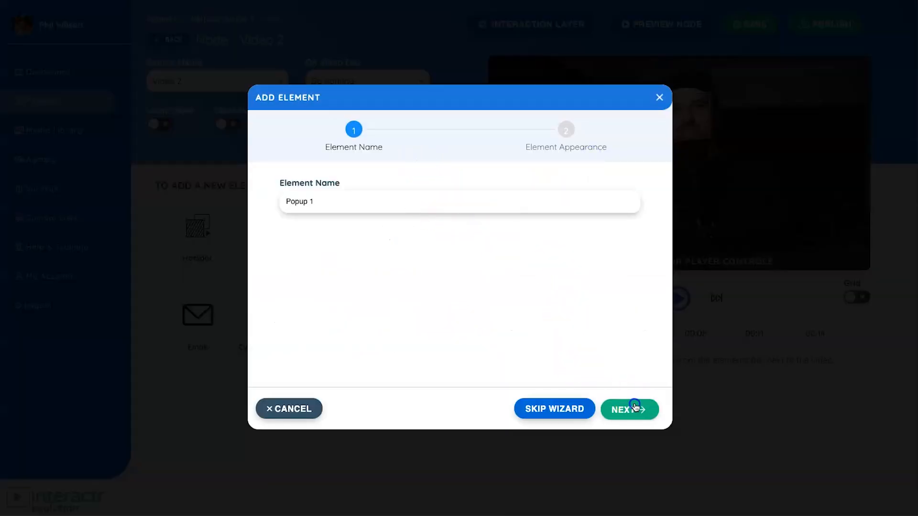
left_click(635, 408)
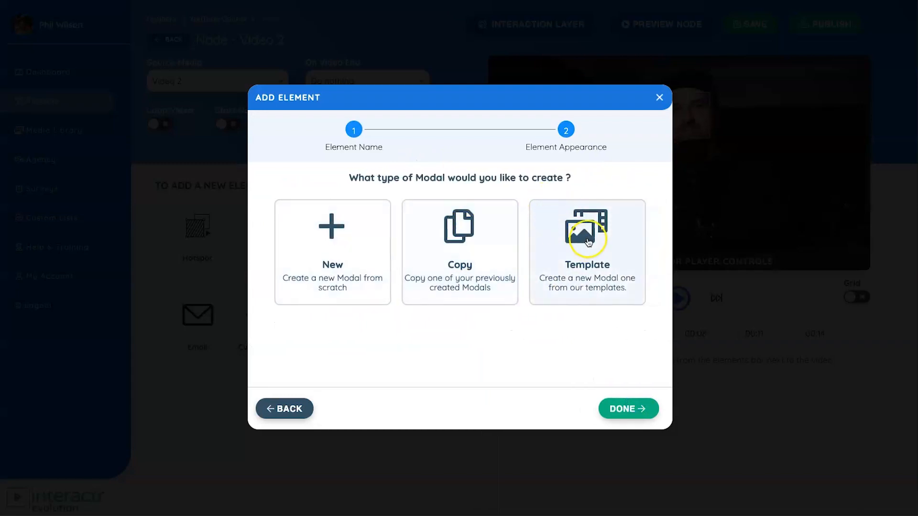
left_click(588, 241)
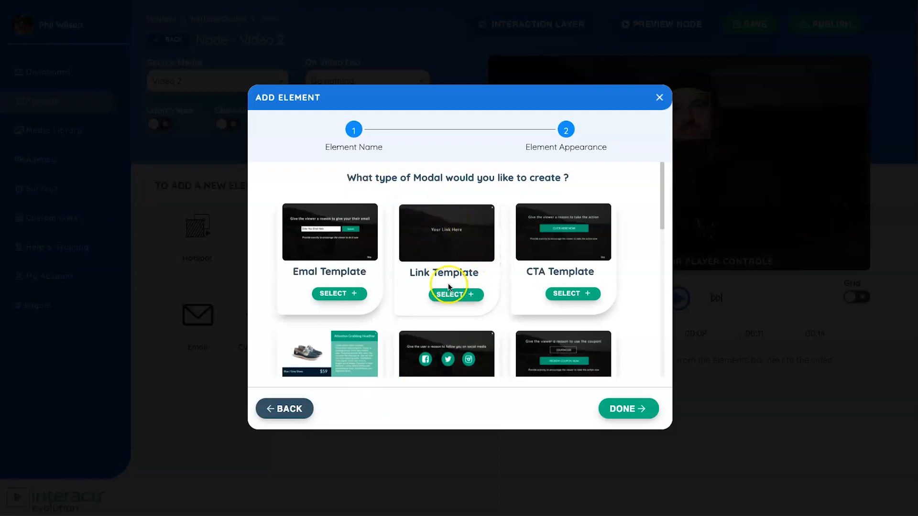
scroll(452, 287, "down", 1)
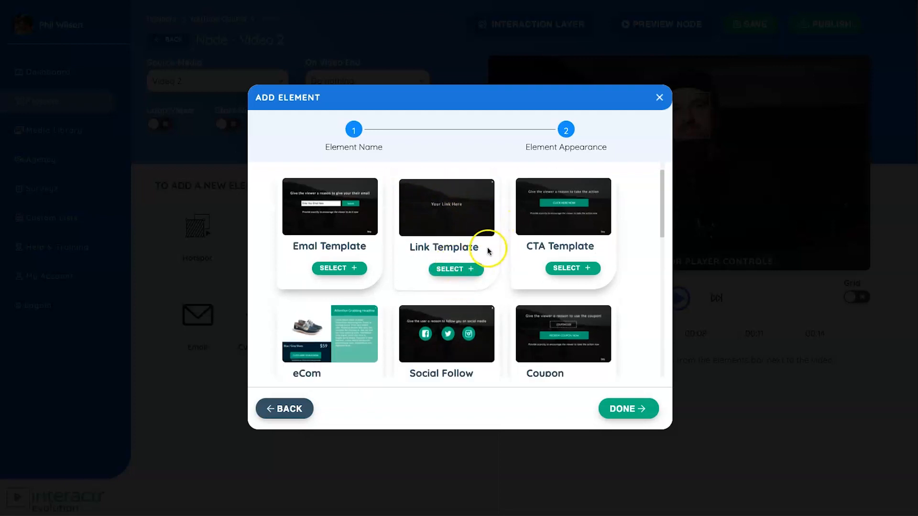
scroll(485, 246, "down", 6)
scroll(378, 226, "down", 3)
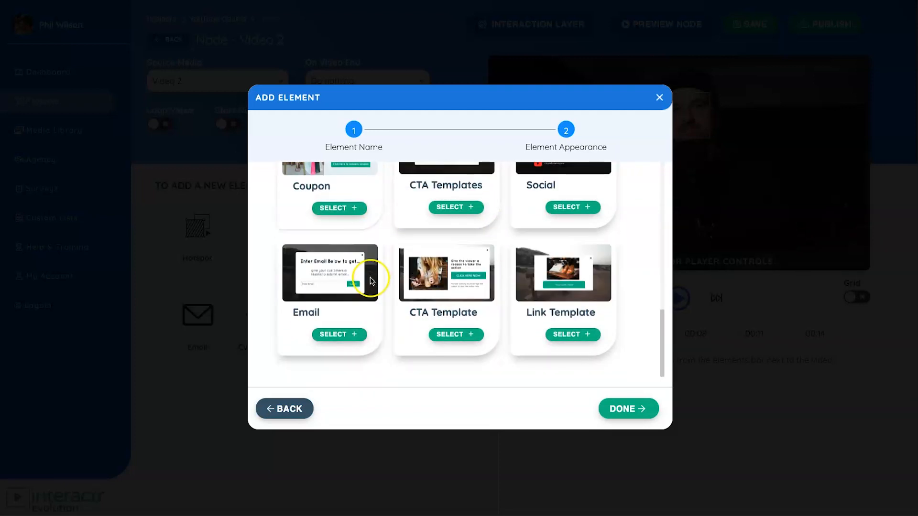
scroll(490, 257, "up", 10)
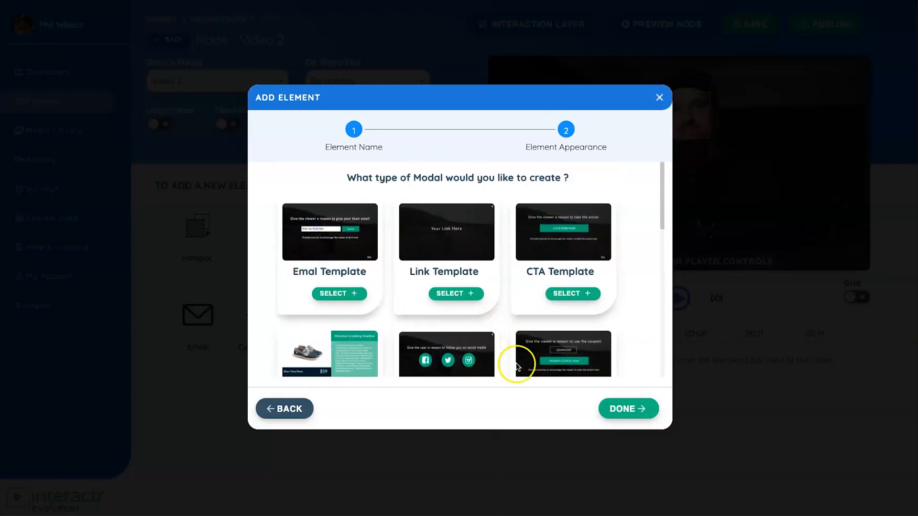
left_click(352, 298)
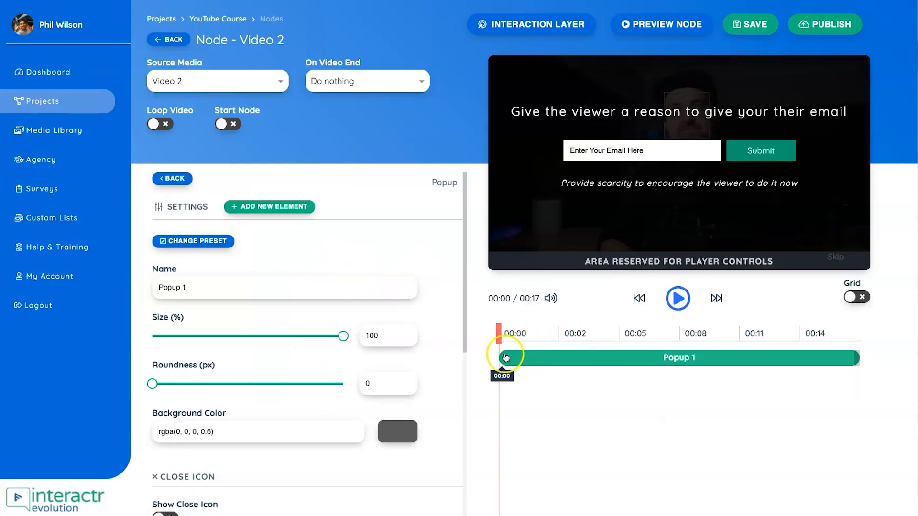
- Set Popup 1 to start at 00:05 on the timeline and play the video through its appearance
left_click_drag(501, 356, 583, 357)
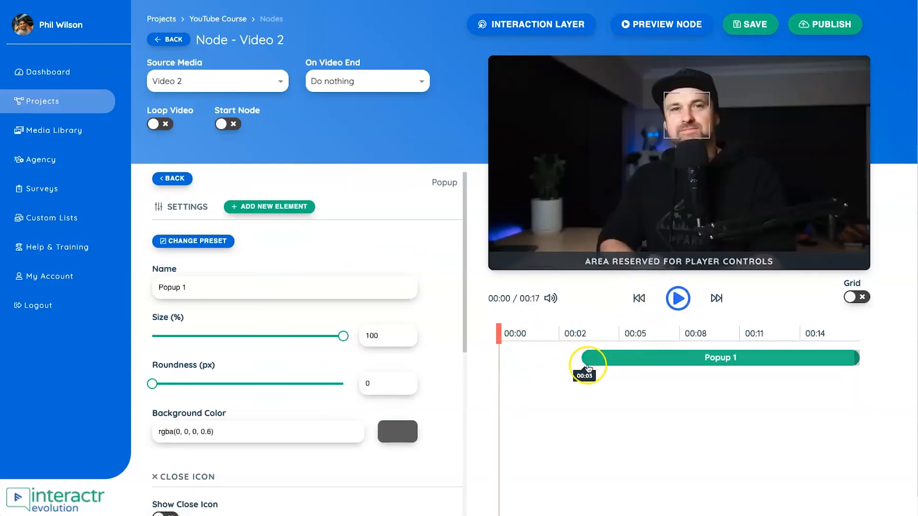
left_click_drag(588, 357, 616, 356)
left_click(675, 298)
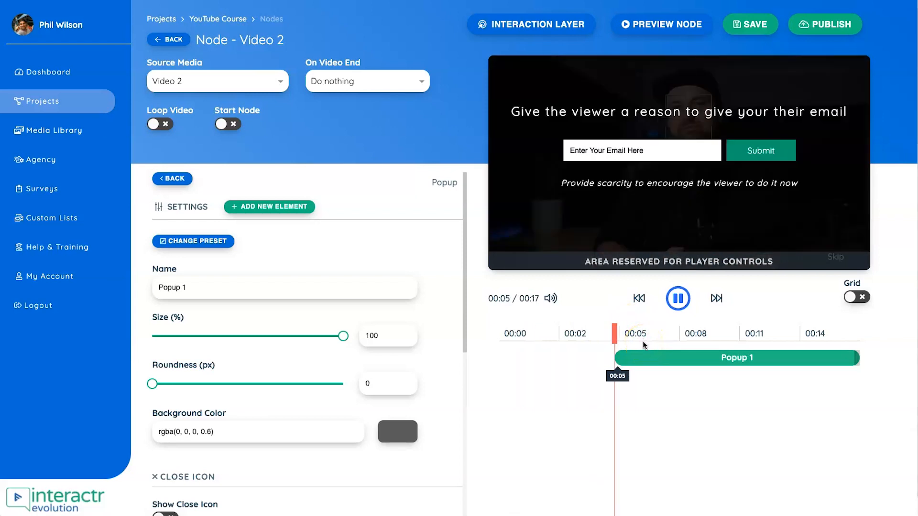
- Pause the video, delete Popup 1 from Node - Video 2 and return to the project canvas
left_click(678, 298)
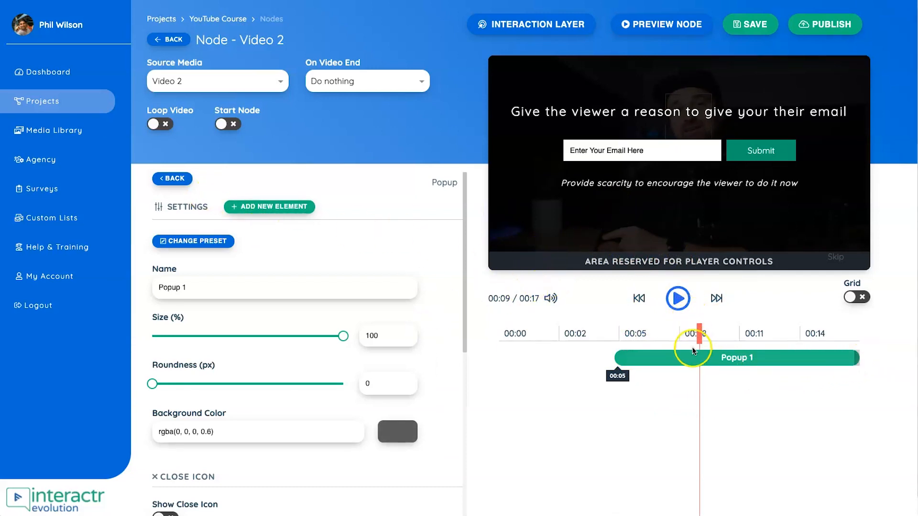
key("Delete")
left_click(424, 322)
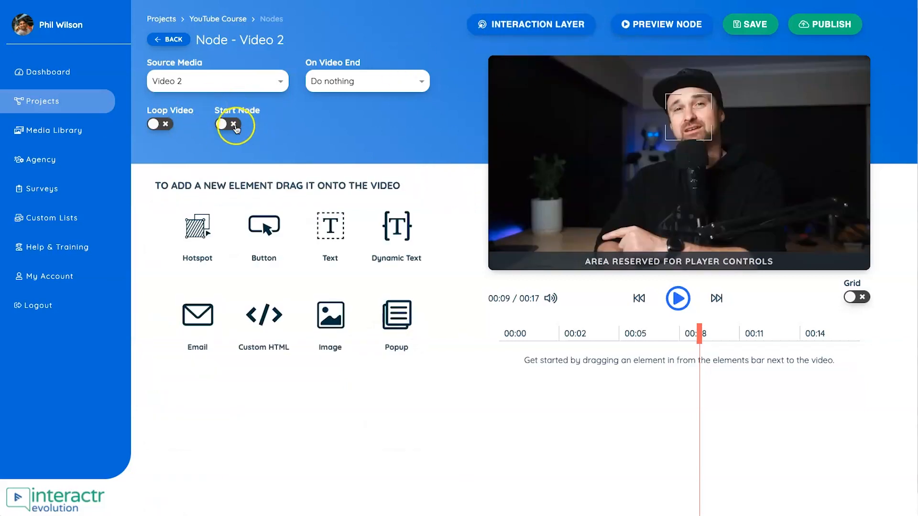
left_click(168, 39)
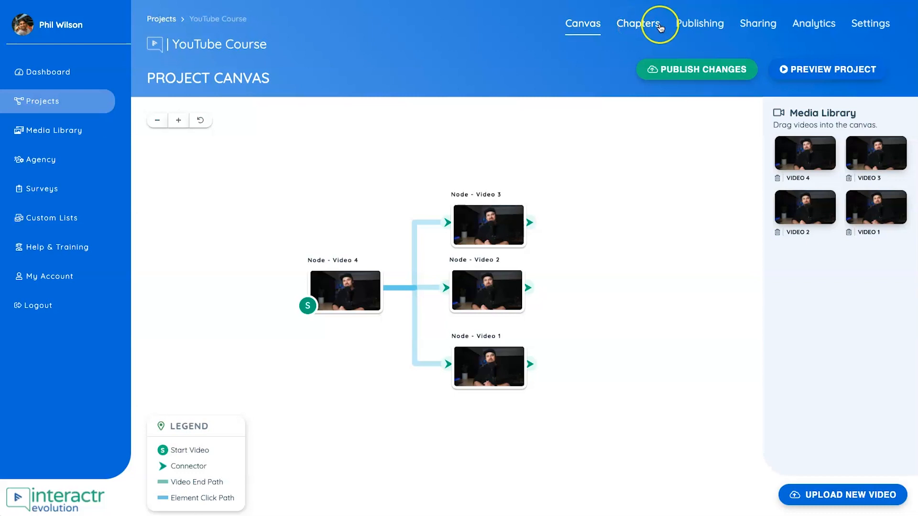
- Enable all four video nodes as chapters in the project's chapter settings
left_click(638, 28)
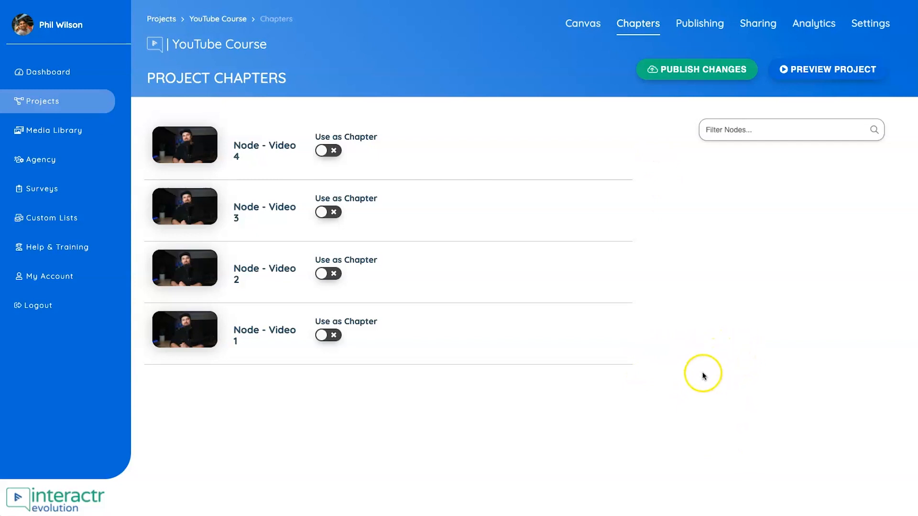
left_click(323, 336)
left_click(326, 274)
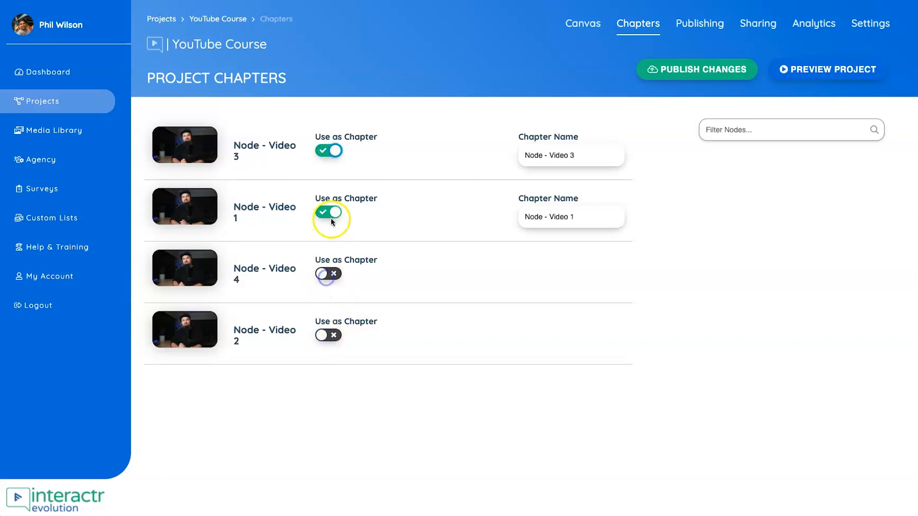
left_click(327, 274)
left_click(324, 335)
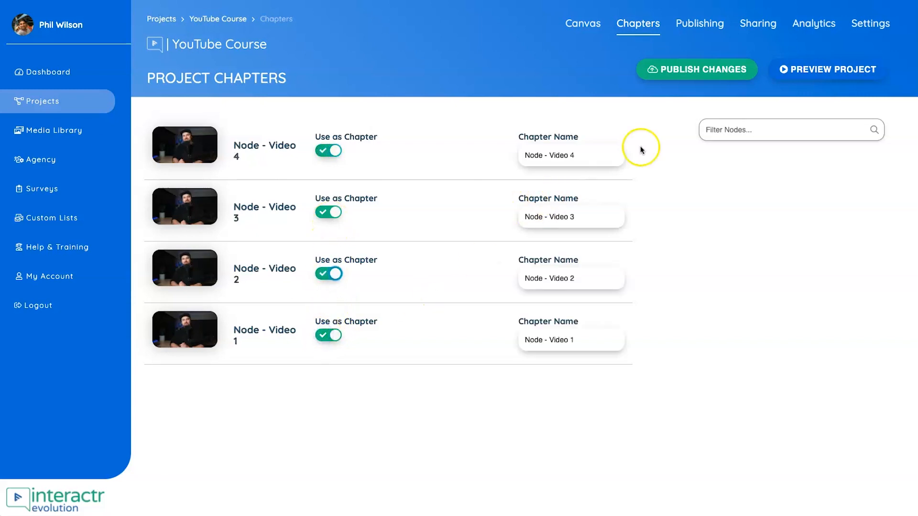
- Name the chapters Intro for Video 4, Email Marketing for Video 3, Sales Funnels for Video 2 and Building Websites for Video 1
left_click(570, 149)
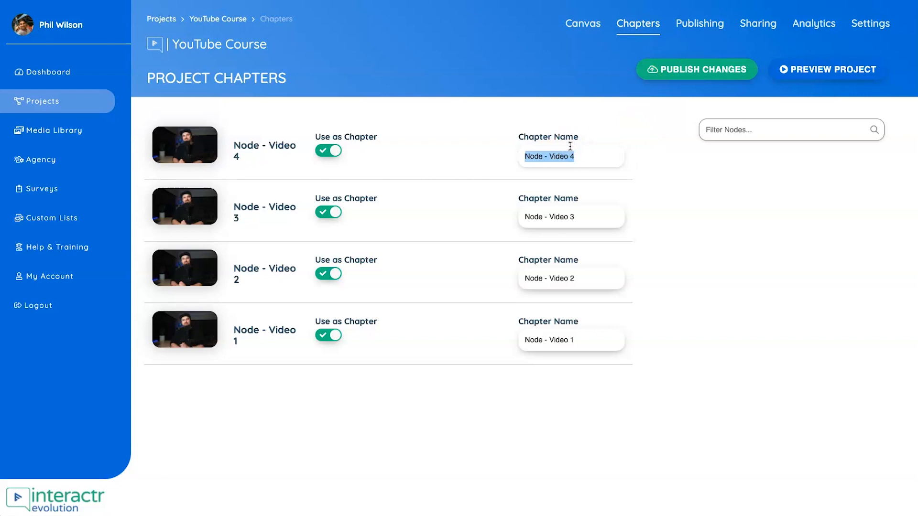
type("Intro")
key("Tab")
key("Tab")
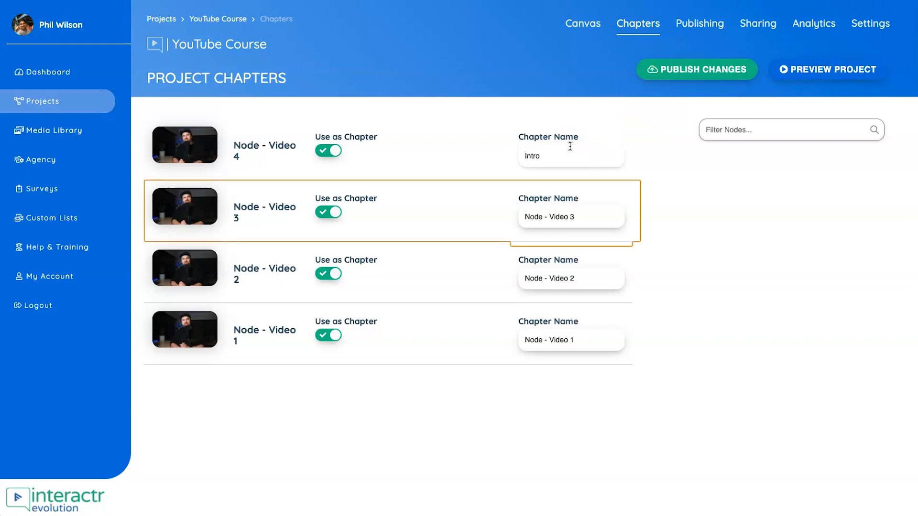
left_click(564, 231)
left_click(567, 217)
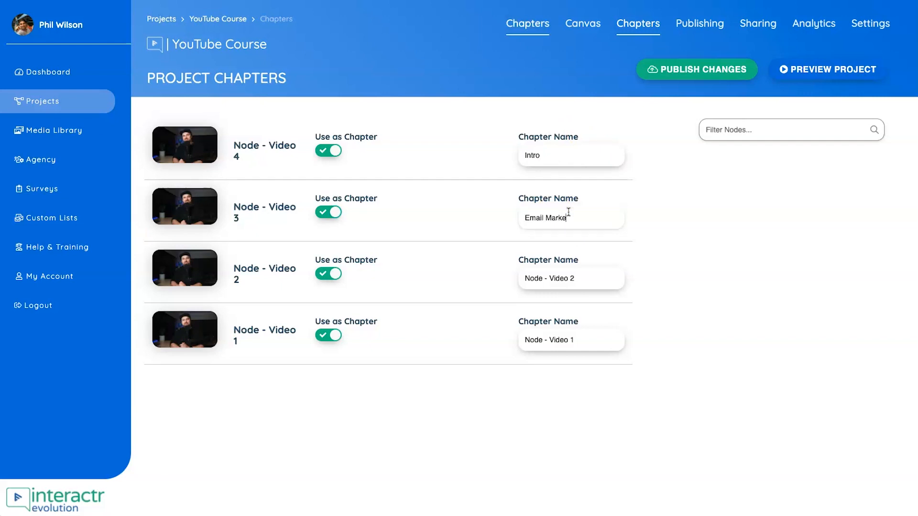
triple_click(584, 281)
type("Sales Funnels")
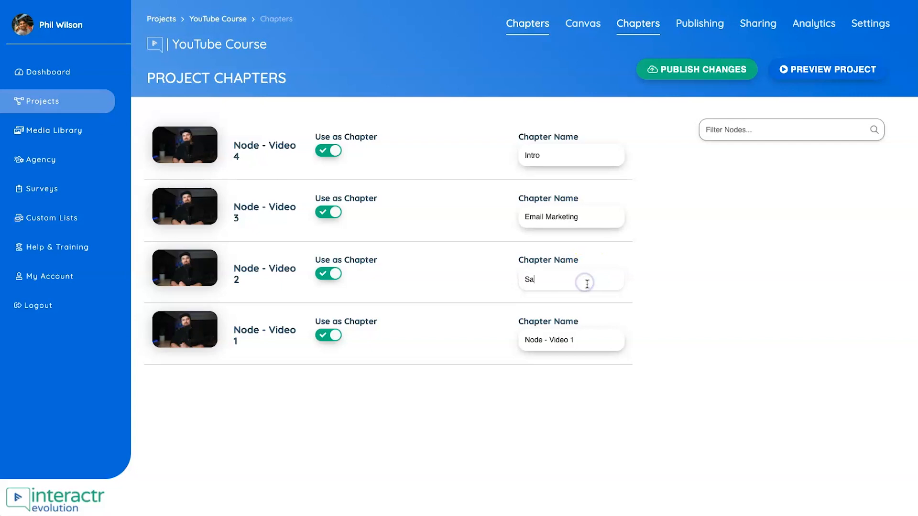
triple_click(571, 342)
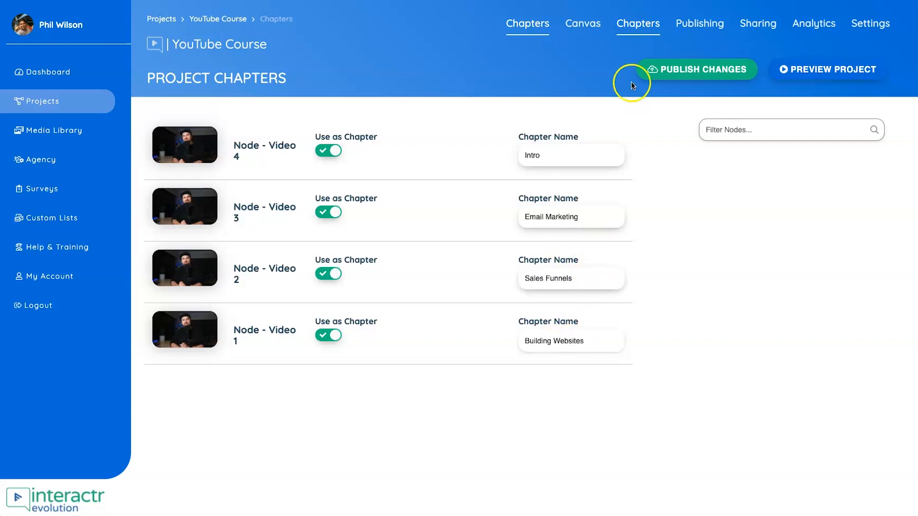
- Publish the project changes and enable chapters in the publishing page's player settings
left_click(716, 68)
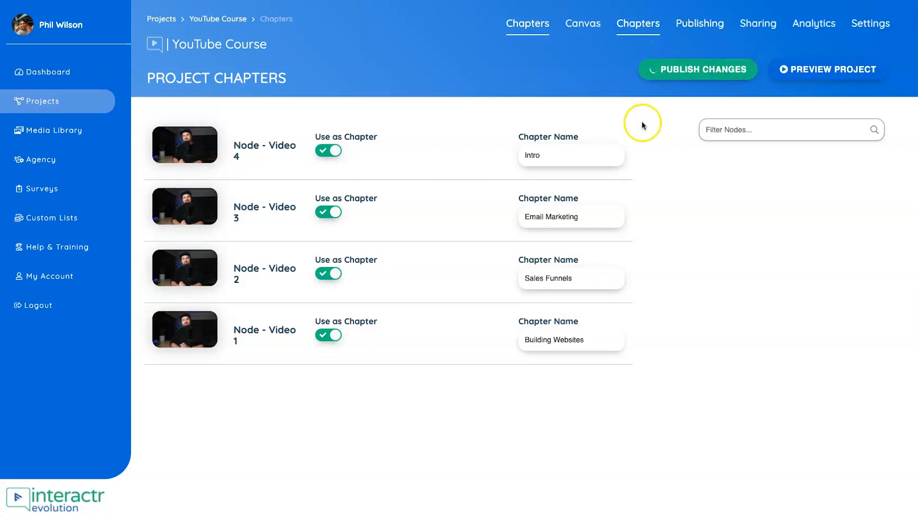
left_click(687, 26)
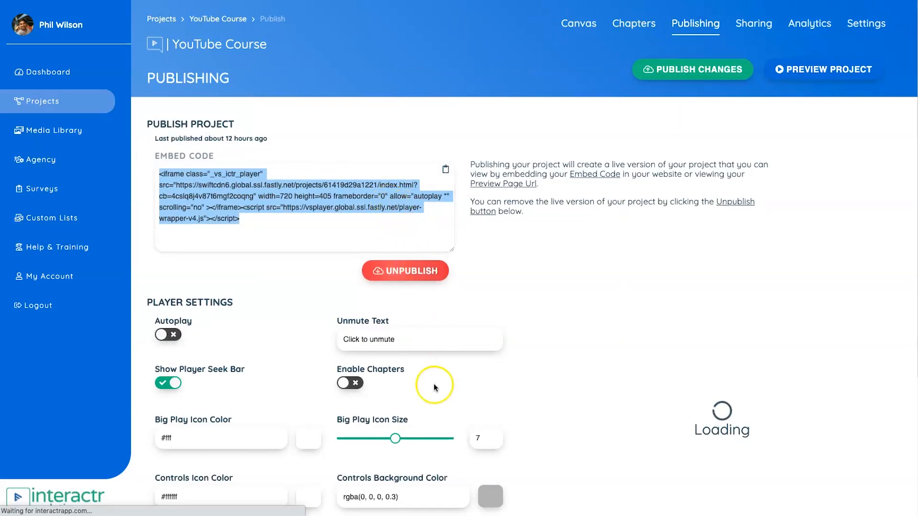
left_click(345, 385)
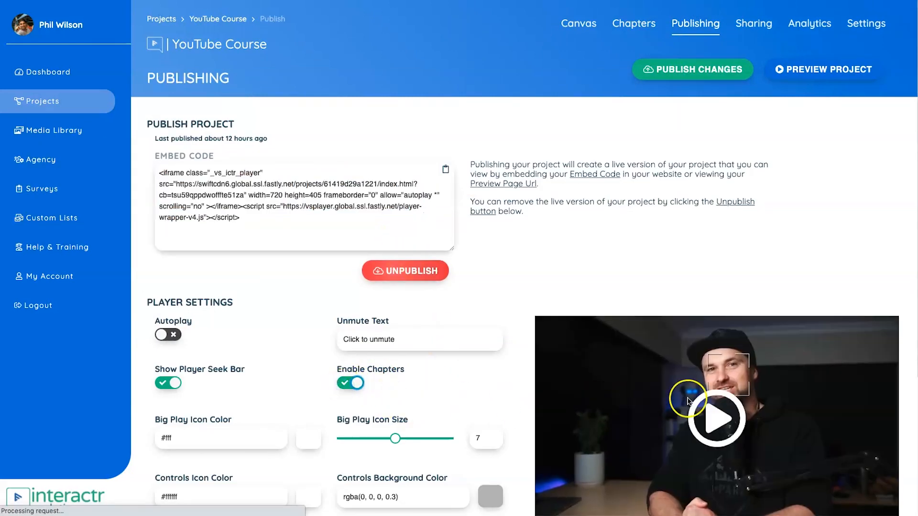
- Play the preview video, open and close its chapter overview, and review the remaining player settings
scroll(724, 336, "down", 2)
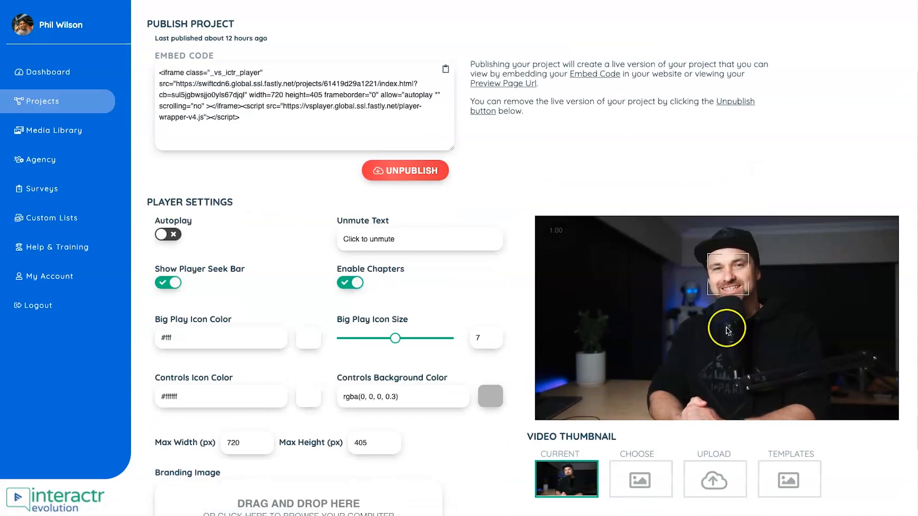
left_click(769, 375)
left_click(881, 412)
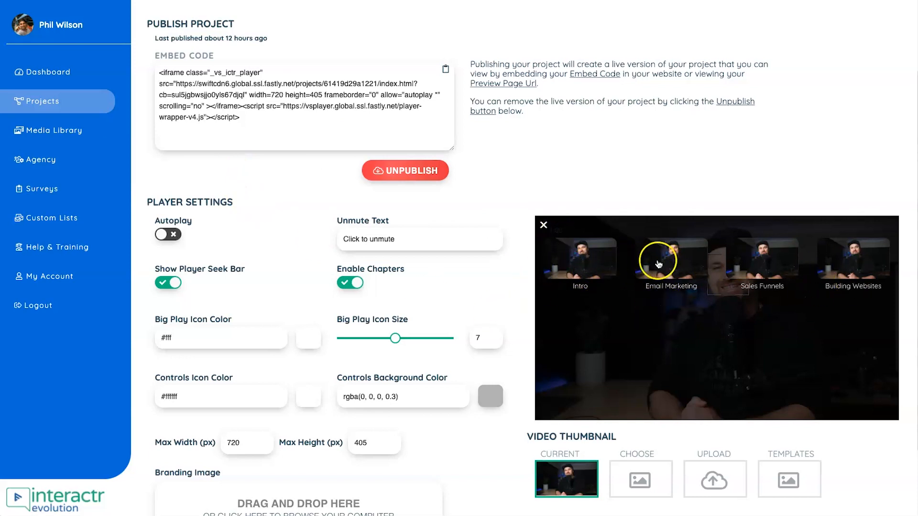
left_click(545, 227)
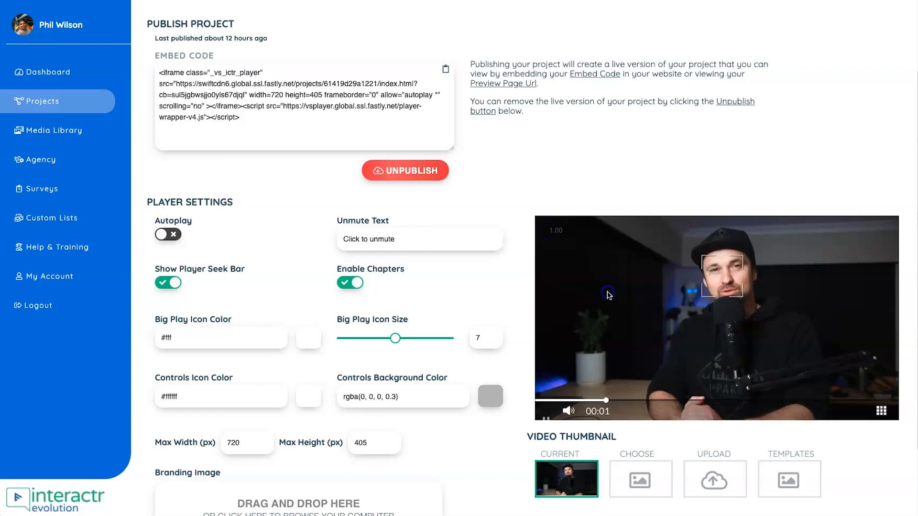
scroll(394, 219, "up", 2)
scroll(317, 270, "down", 3)
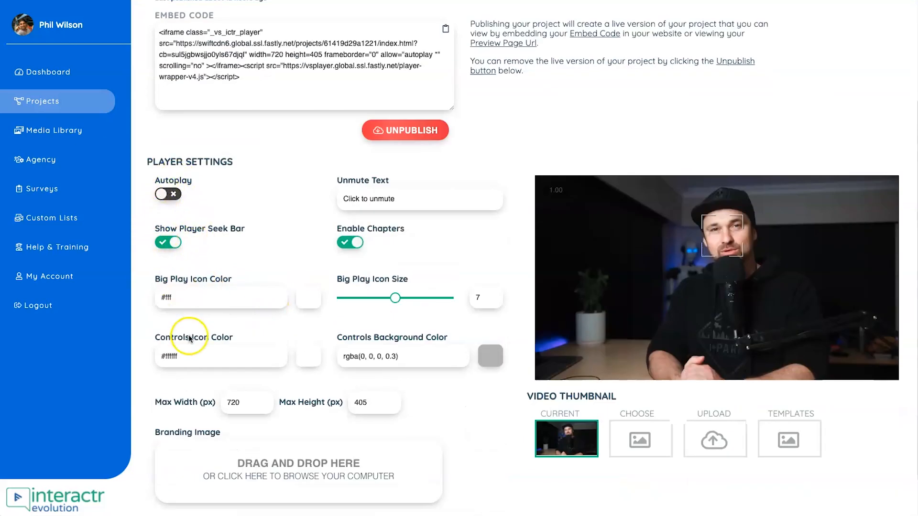
scroll(301, 330, "down", 1)
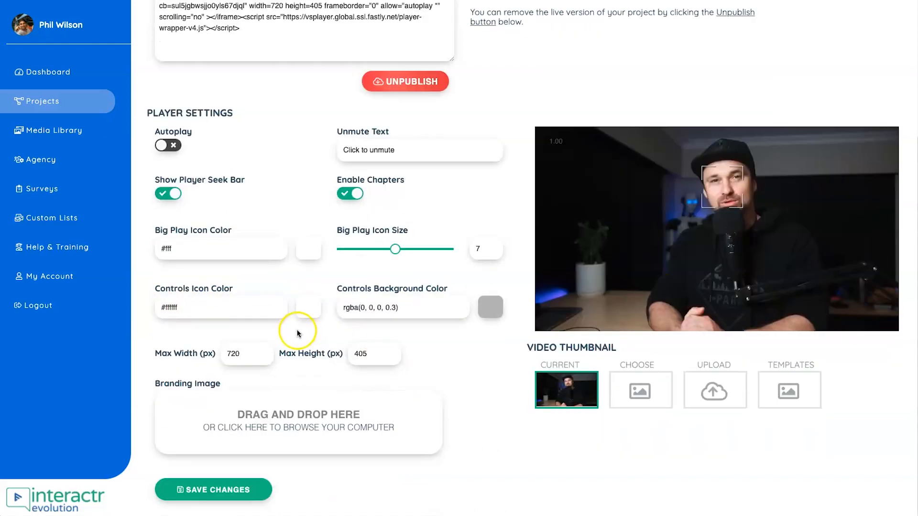
- Copy the project's full embed code from the publishing page
scroll(300, 315, "up", 4)
left_click_drag(277, 224, 152, 176)
right_click(174, 178)
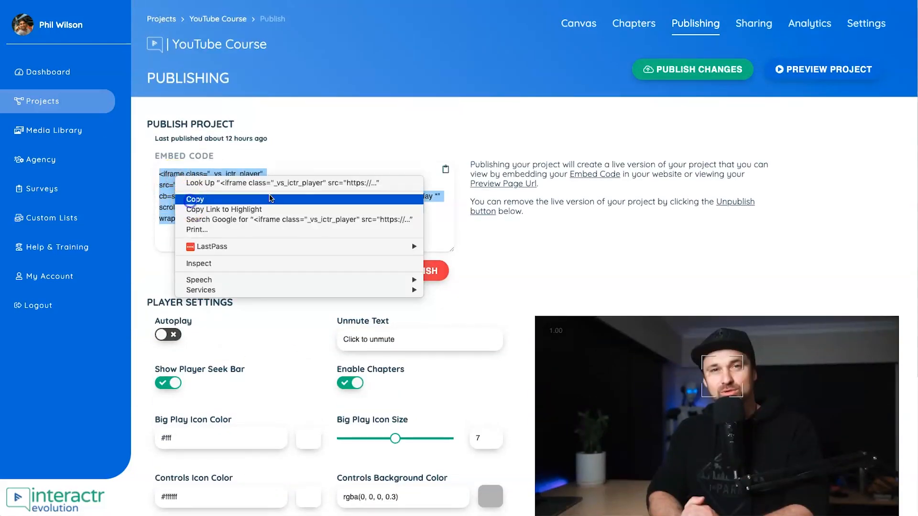
left_click(205, 200)
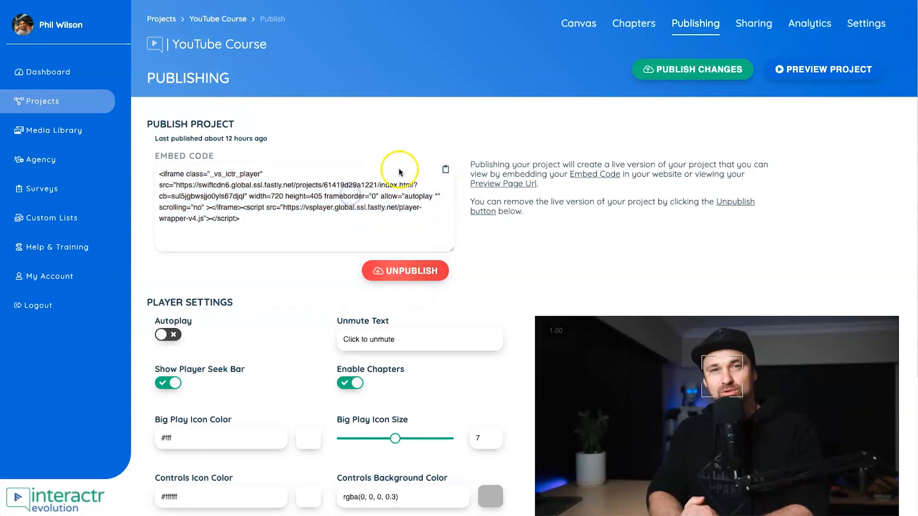
right_click(262, 191)
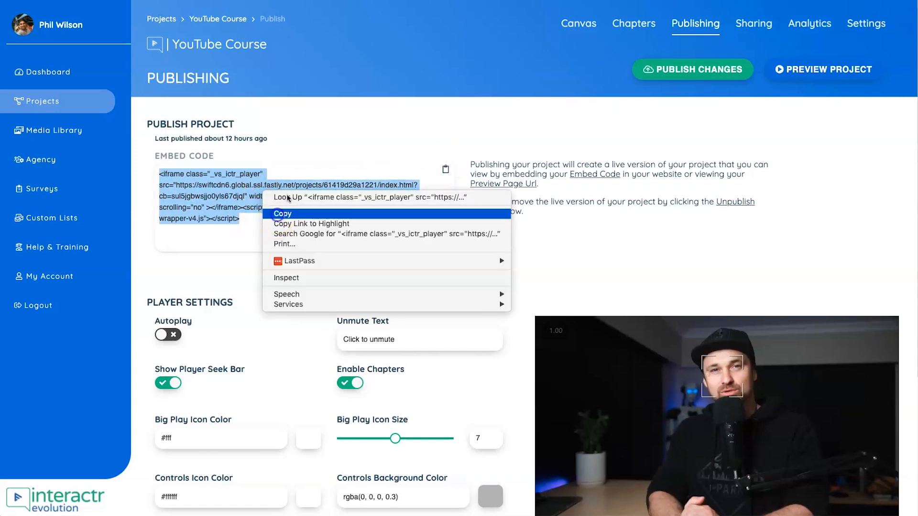
left_click(277, 214)
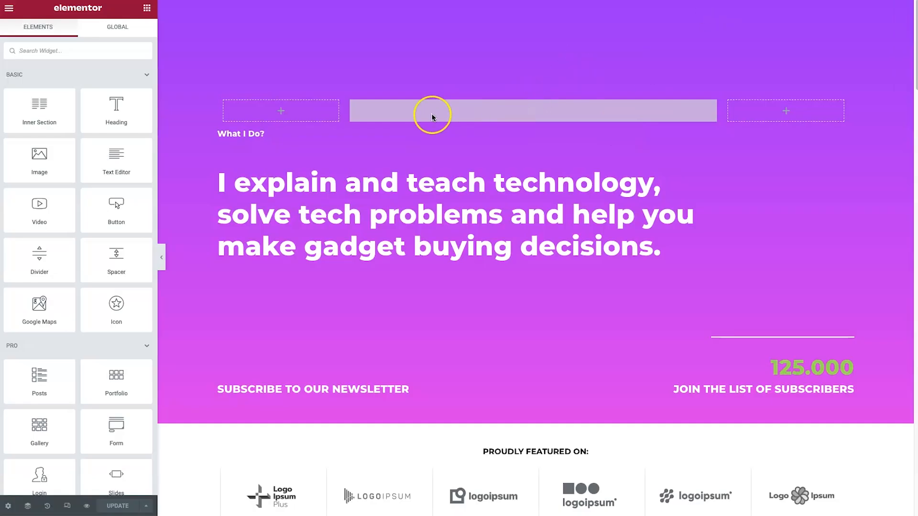
- Paste the embed code into the HTML widget in the Elementor page editor and reload the live page
left_click_drag(432, 116, 432, 115)
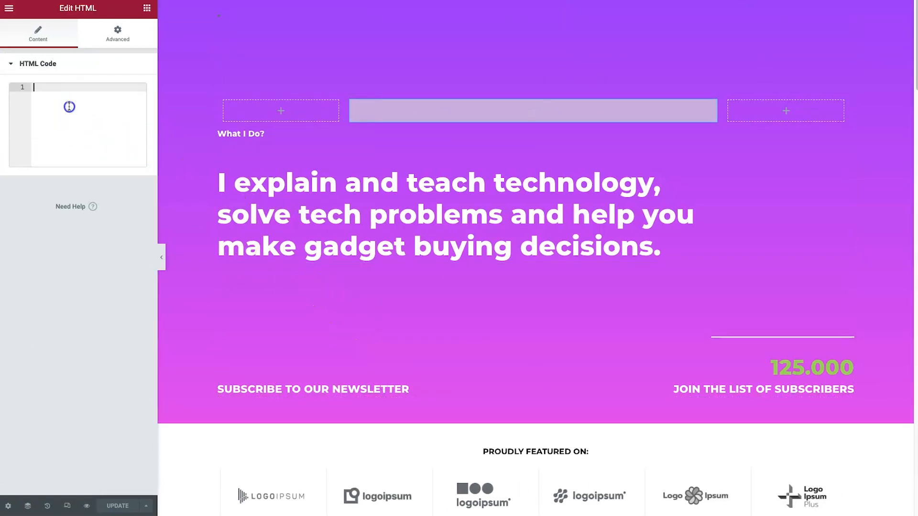
key("ctrl+v")
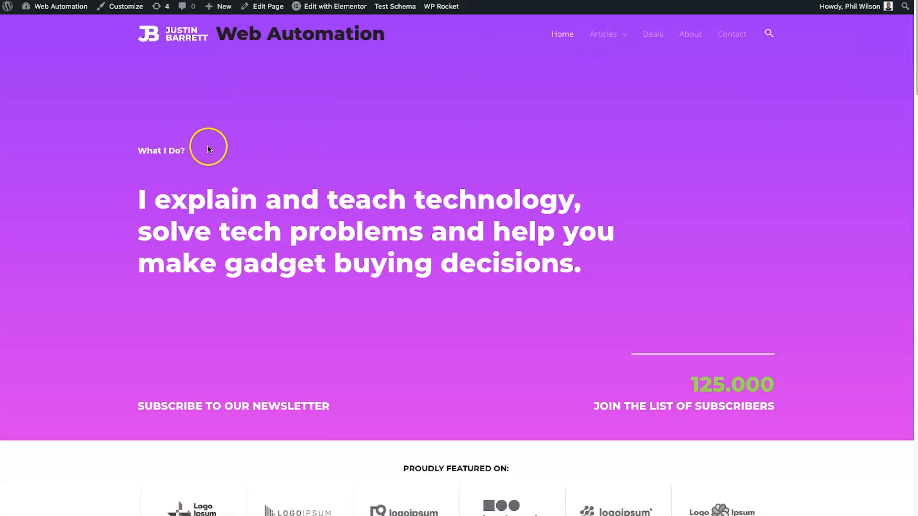
right_click(123, 154)
left_click(138, 178)
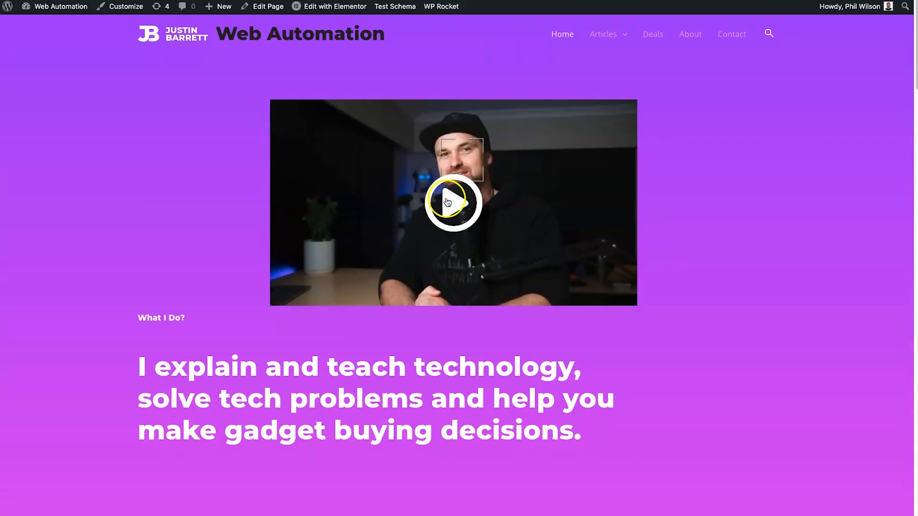
- Play the embedded interactive video on the live page and pause it
left_click(447, 204)
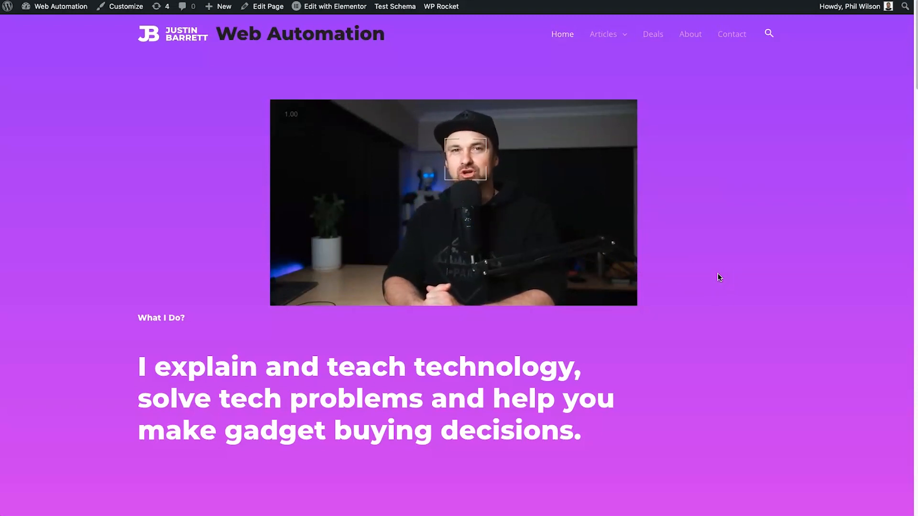
left_click(688, 215)
left_click(352, 207)
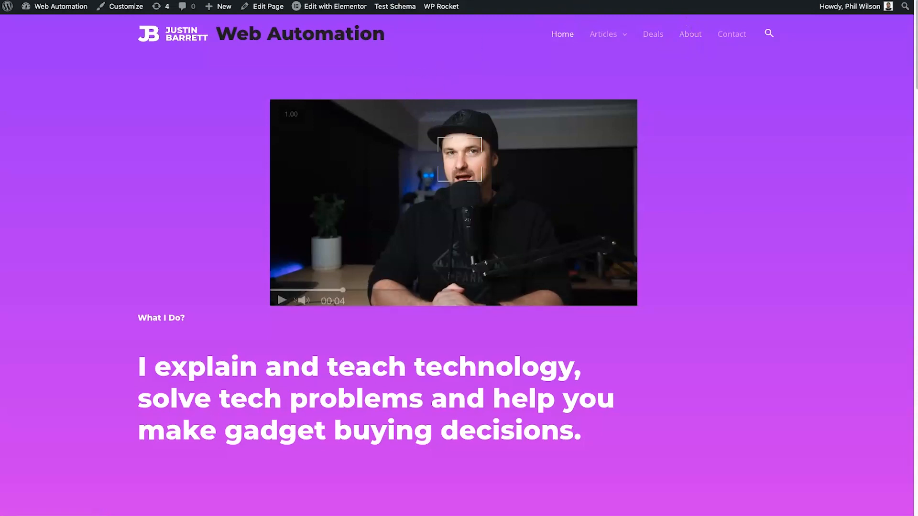
- Switch back to Interactr, copy the share page URL from the project's sharing settings and open it in a new browser tab
left_click(287, 0)
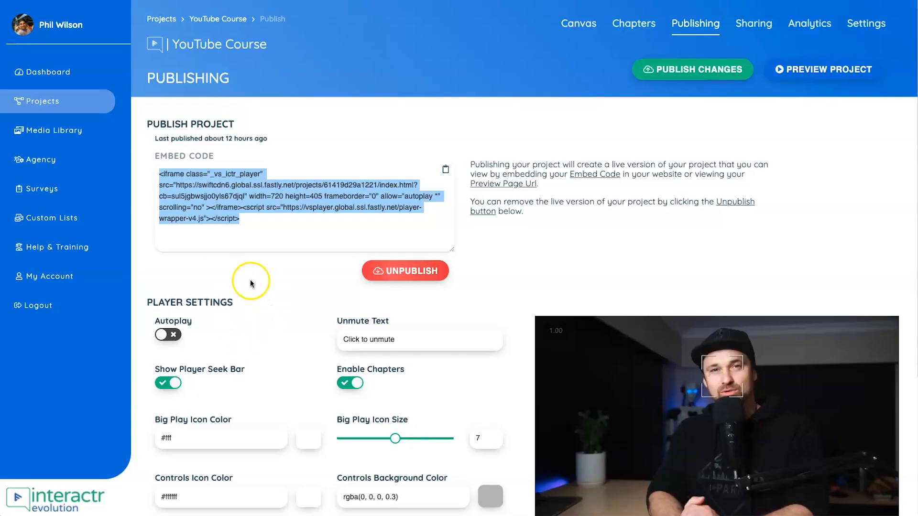
left_click(254, 237)
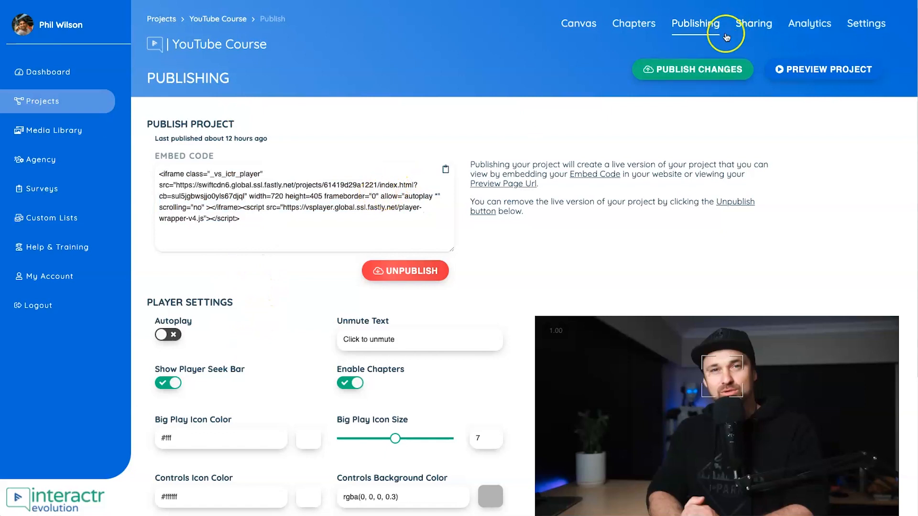
left_click(757, 23)
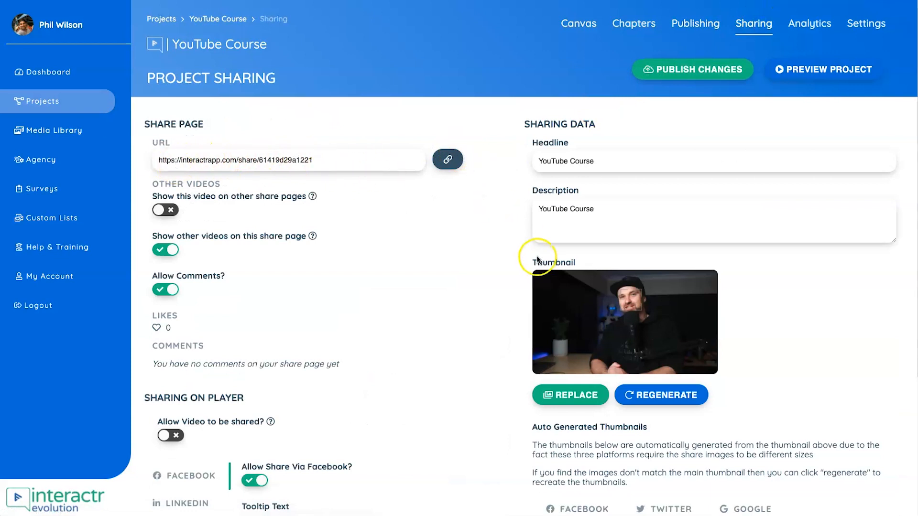
left_click_drag(170, 161, 316, 161)
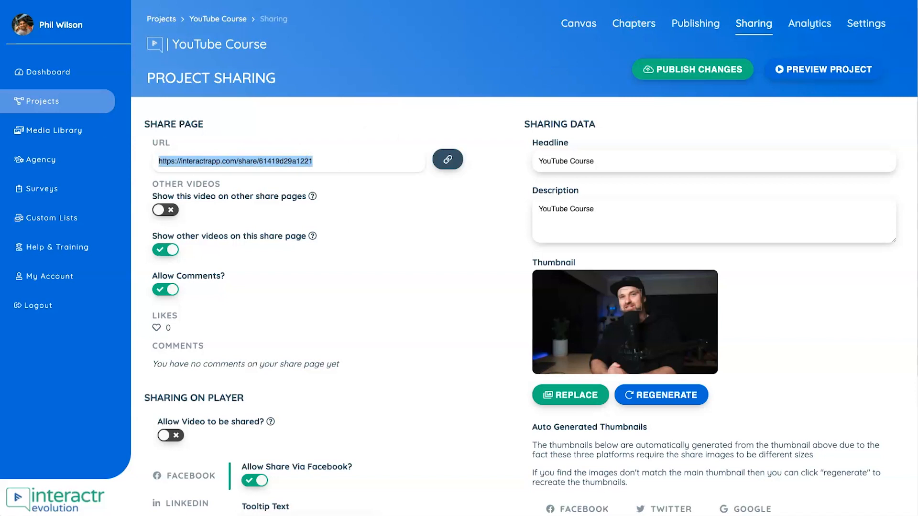
key("super+t")
key("super+v")
key("Return")
- Examine the share page and the project's options for sharing on the player
scroll(397, 389, "down", 4)
scroll(799, 190, "up", 4)
scroll(663, 387, "down", 4)
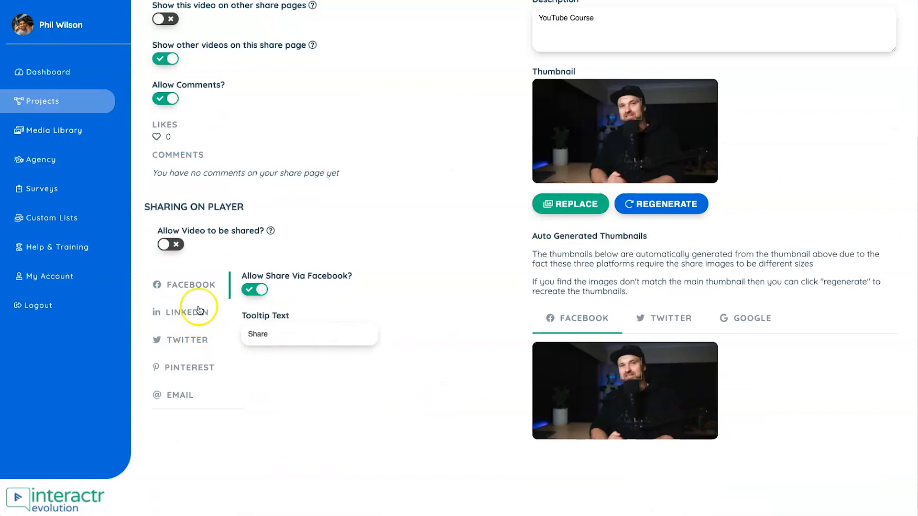
scroll(185, 356, "up", 4)
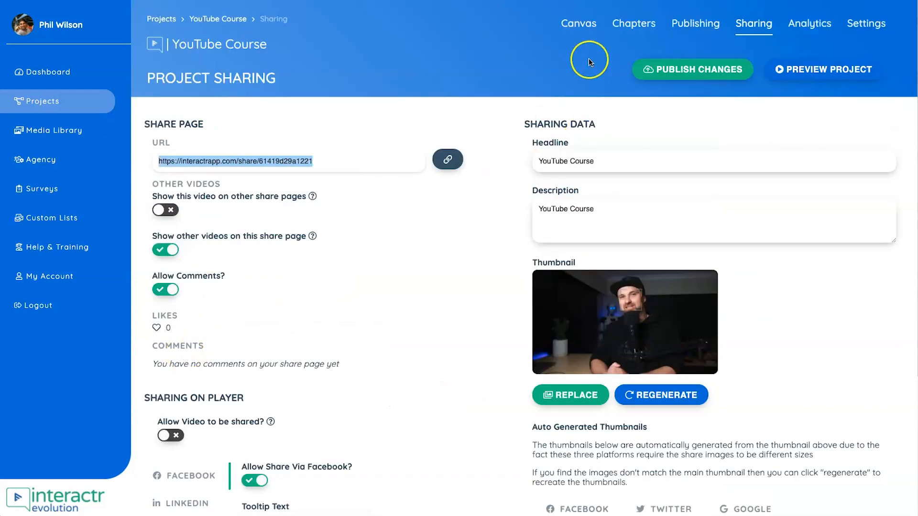
- Review the YouTube Course project's impressions analytics and look over its project settings
left_click(813, 24)
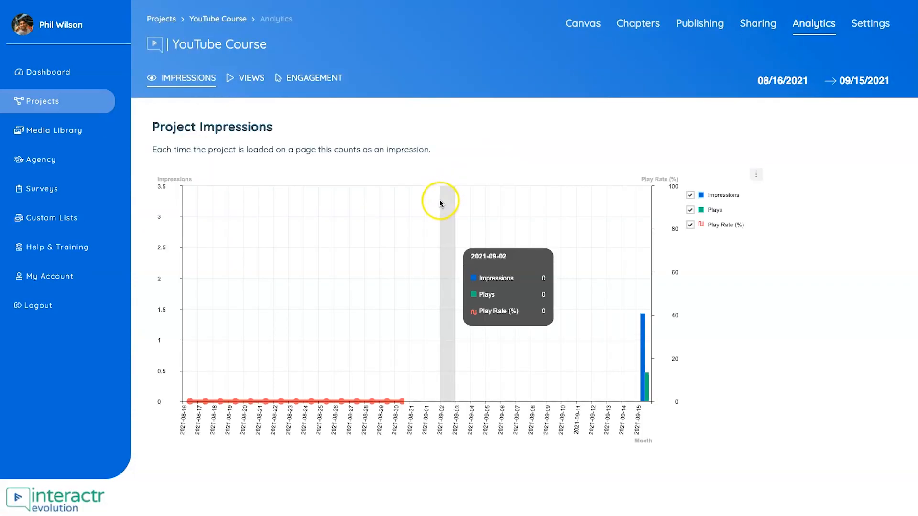
mouse_move(648, 335)
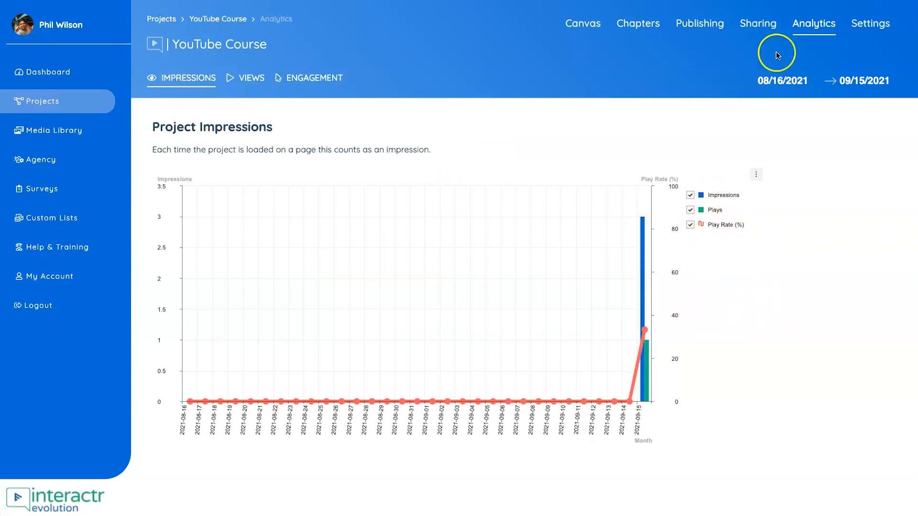
left_click(867, 27)
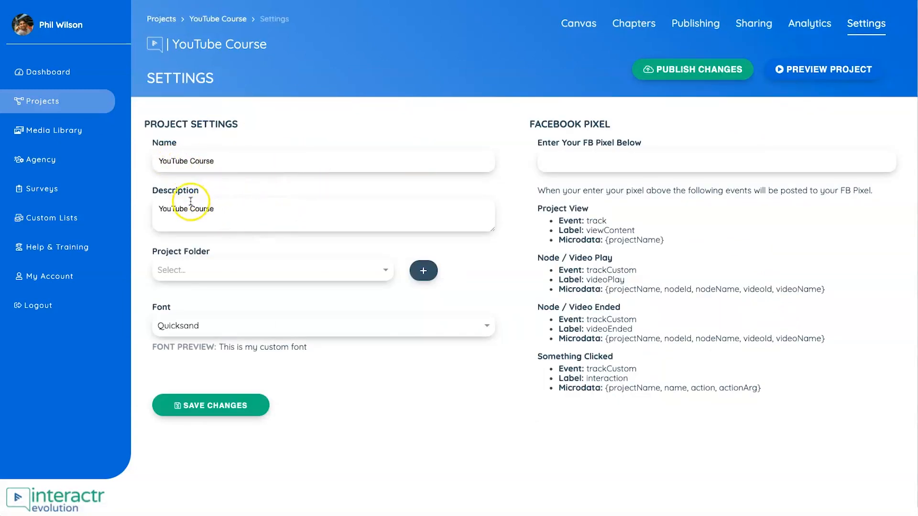
left_click(233, 158)
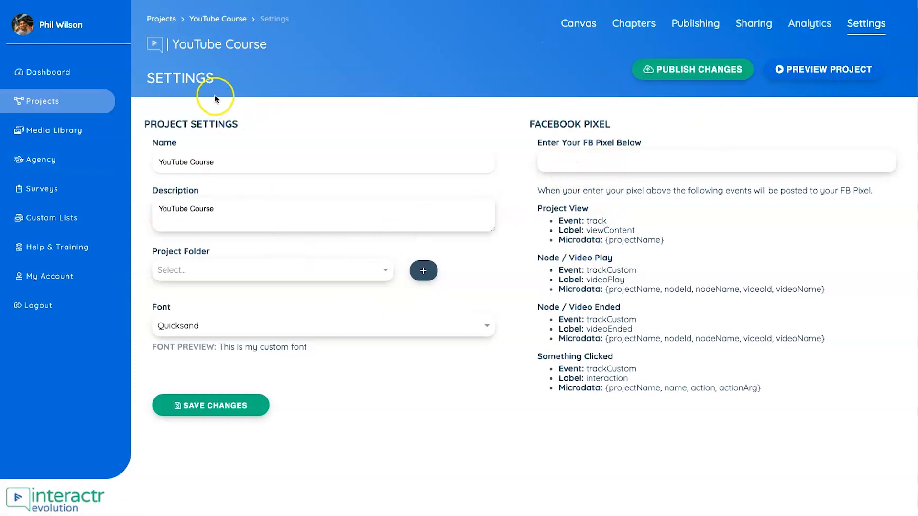
- Start adding a new project and browse the available Evolution Templates
left_click(76, 113)
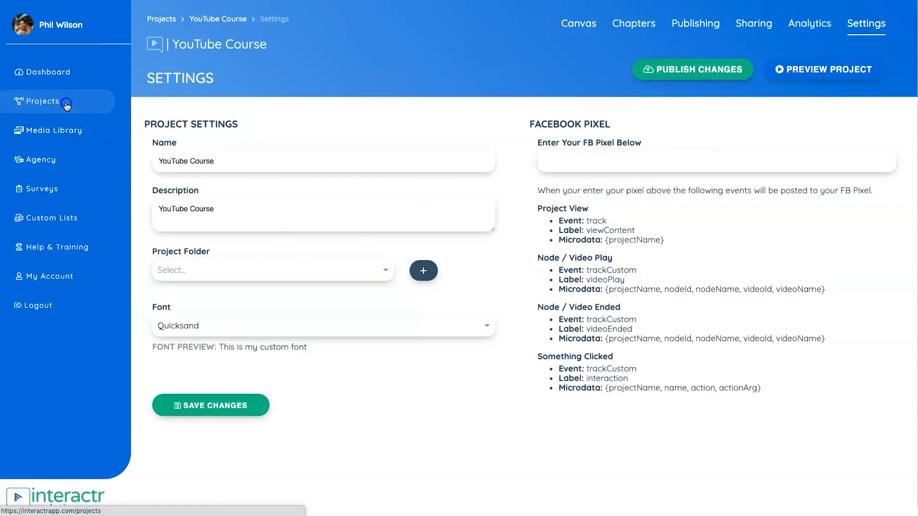
left_click(188, 90)
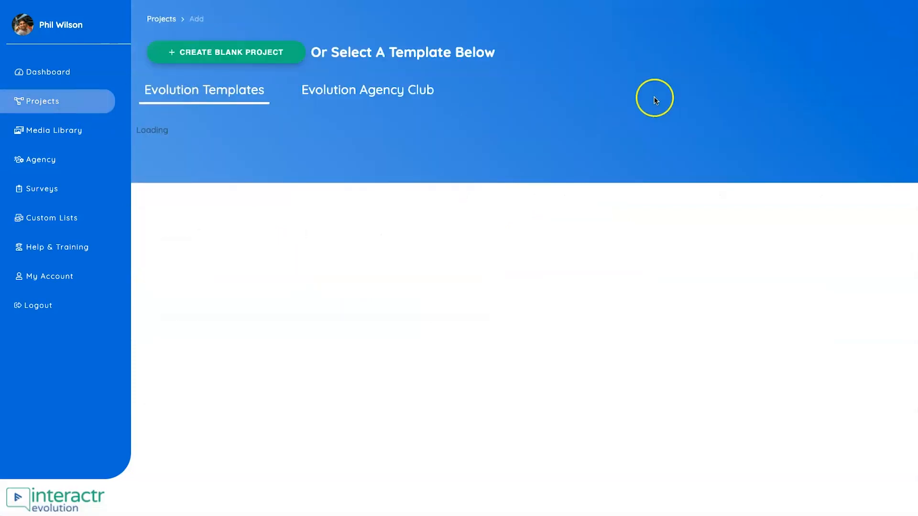
scroll(258, 311, "down", 1)
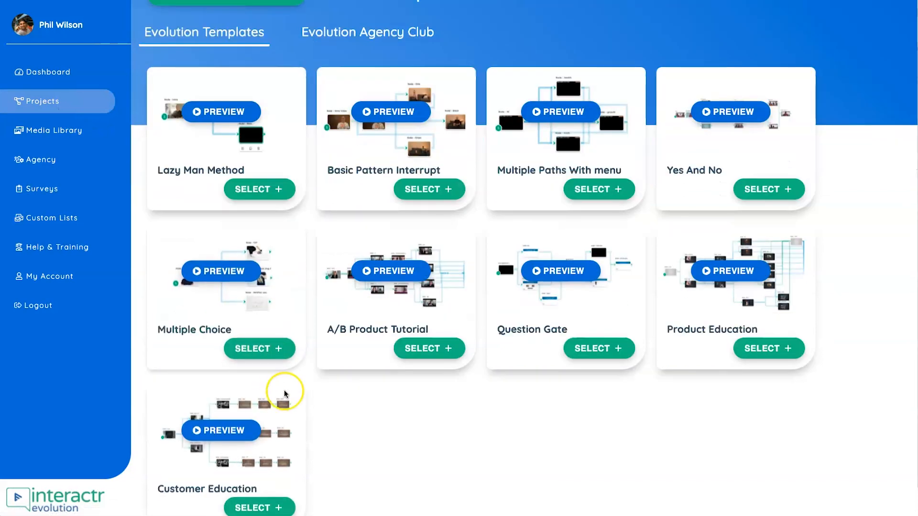
scroll(275, 430, "down", 1)
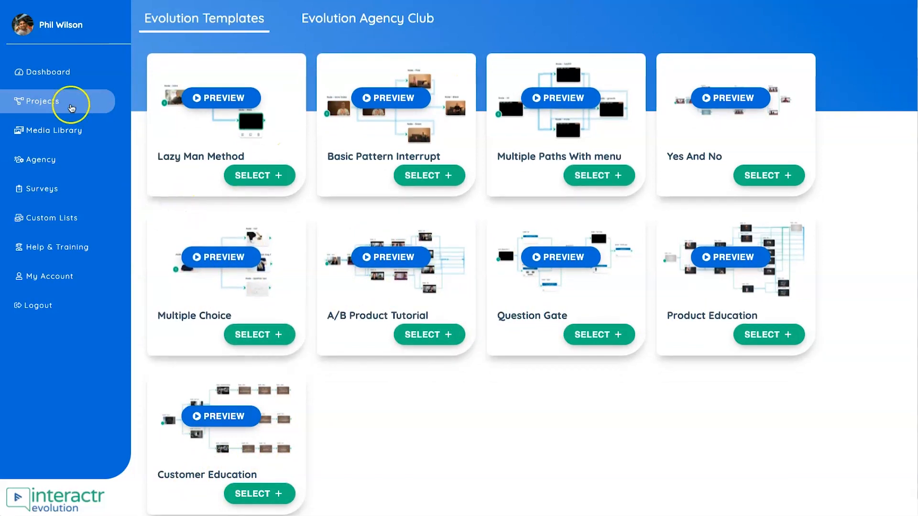
- Look through the account's Media Library, Agency, Surveys and Custom Lists sections
left_click(50, 132)
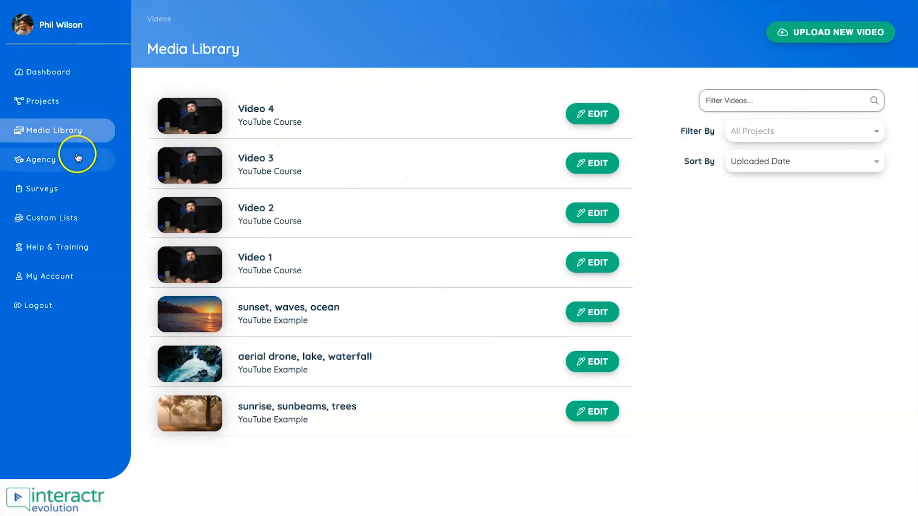
left_click(52, 159)
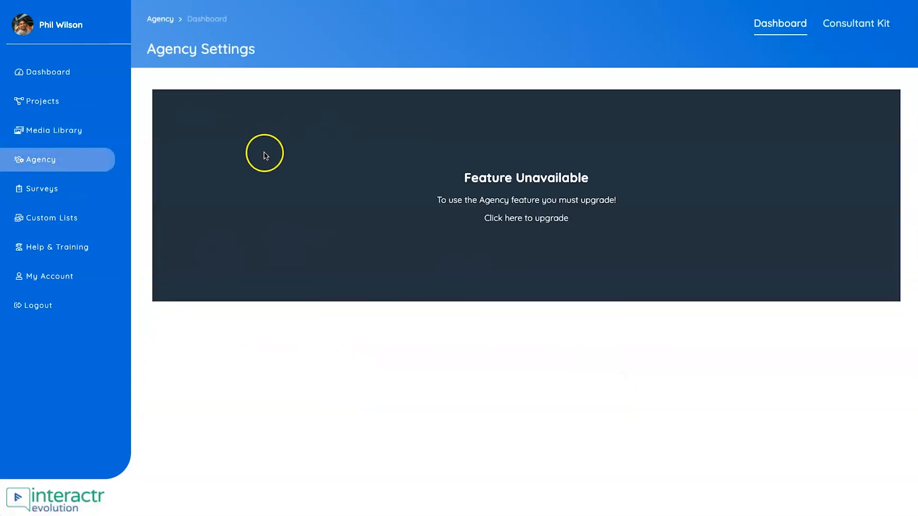
left_click(18, 196)
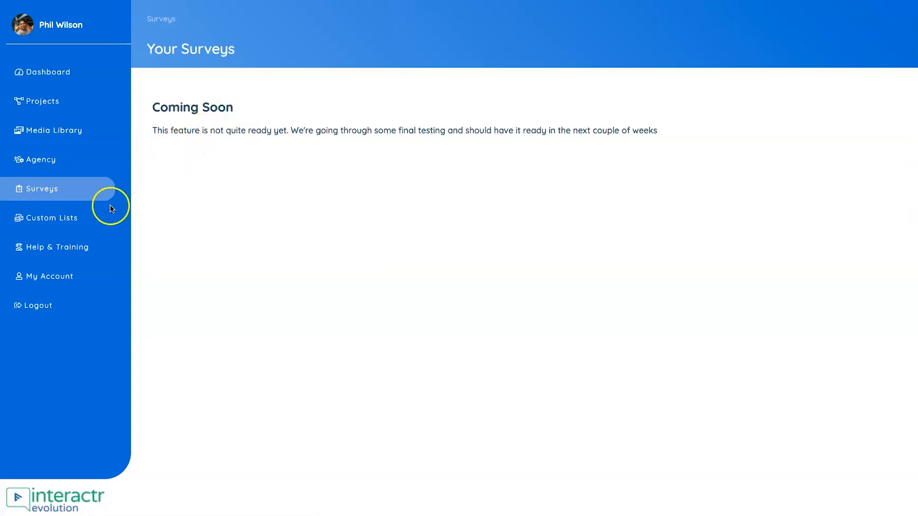
left_click(80, 227)
left_click_drag(162, 108, 236, 126)
left_click(236, 127)
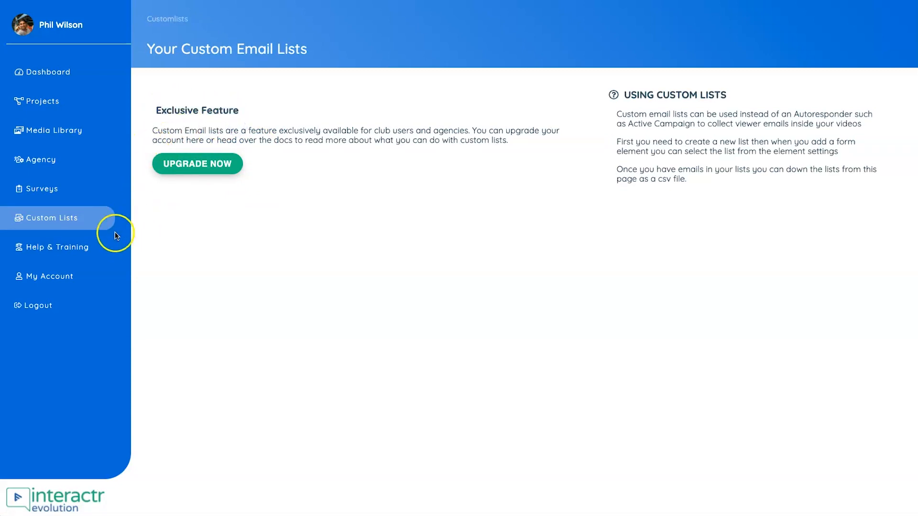
- Open the Help & Training section and browse its training videos
left_click(51, 249)
scroll(303, 311, "down", 5)
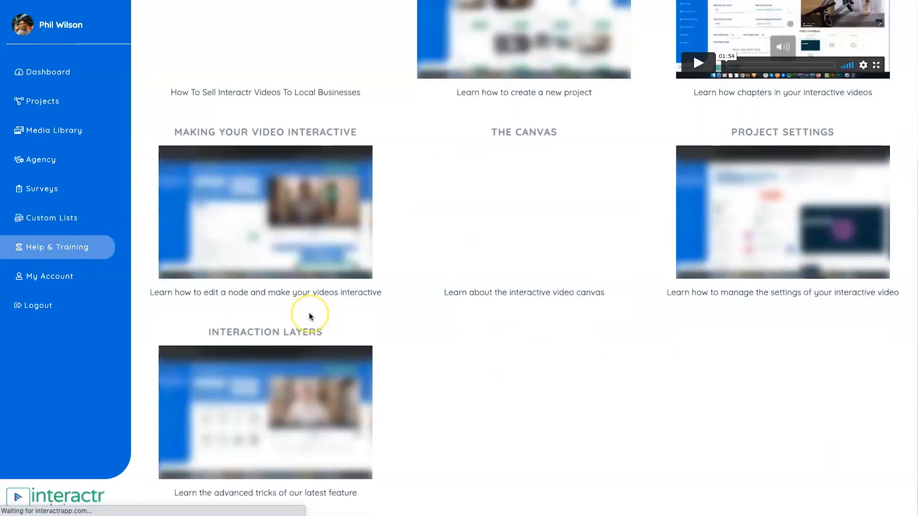
scroll(286, 315, "up", 5)
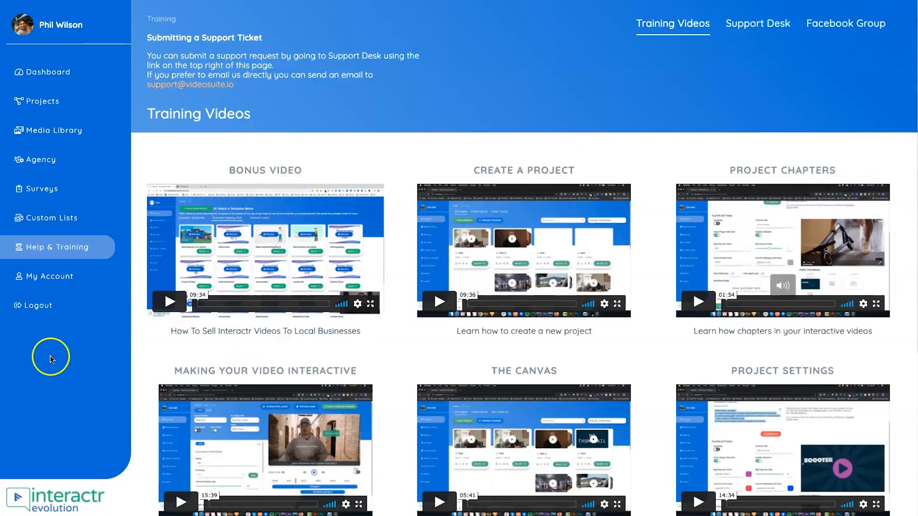